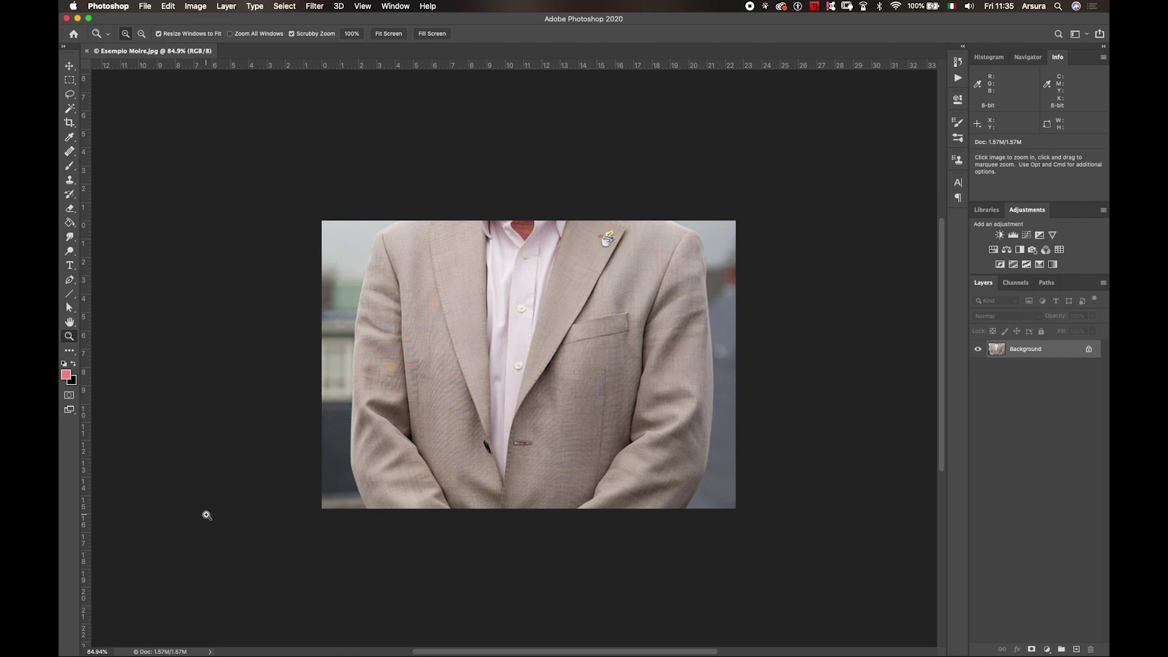
- Scroll the view right and back left across the open jacket photo
scroll(492, 405, "right", 5)
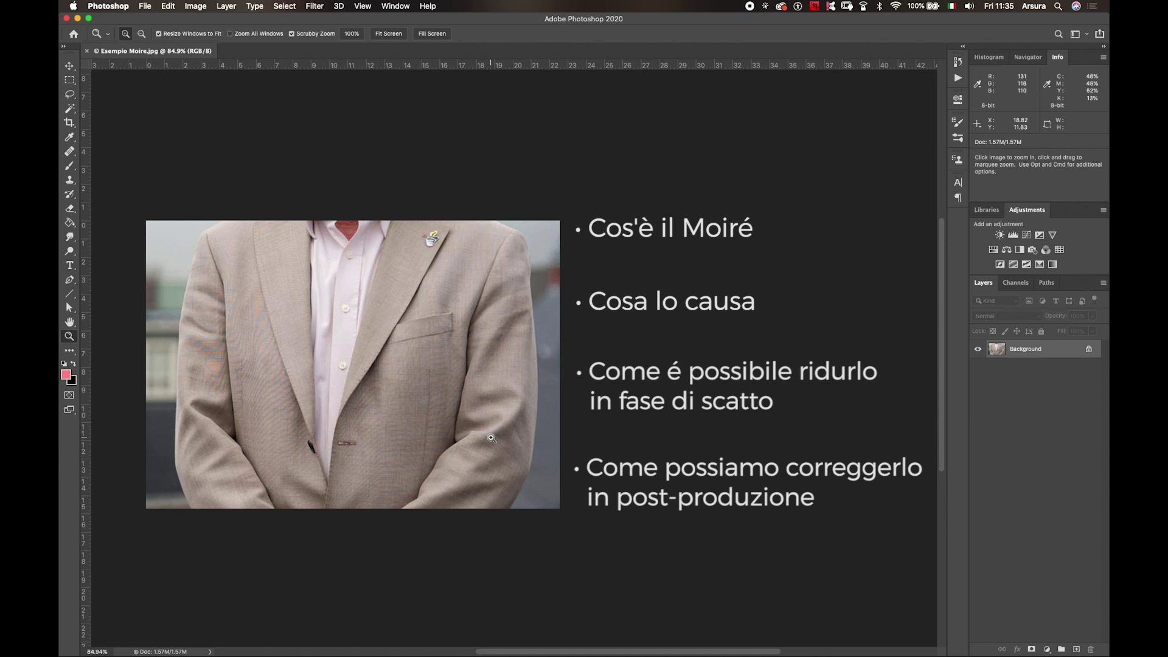
scroll(492, 437, "left", 5)
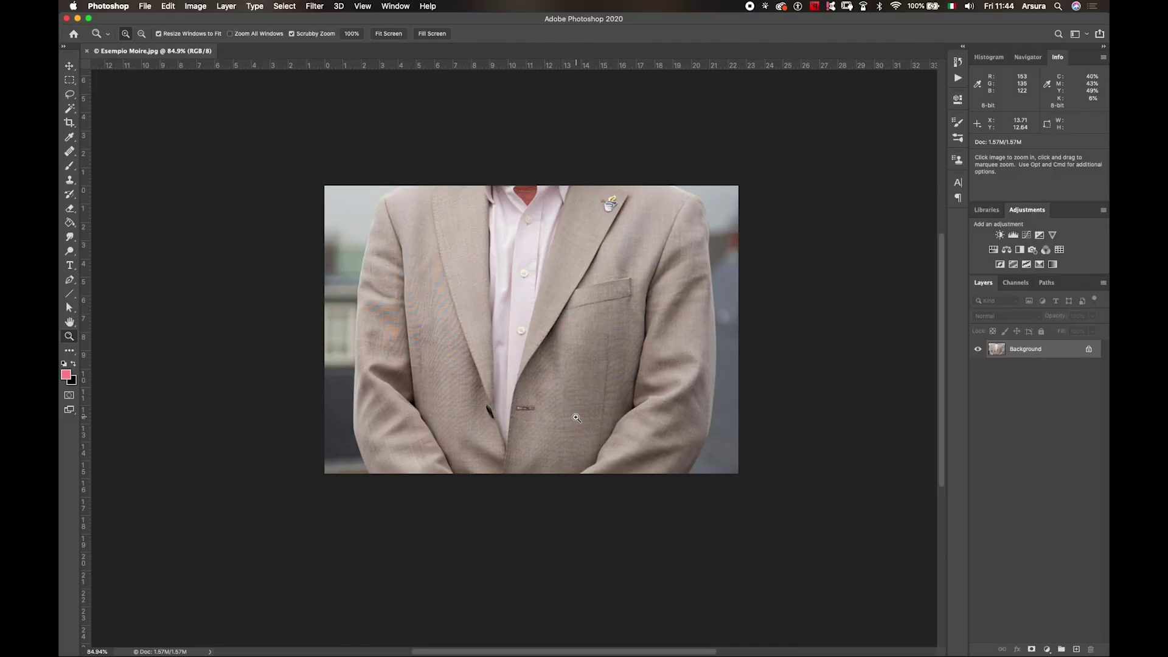
- Scroll right while moving to Lightroom Classic's Develop view of Moiré.jpg
scroll(576, 418, "right", 10)
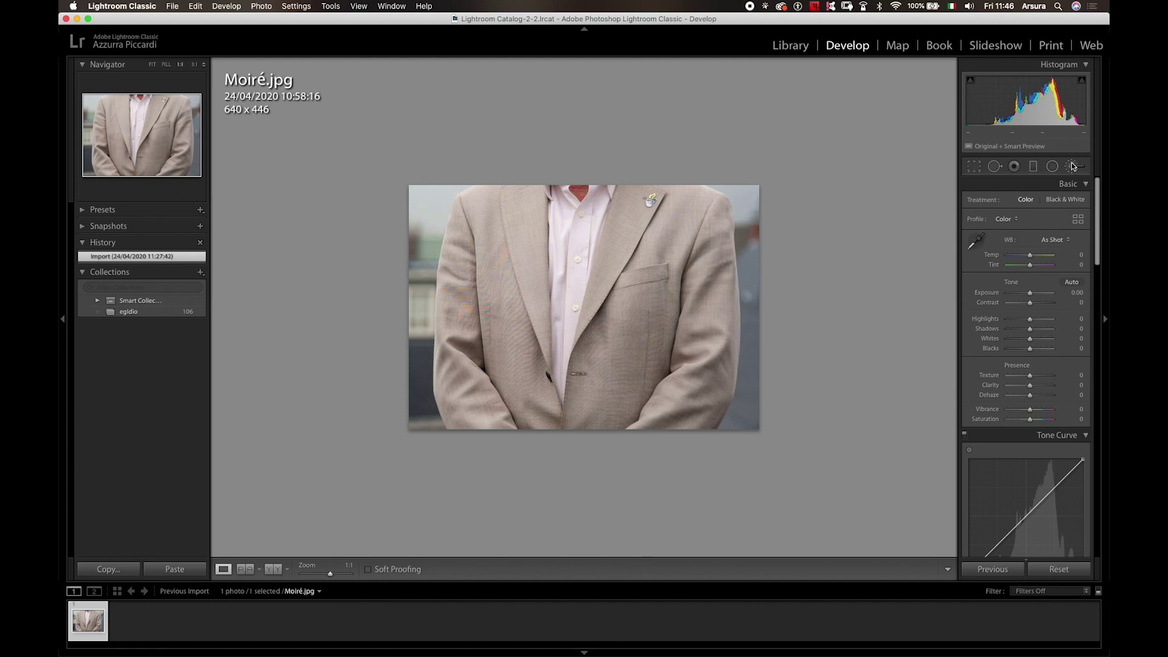
- Set up an Adjustment Brush with Moiré 100, Exposure 0 and size about 6.6
left_click(1072, 168)
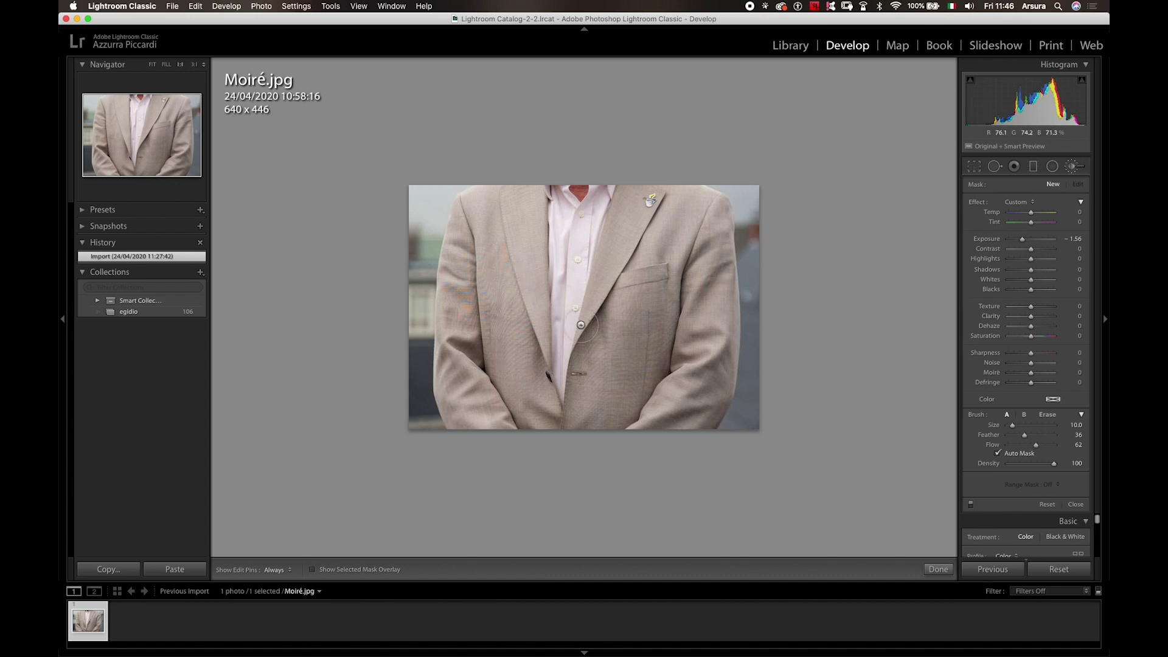
left_click_drag(1014, 426, 1032, 436)
left_click(1074, 167)
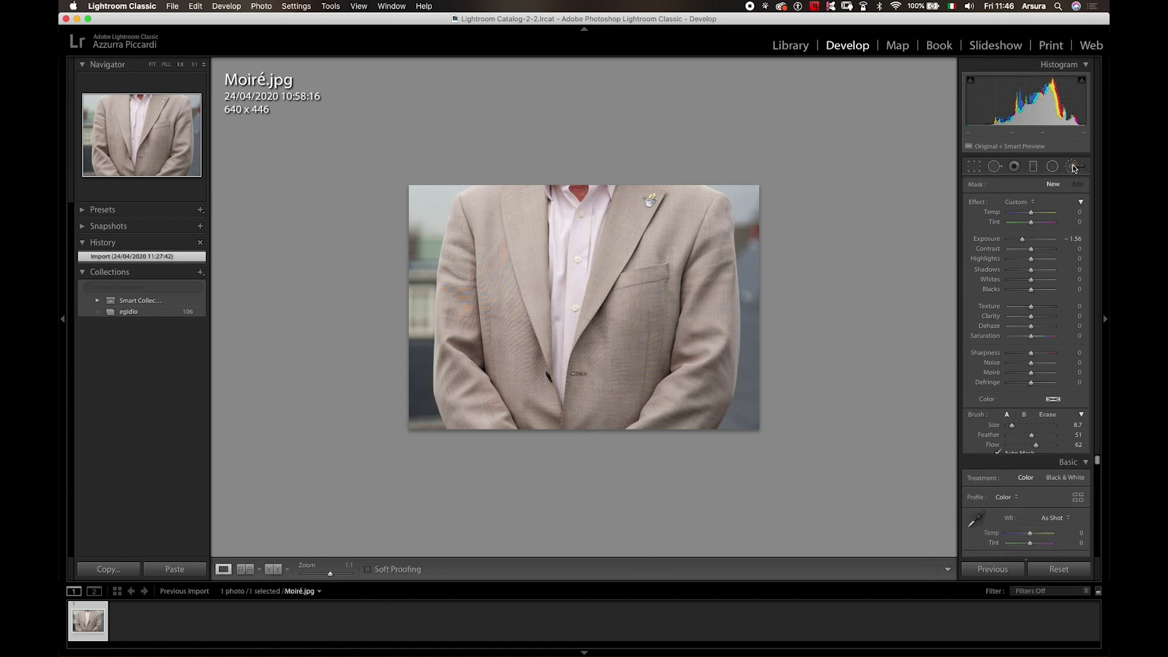
left_click(1074, 168)
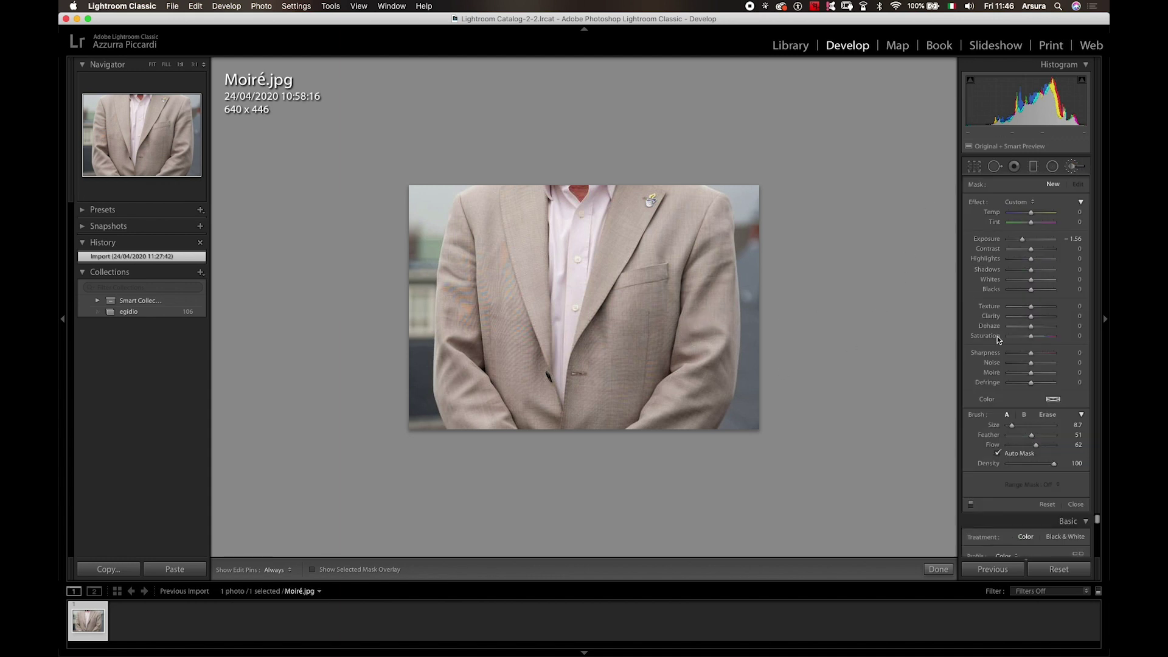
left_click_drag(1030, 373, 1059, 378)
mouse_move(1013, 426)
left_mouse_down()
mouse_move(1044, 428)
mouse_move(1012, 436)
left_mouse_up()
left_click_drag(1013, 436, 1013, 438)
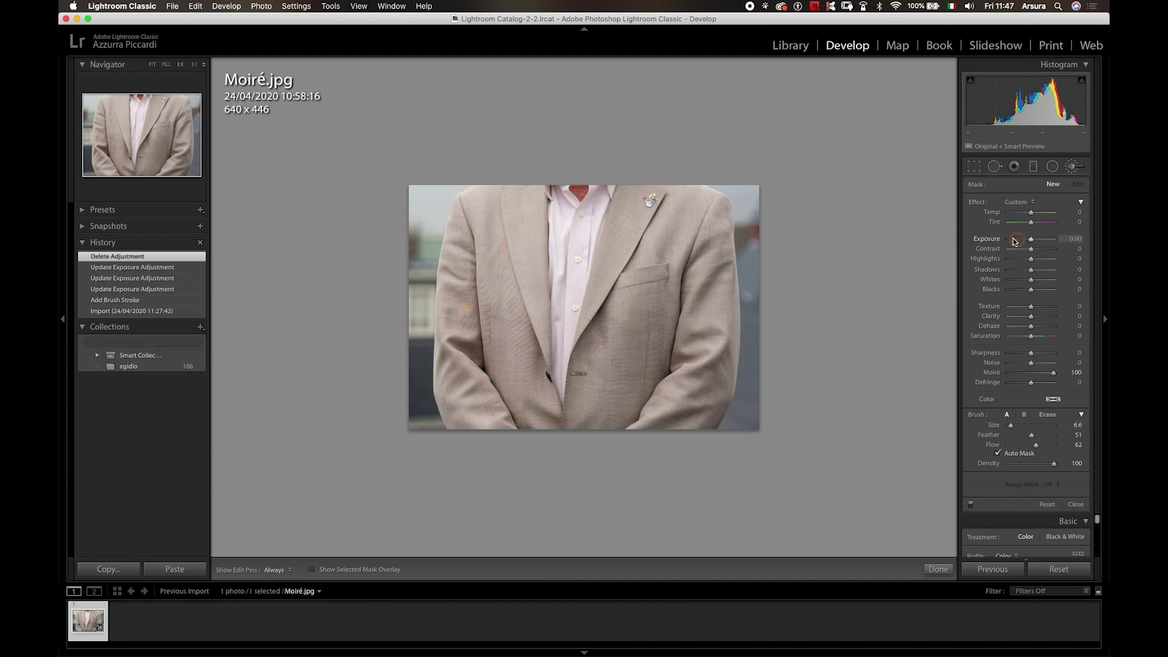
- Paint moiré removal on the jacket's upper left side and show the red mask overlay
key("h")
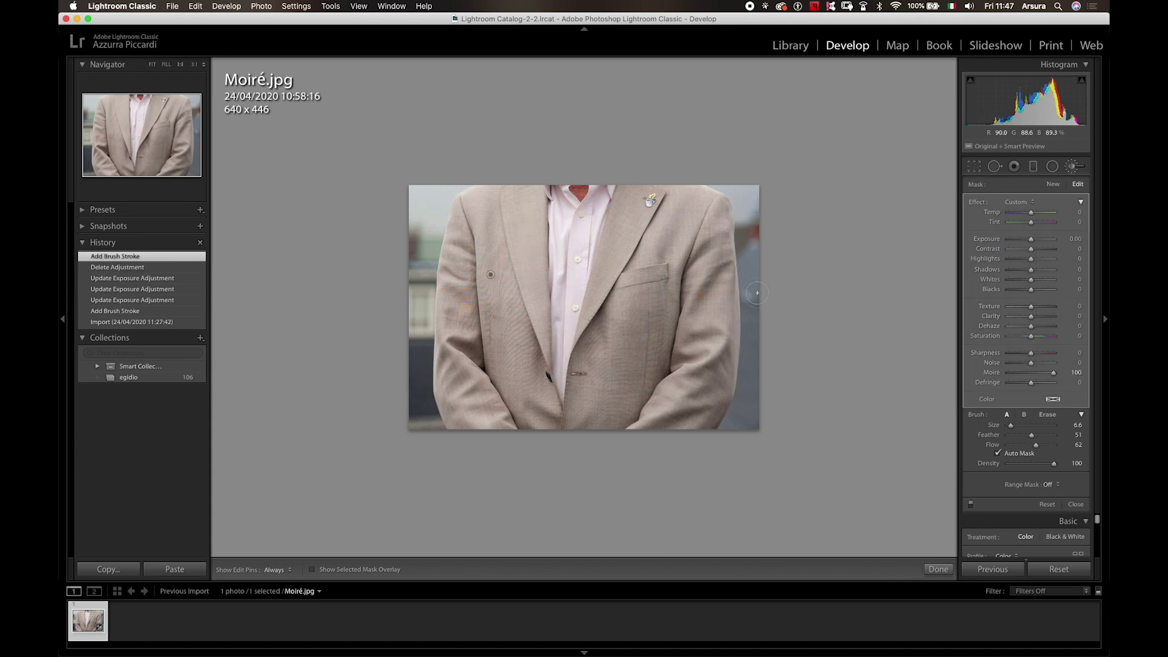
key("h")
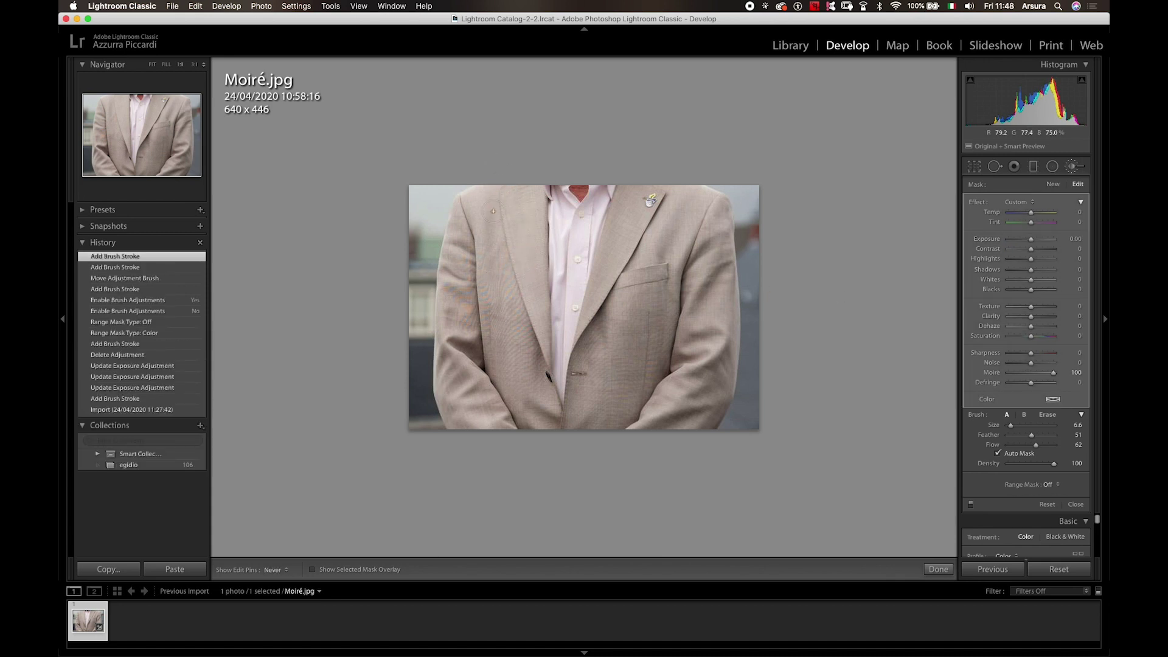
left_click_drag(497, 345, 483, 291)
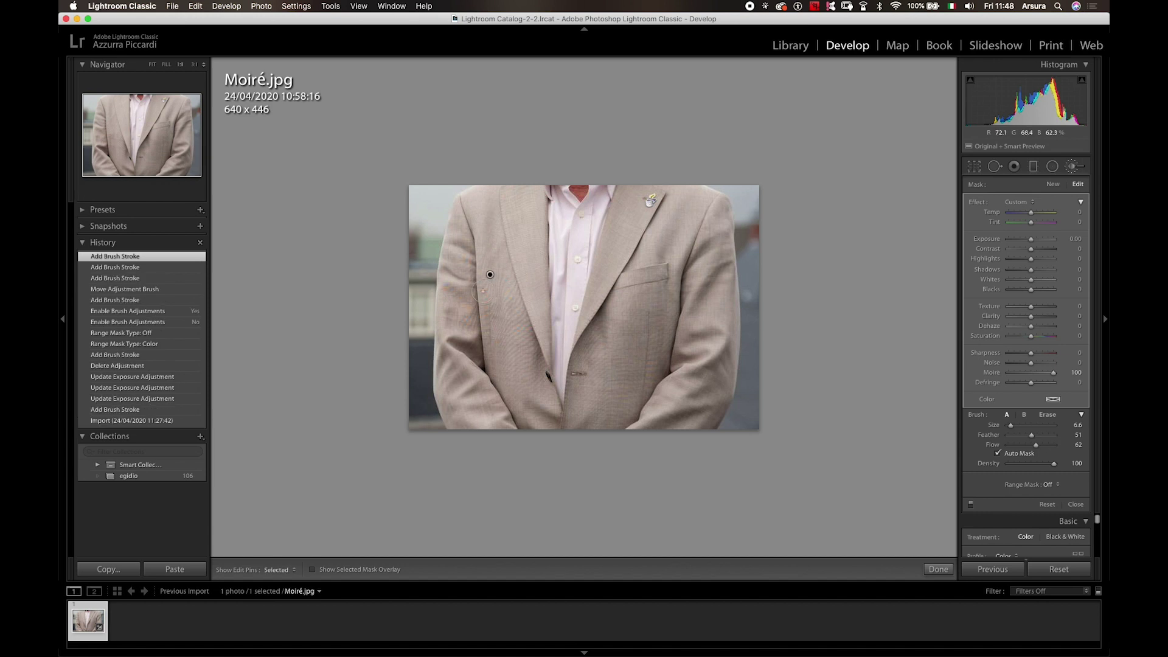
left_click(332, 6)
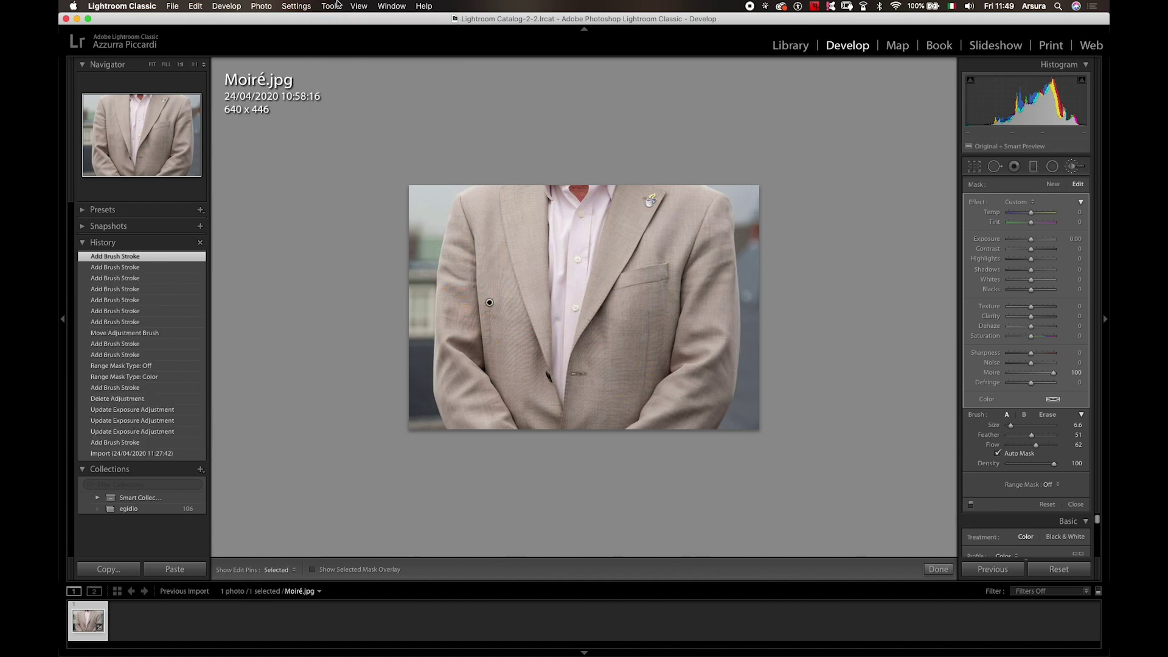
left_click(338, 5)
mouse_move(372, 157)
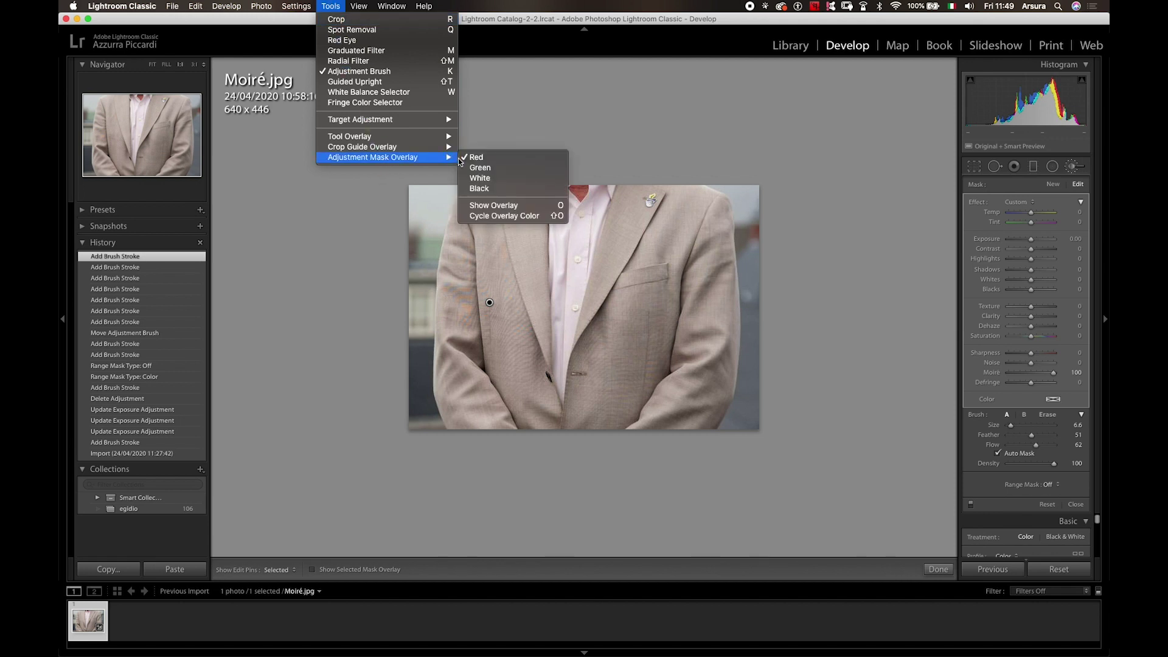
left_click(493, 206)
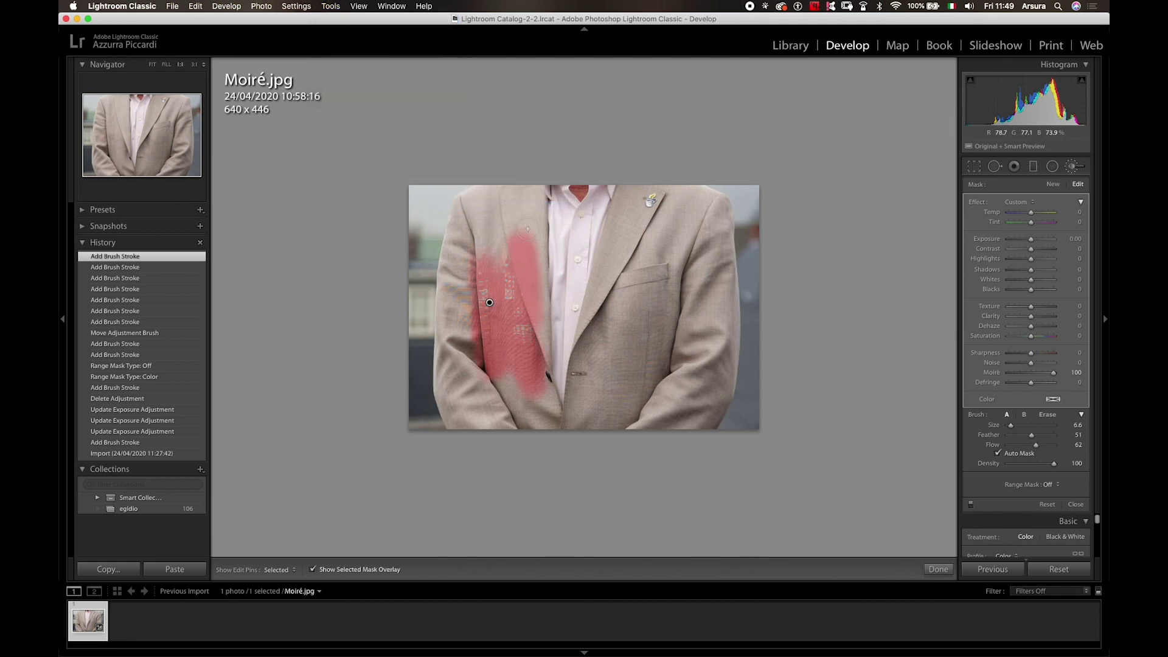
- Extend the strokes down the jacket's left side, then hide the mask overlay
key("h")
mouse_move(479, 263)
left_mouse_down()
mouse_move(481, 212)
mouse_move(456, 239)
mouse_move(444, 304)
left_mouse_up()
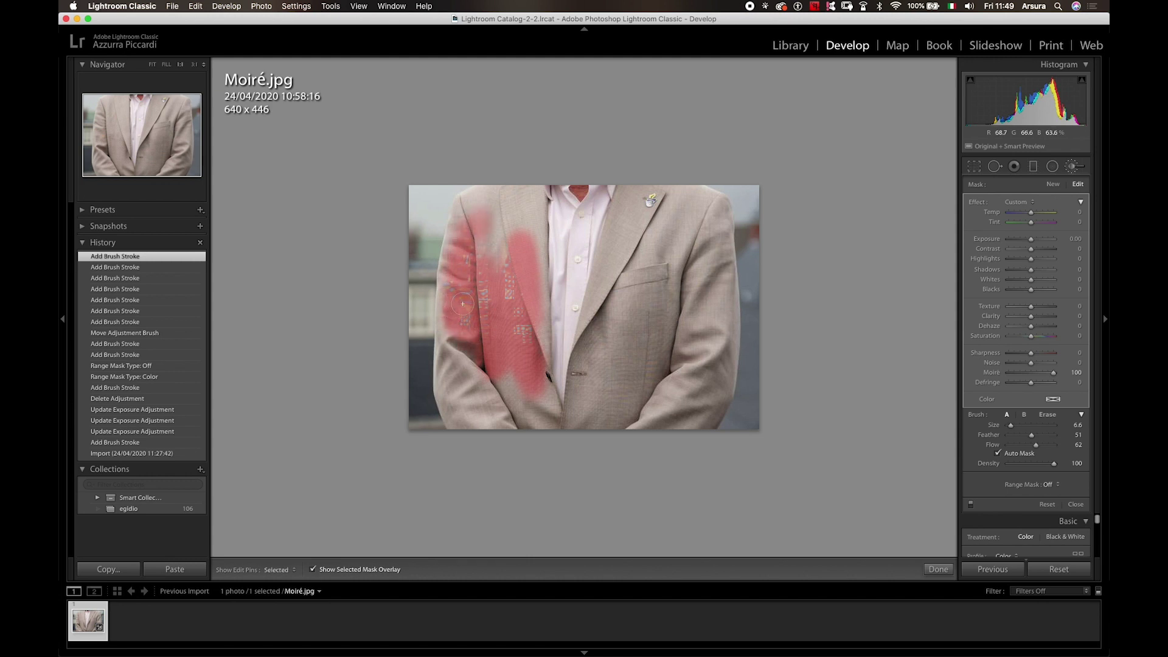
key("h")
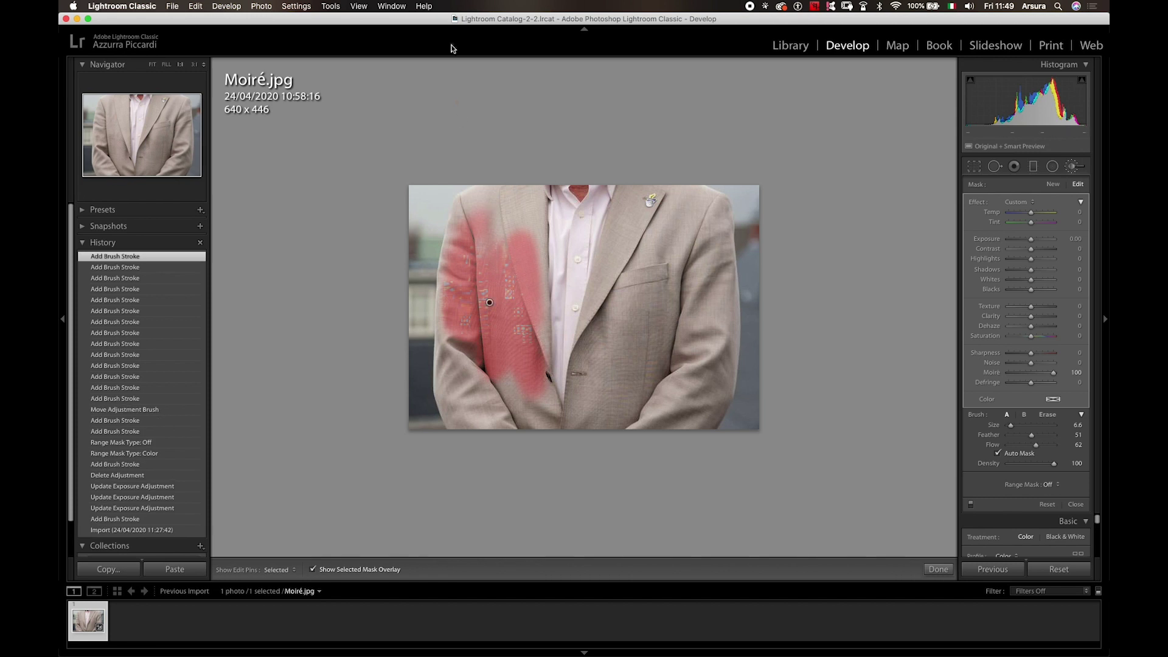
key("h")
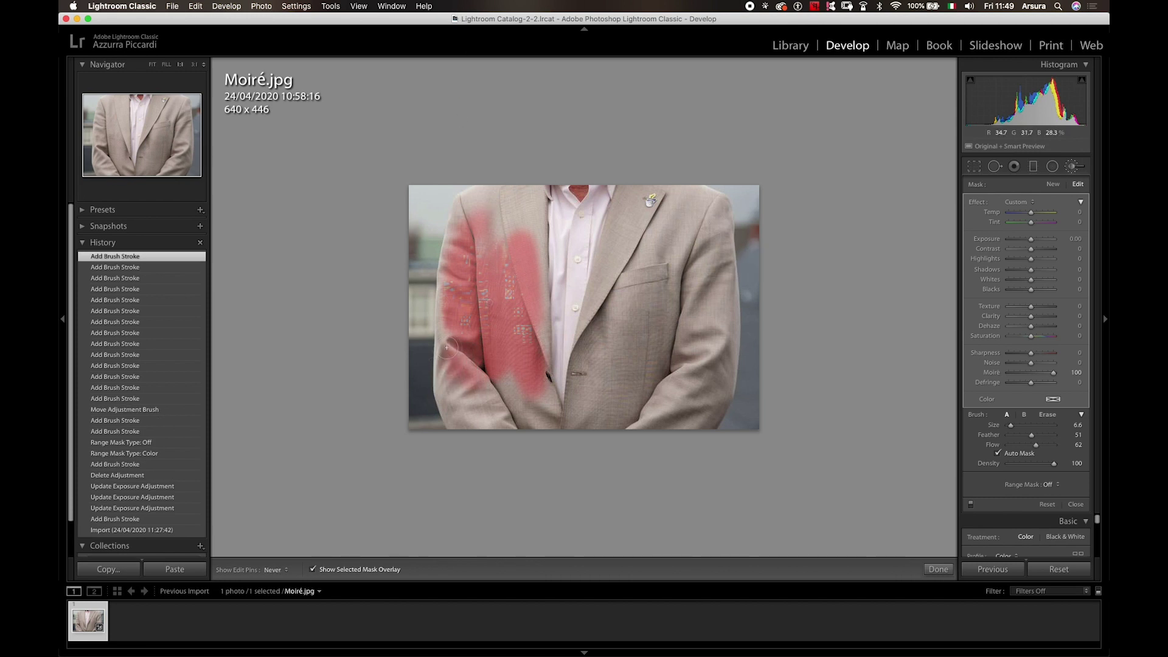
key("h")
left_click(331, 6)
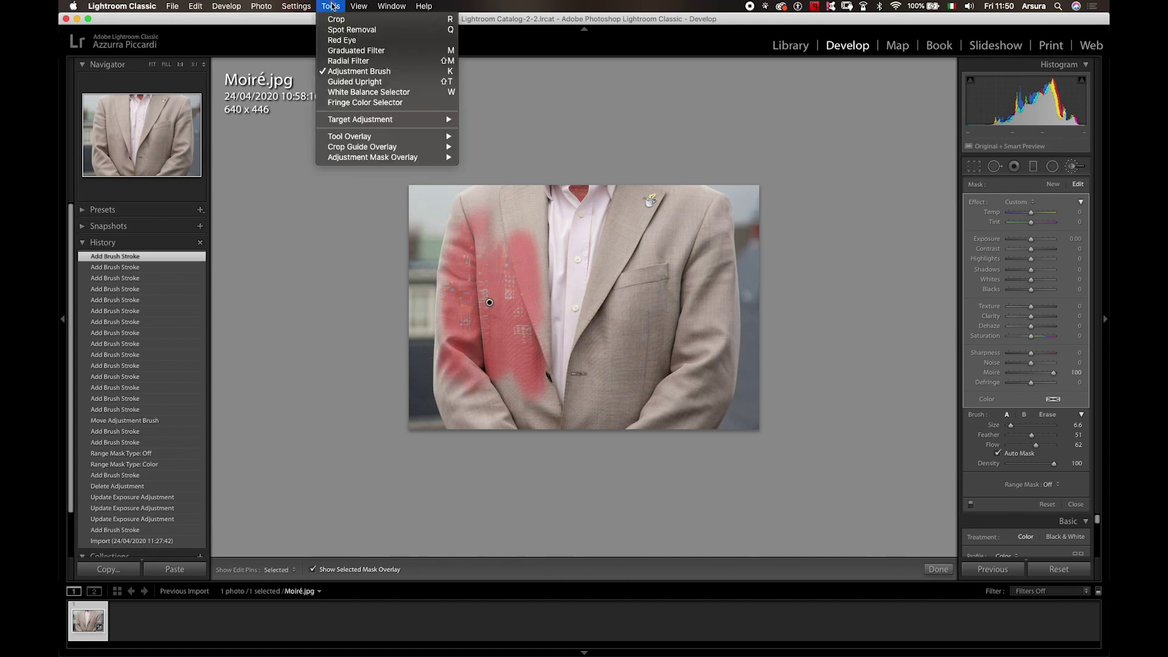
mouse_move(373, 157)
left_click(493, 207)
key("h")
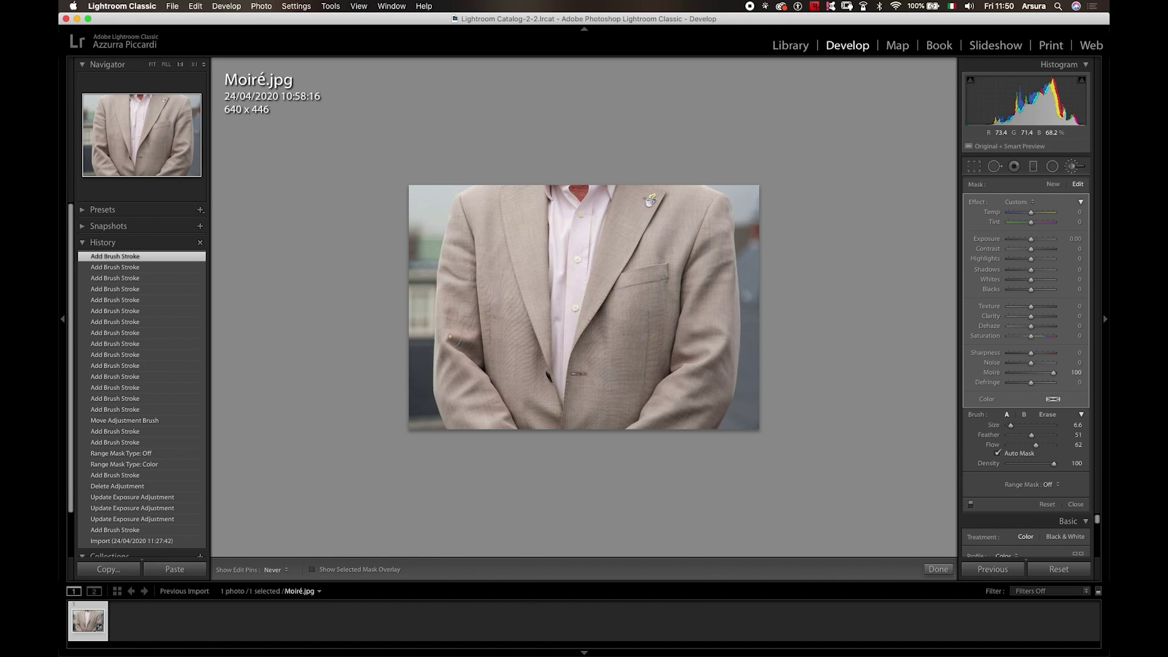
- Add several more moiré-removal strokes across the jacket's remaining patterned areas
left_click_drag(461, 313, 465, 322)
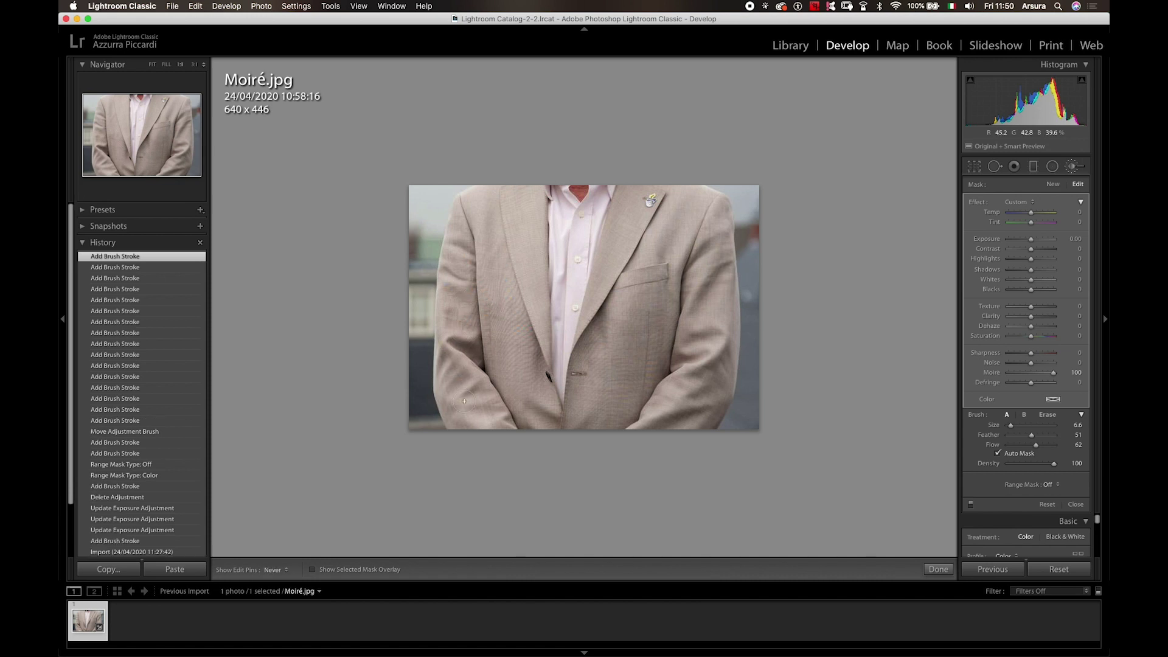
left_click_drag(464, 401, 533, 399)
left_click(501, 251)
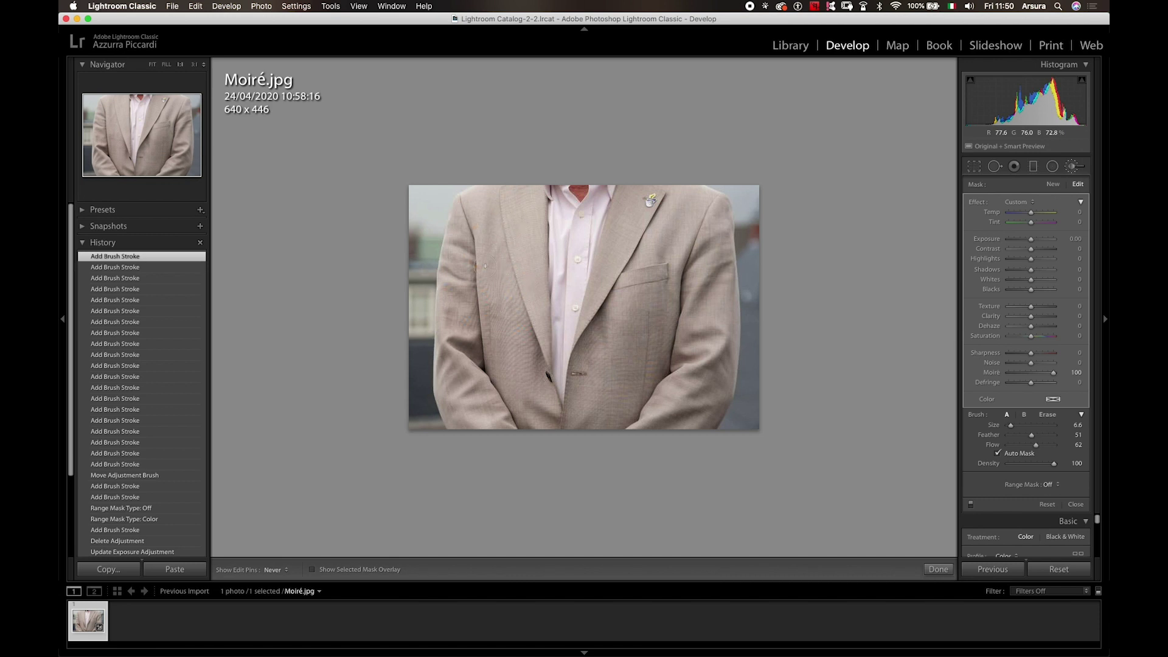
left_click(530, 372)
key("h")
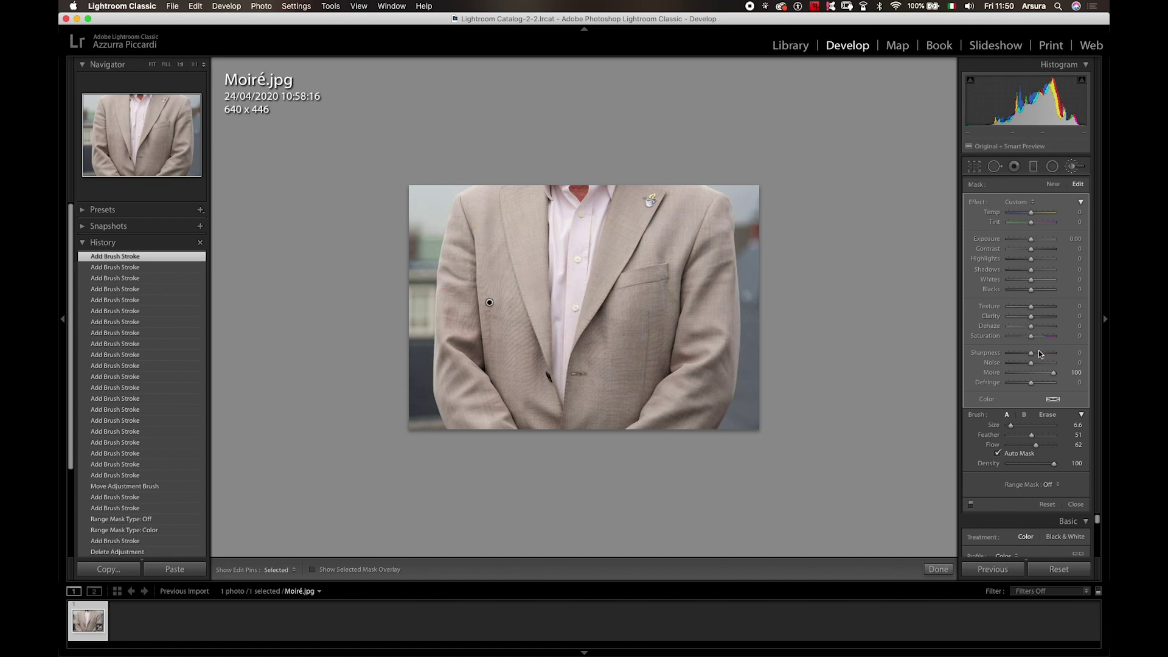
key("h")
key("h")
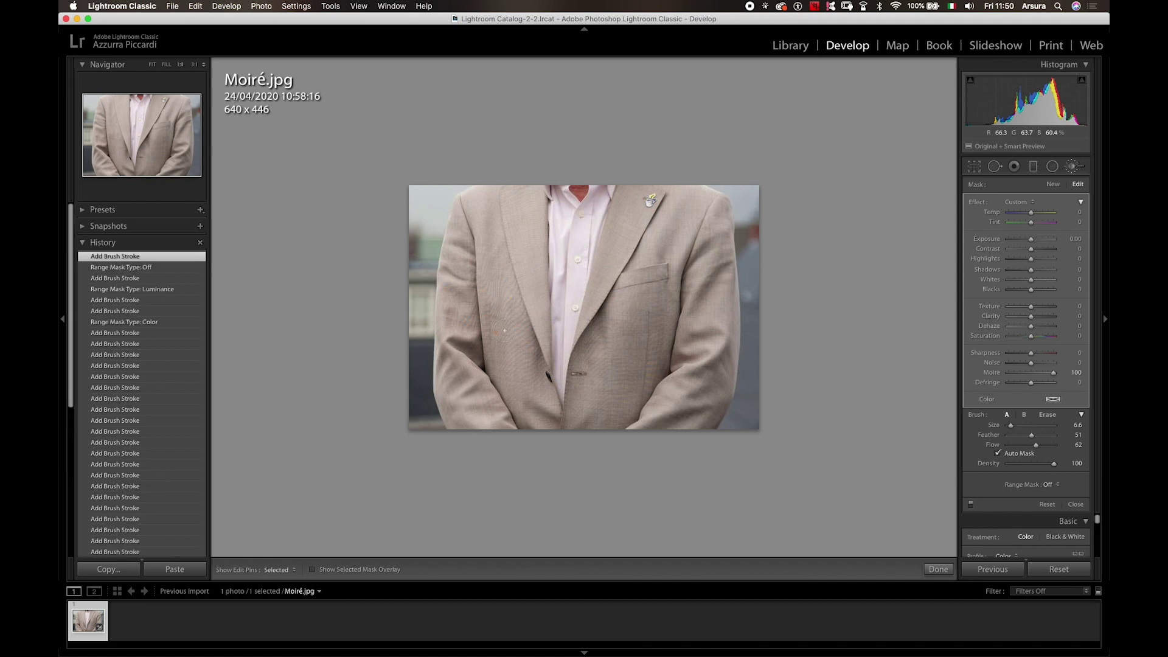
left_click(549, 306)
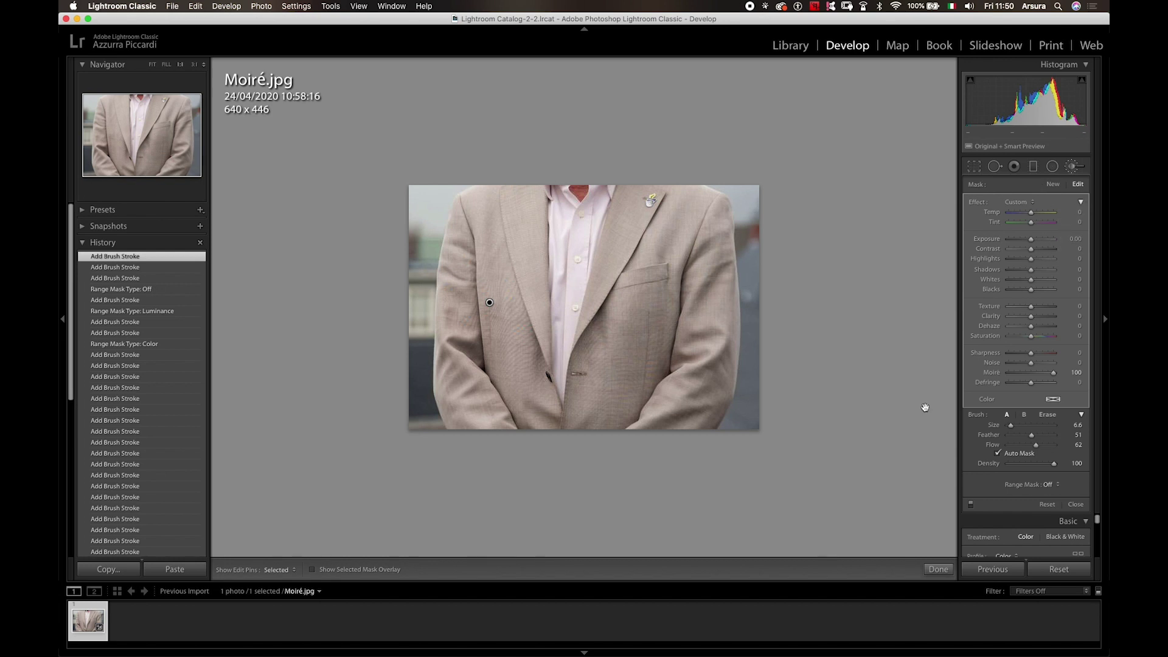
mouse_move(1020, 650)
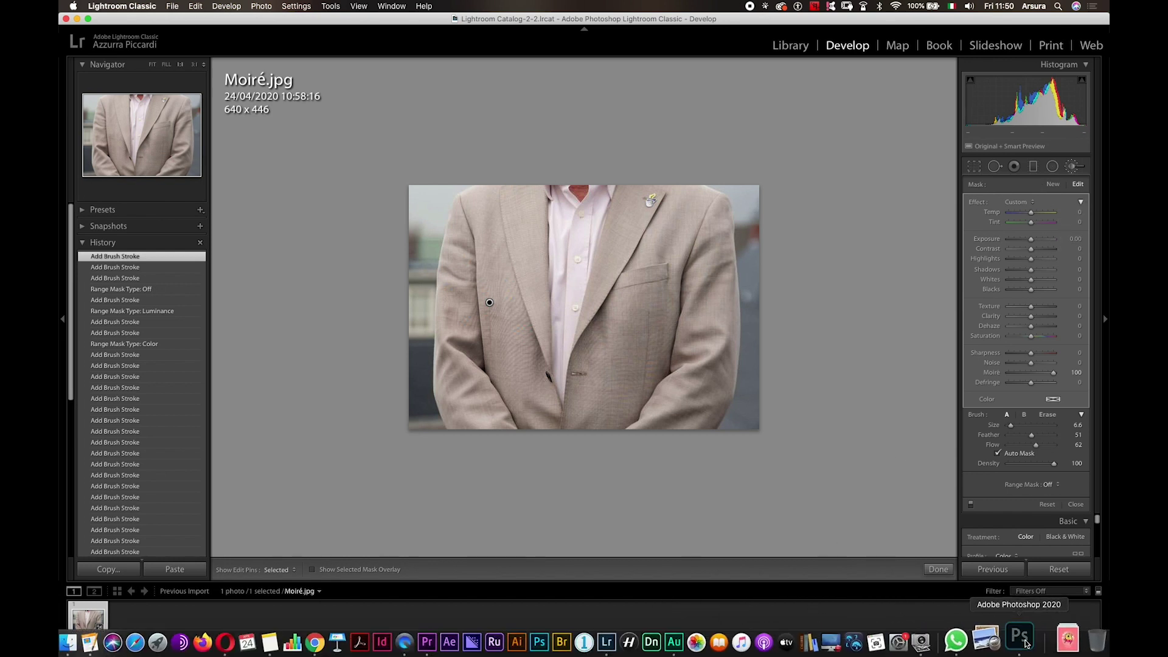
- Return to Photoshop with Esempio Moire.jpg shown as an untouched Background layer
left_click(1045, 642)
scroll(486, 307, "left", 5)
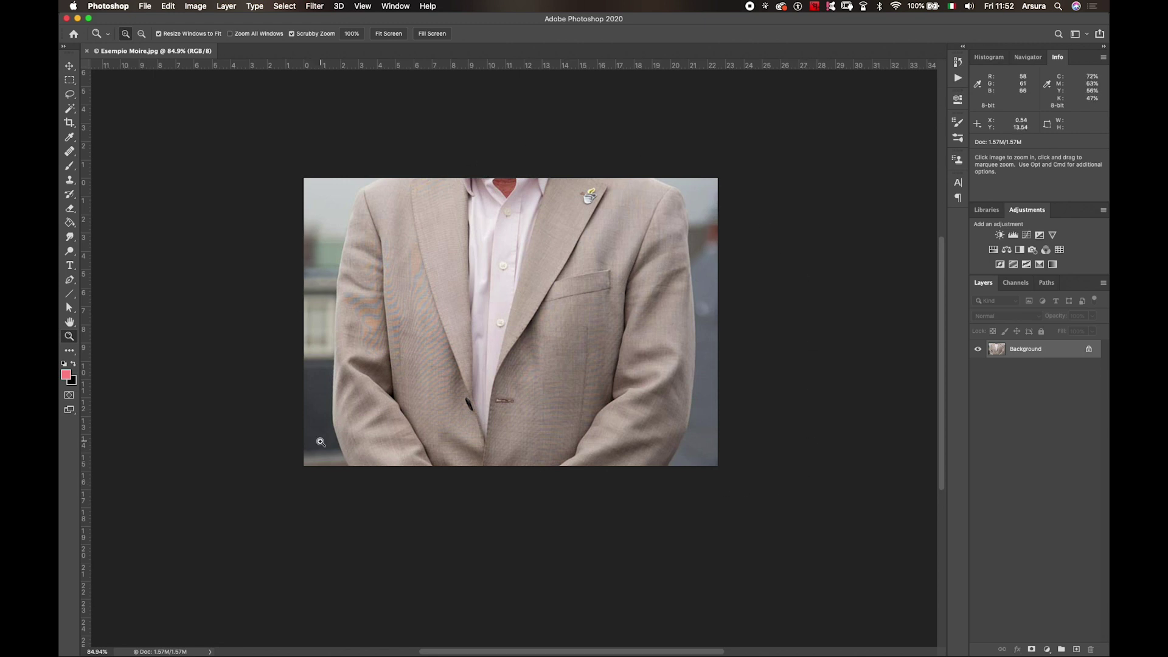
- Open the photo in the Camera Raw Filter, fit it in the preview, and pick the Adjustment Brush
left_click(316, 6)
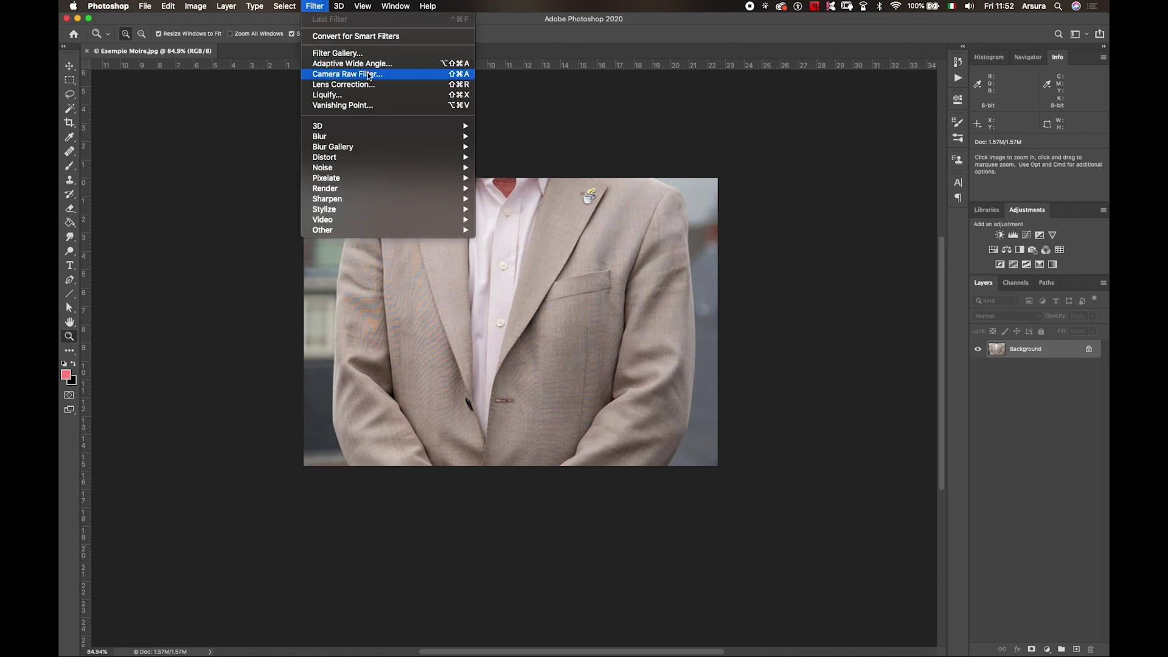
left_click(379, 75)
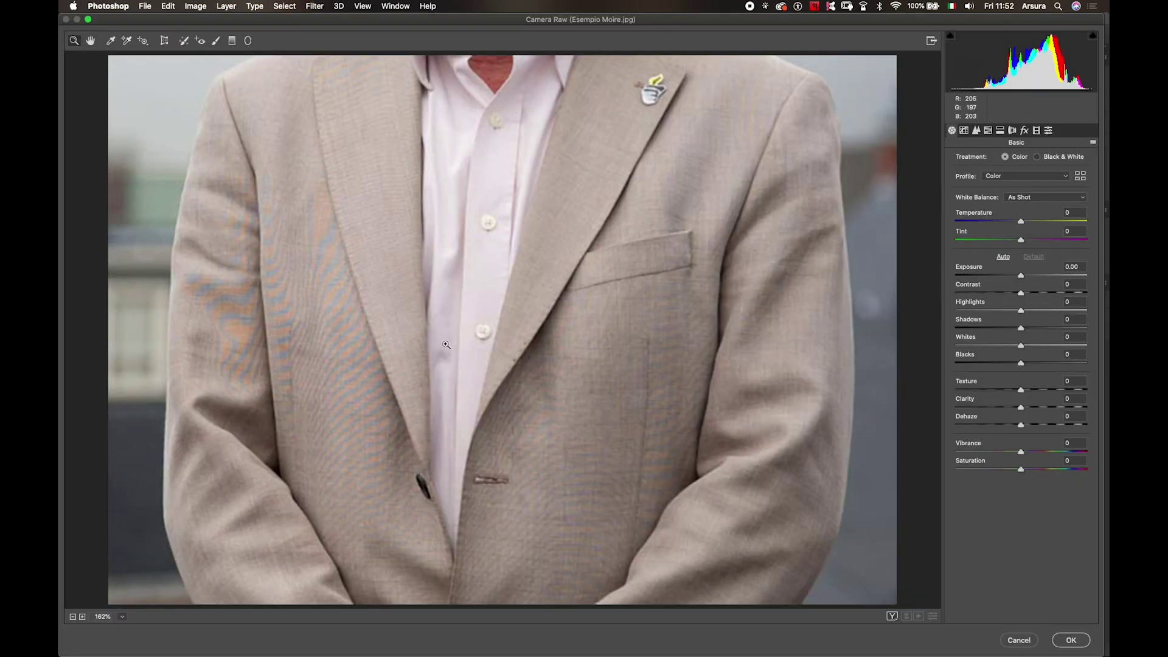
left_click(446, 345, "alt")
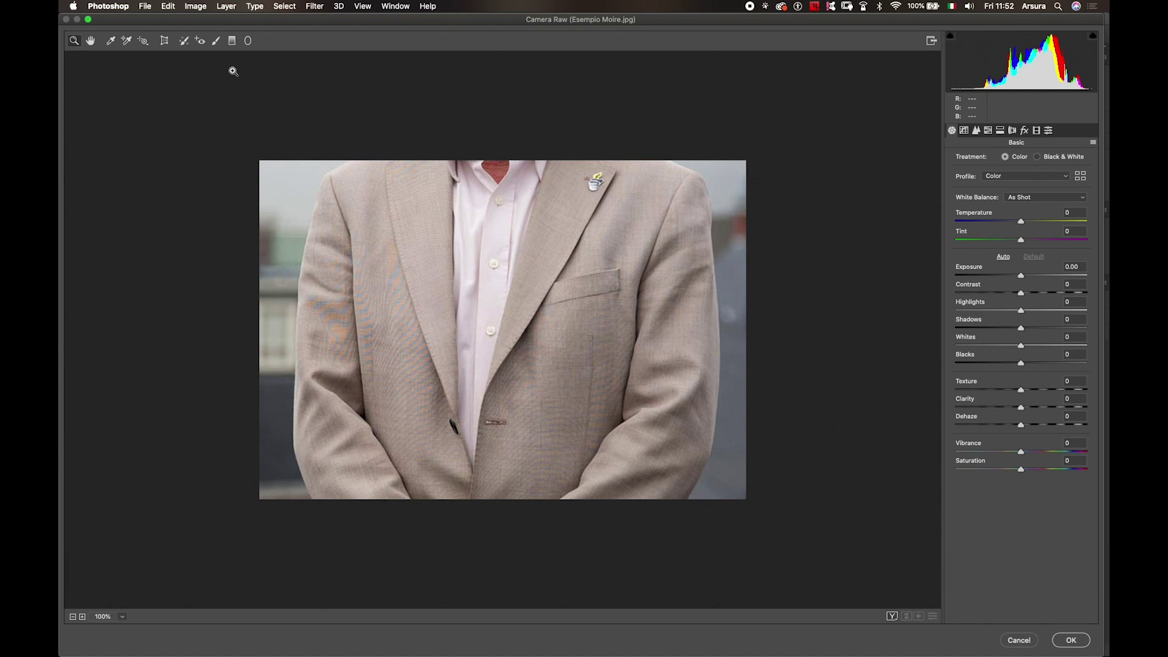
key("k")
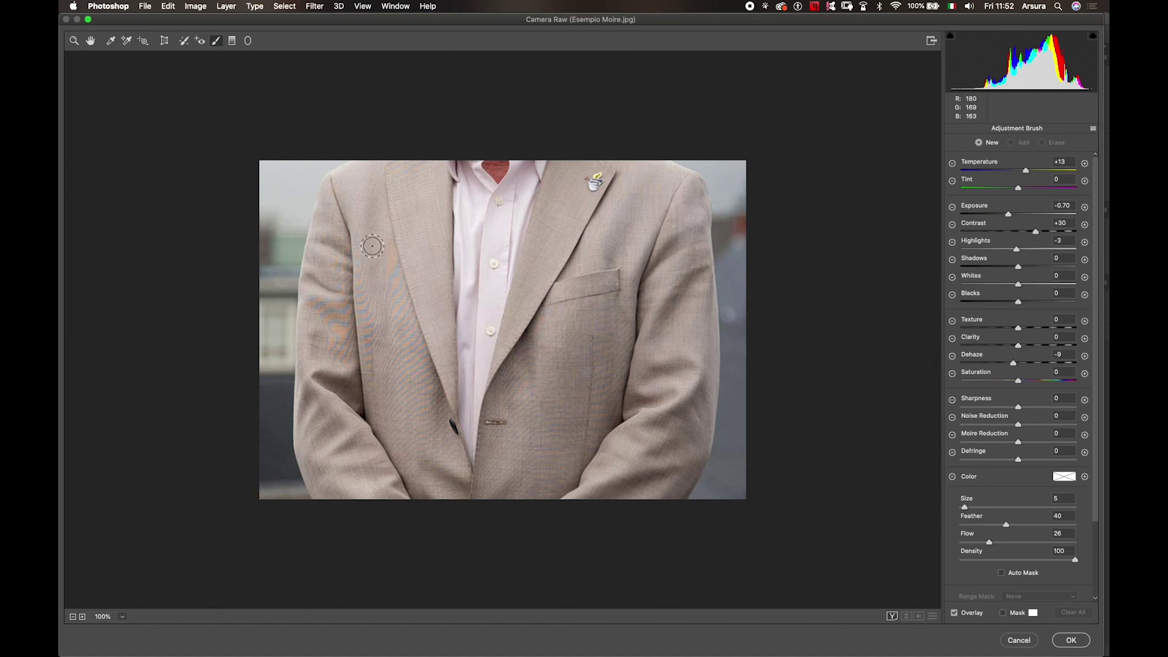
- Zero the brush's Exposure, Contrast, Dehaze and Temperature, enlarge it, and paint the jacket's left side
double_click(1008, 214)
double_click(1034, 232)
double_click(1014, 364)
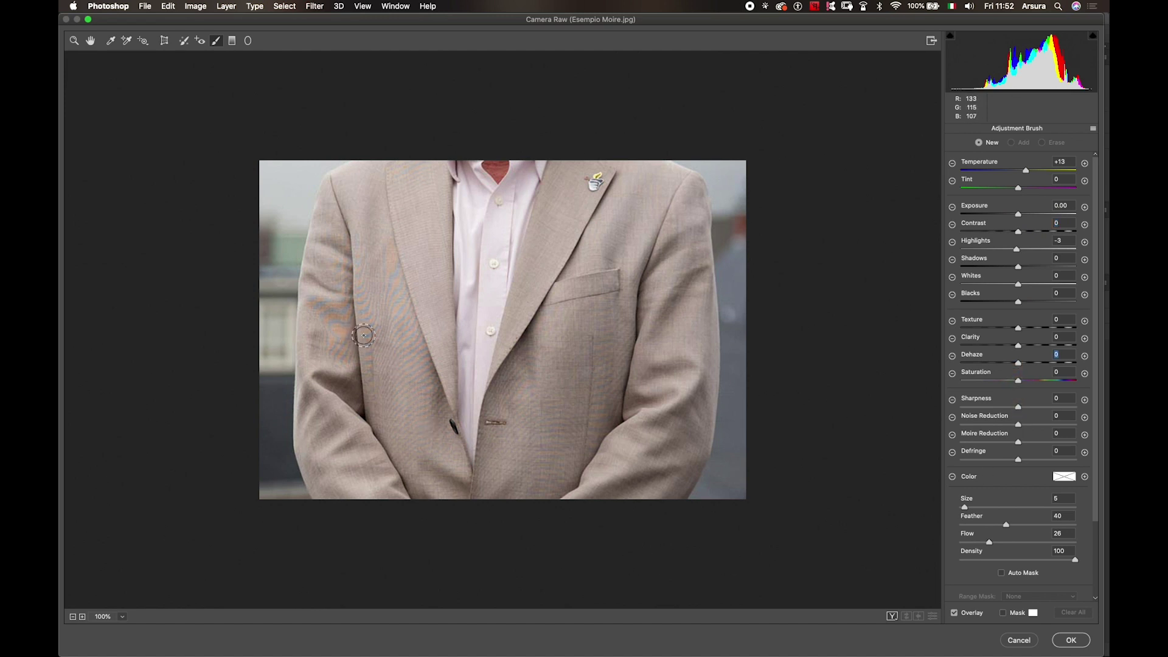
key("bracketright")
key("bracketright")
key("bracketright")
mouse_move(353, 290)
left_mouse_down()
mouse_move(396, 356)
mouse_move(426, 462)
left_mouse_up()
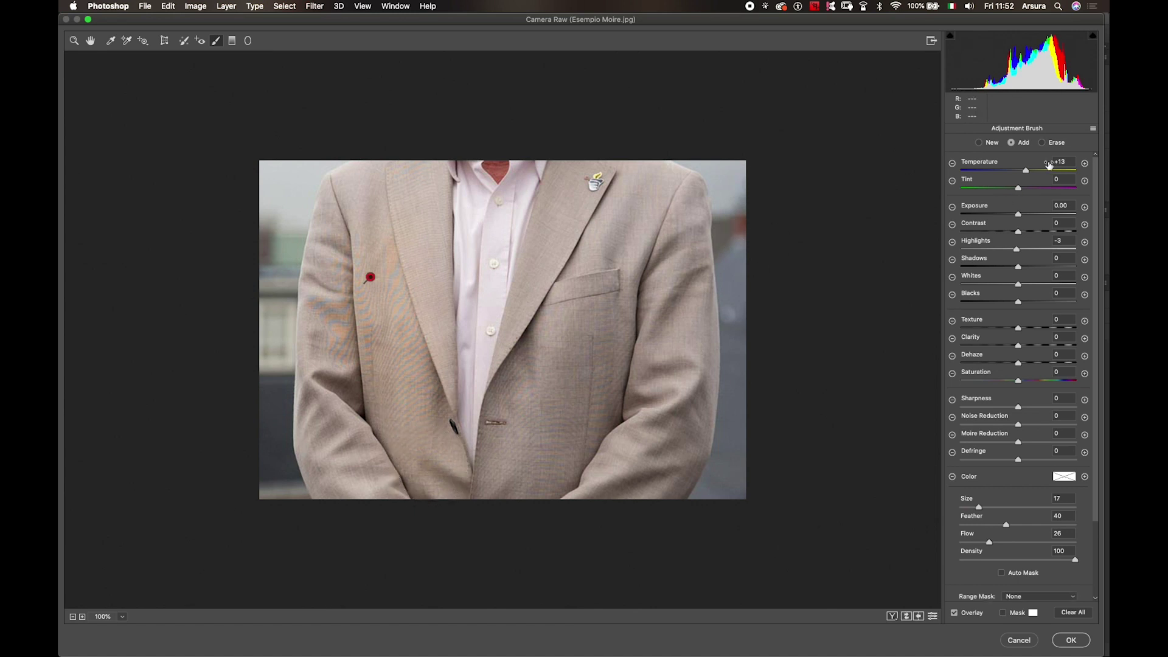
double_click(1026, 170)
key("ctrl+alt")
- Zero the brush Highlights and set Moire Reduction to +56
double_click(1018, 250)
left_click_drag(1023, 444, 1088, 442)
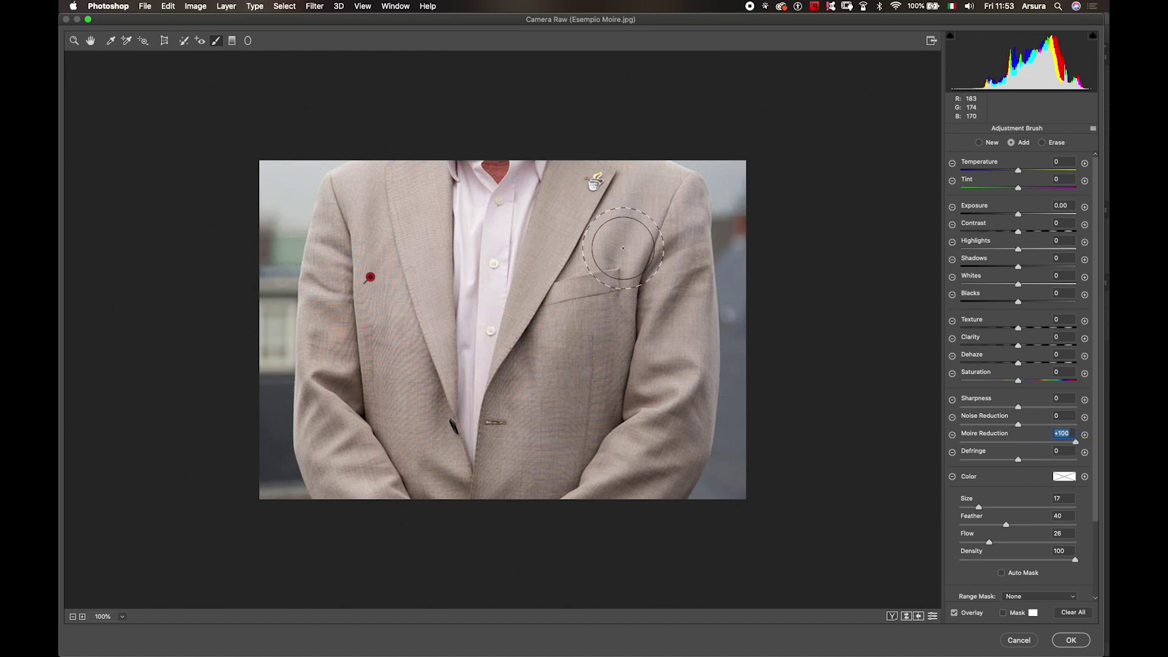
left_click_drag(1077, 448, 1049, 454)
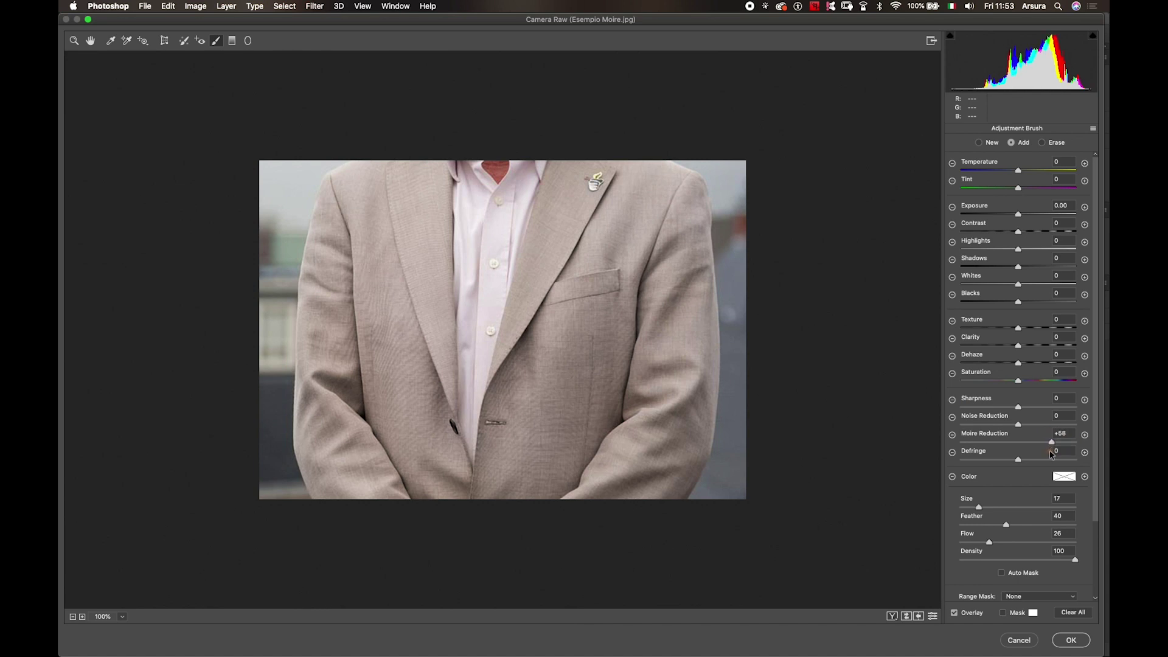
left_click_drag(1053, 454, 1050, 454)
- Erase the mask off the brooch, extend it down the left arm, and apply Camera Raw
left_click(1045, 143)
left_click_drag(969, 509, 967, 510)
left_click(1012, 143)
left_click(972, 514)
left_click_drag(978, 508, 966, 508)
left_click_drag(314, 293, 360, 548)
left_click(1021, 642)
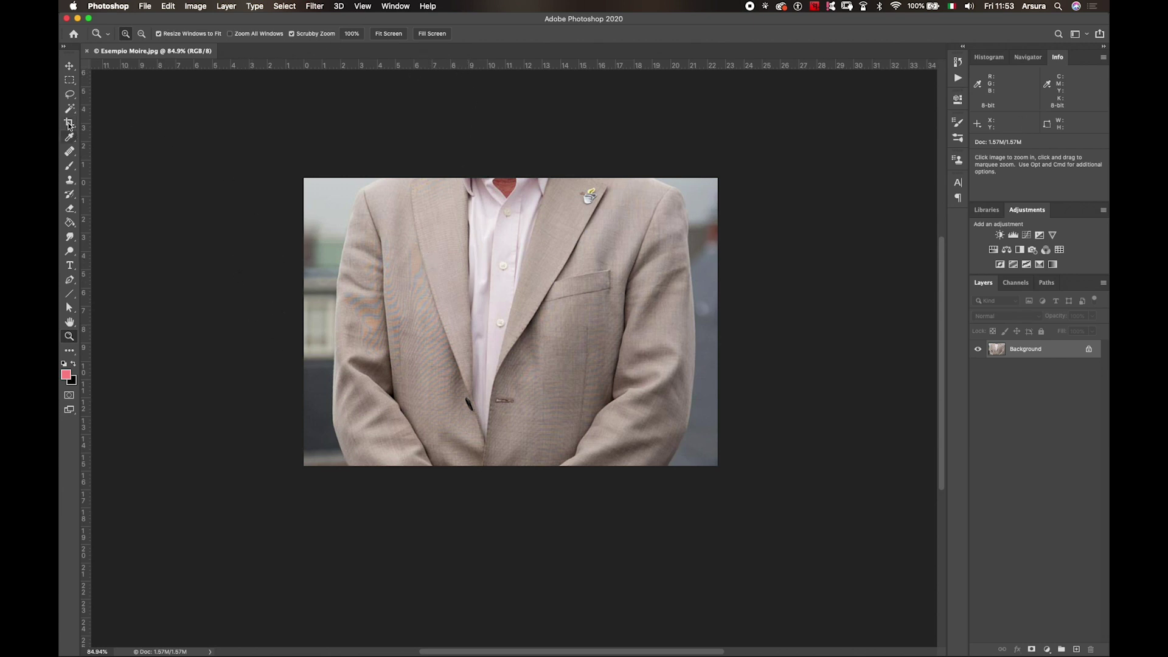
- Trace the jacket with the Magnetic Lasso and open the selection in Select and Mask
left_click(72, 96)
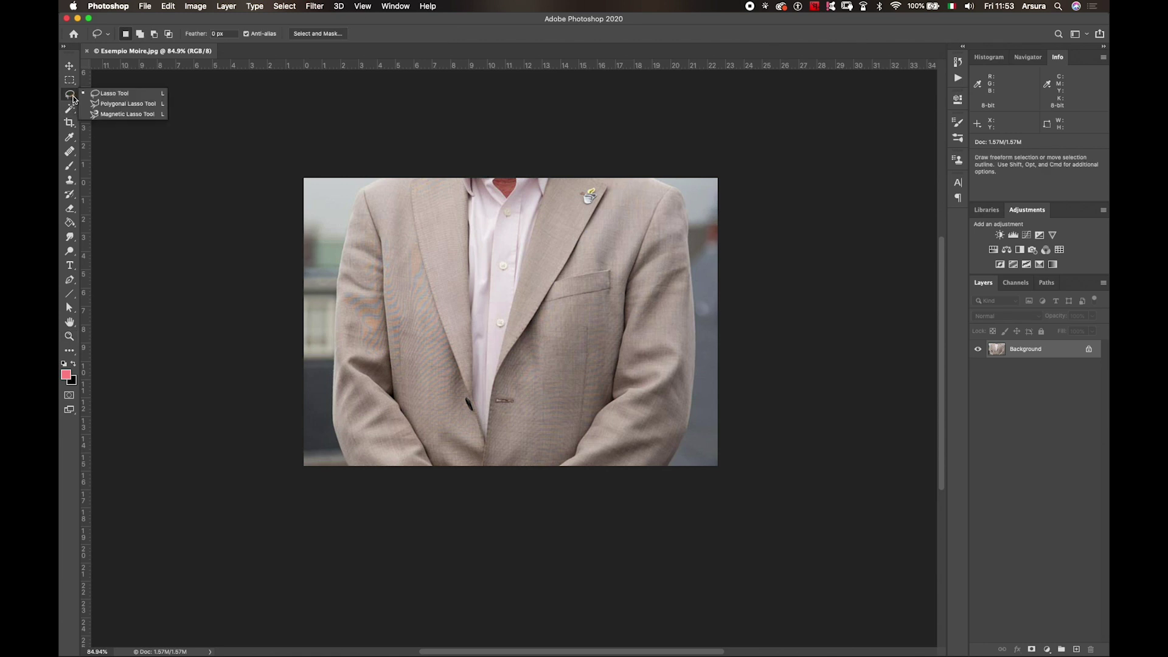
left_click(121, 114)
left_click(654, 179)
key("BackSpace")
key("BackSpace")
key("BackSpace")
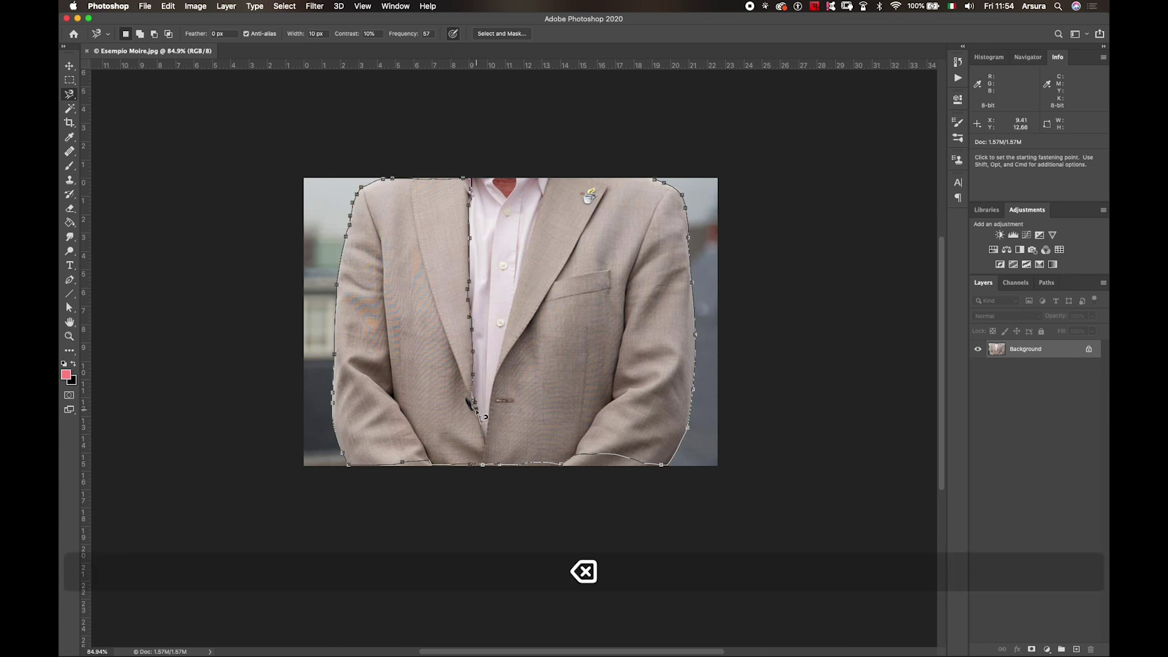
key("BackSpace")
key("shift+l")
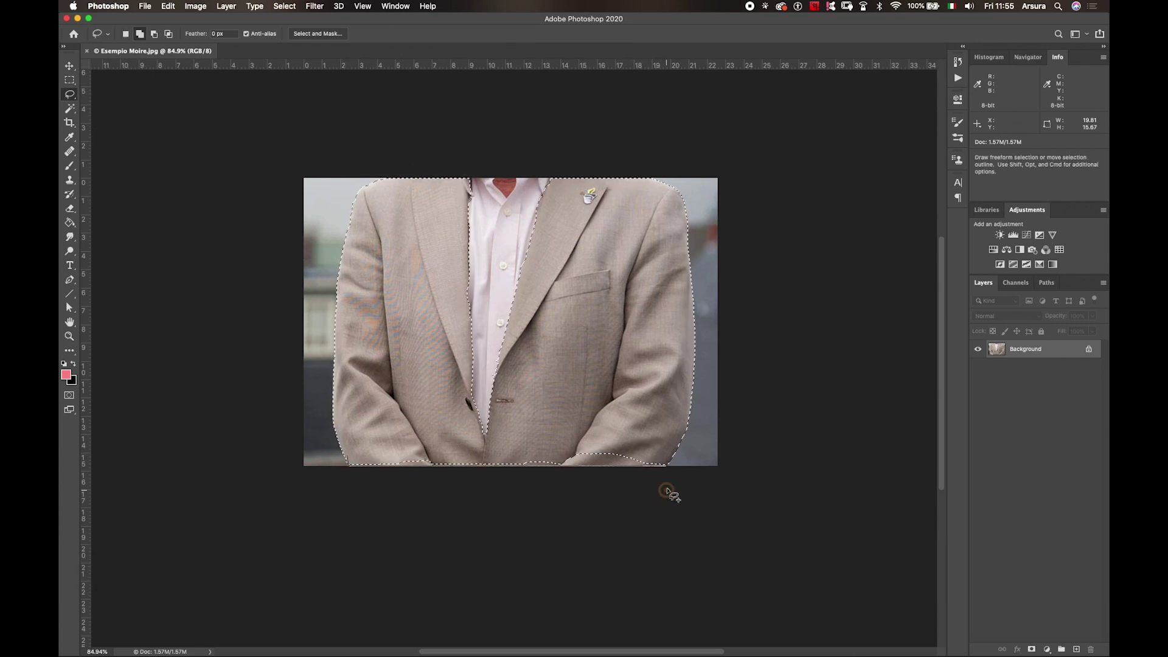
key("super+alt+r")
left_click(69, 80)
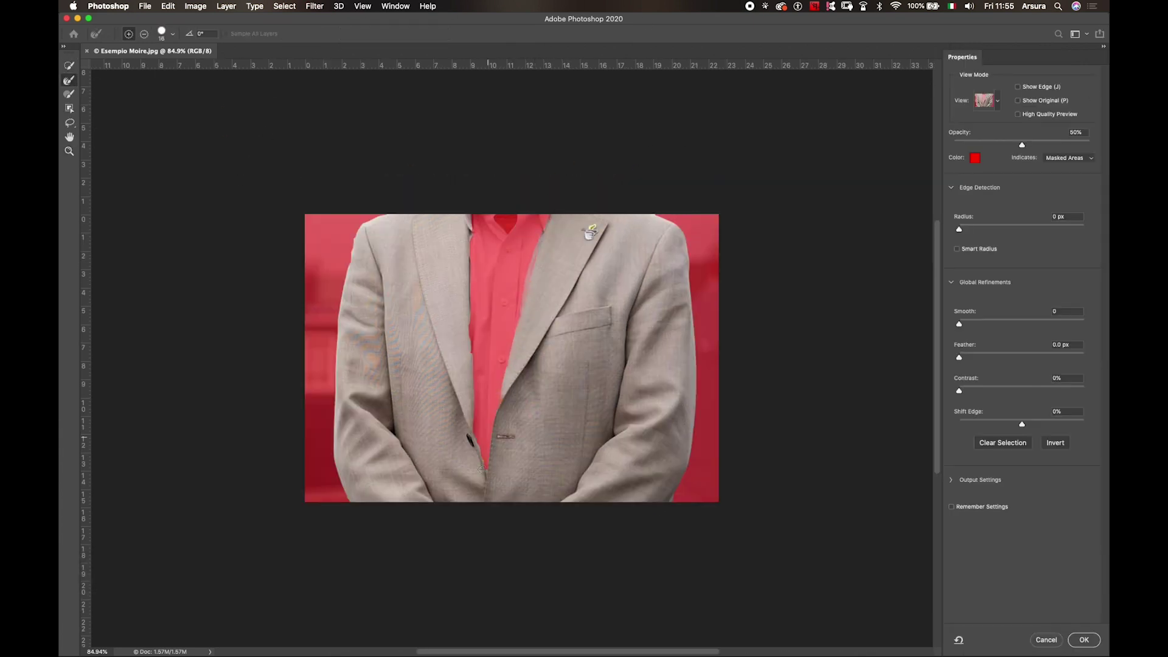
- Zoom in and refine the selection edge along the shirt's left border
key("z")
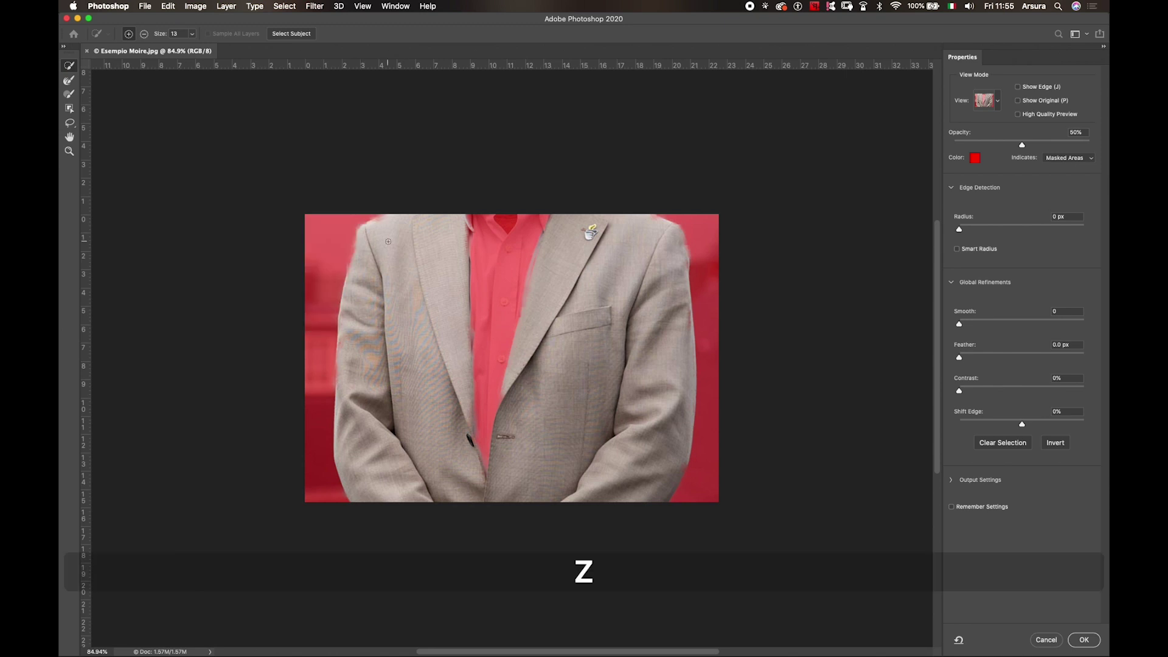
key("z")
key("w")
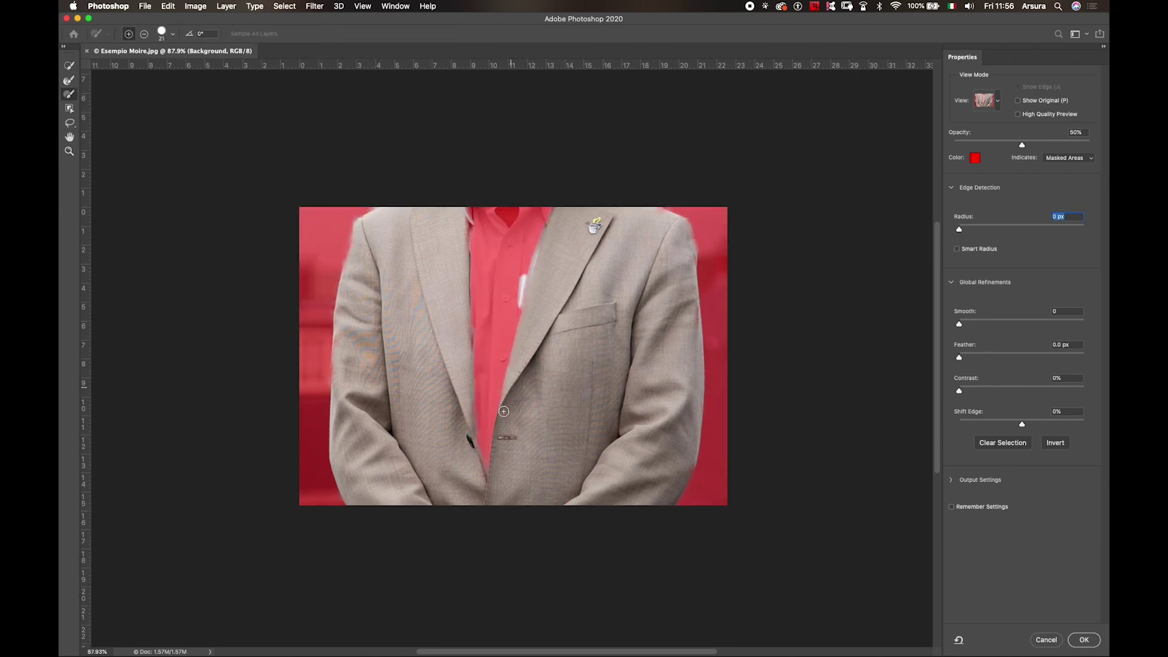
key("[")
left_click_drag(472, 289, 471, 357)
key("w")
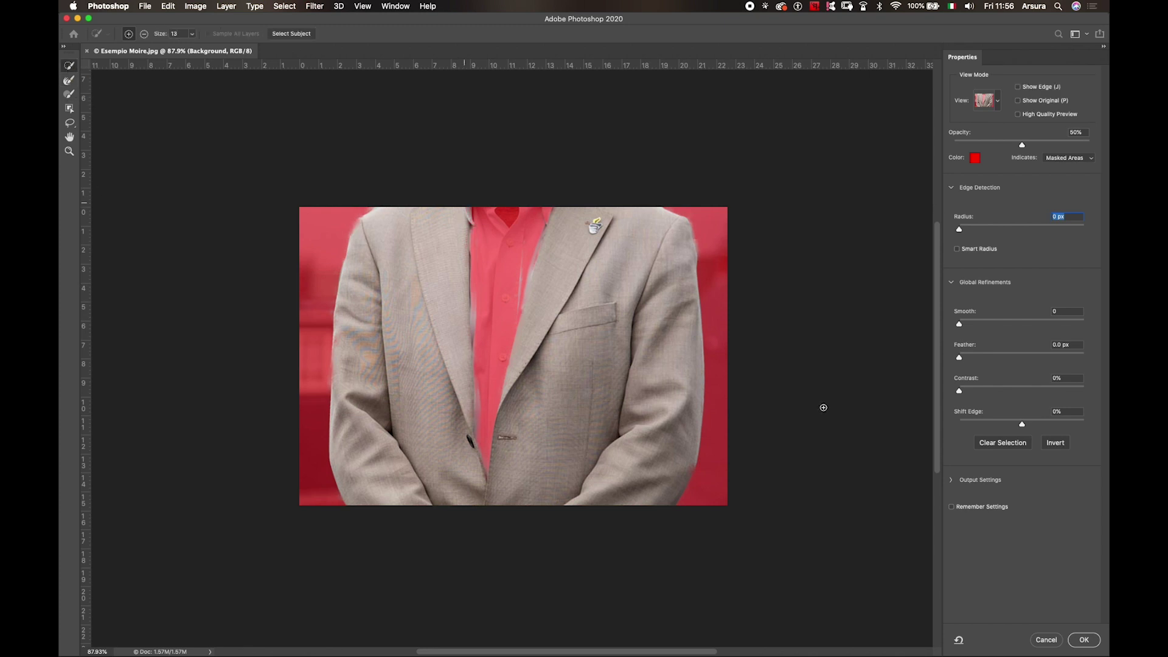
key("l")
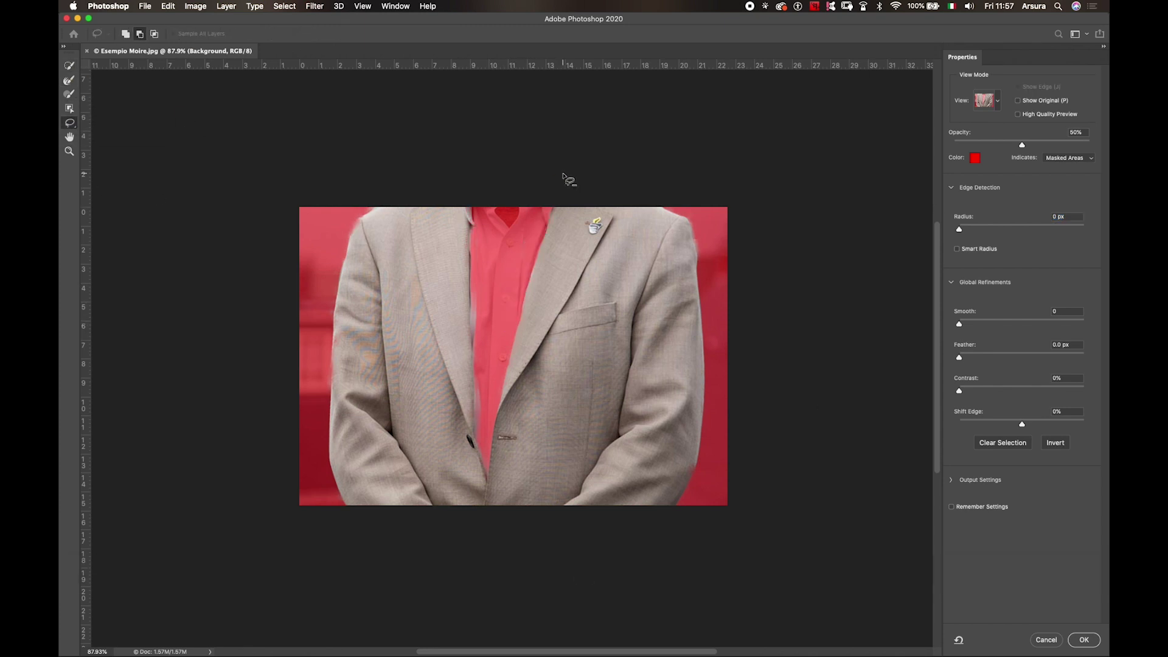
key("b")
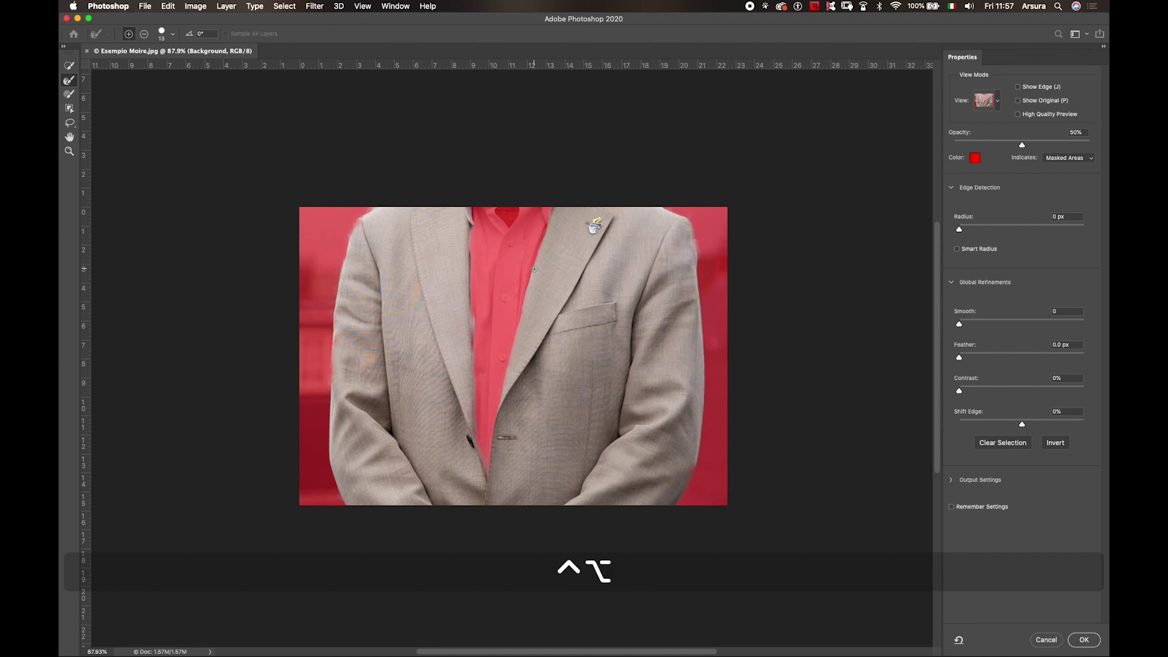
key("b")
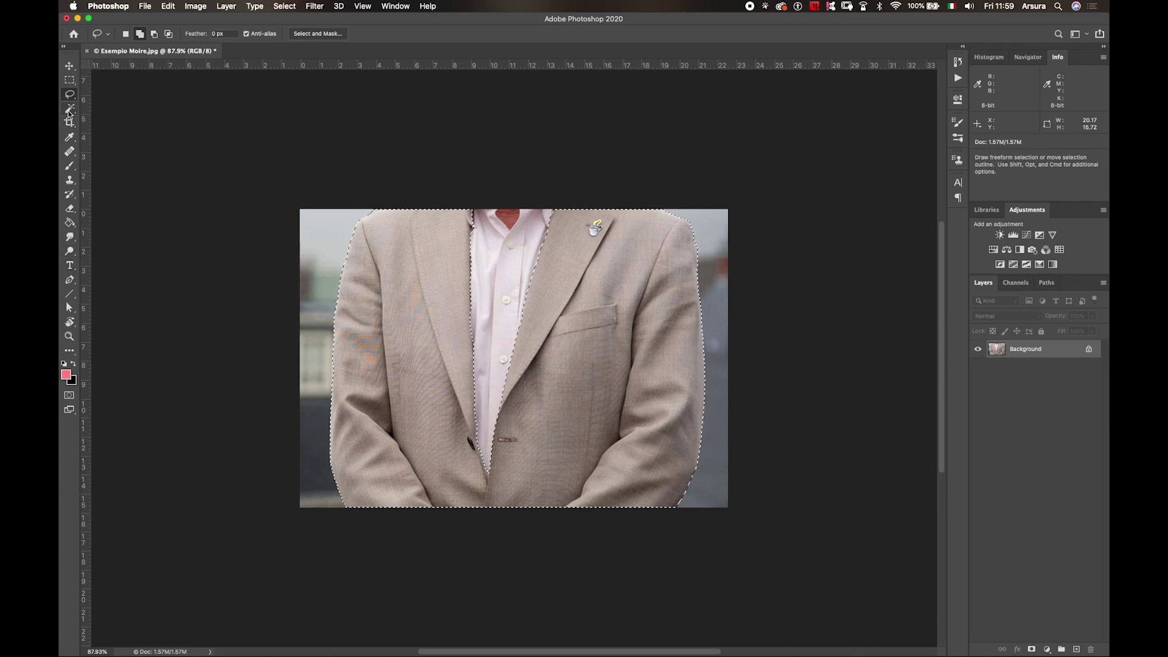
- Create a new empty Layer 1 above the Background layer
left_click(69, 137)
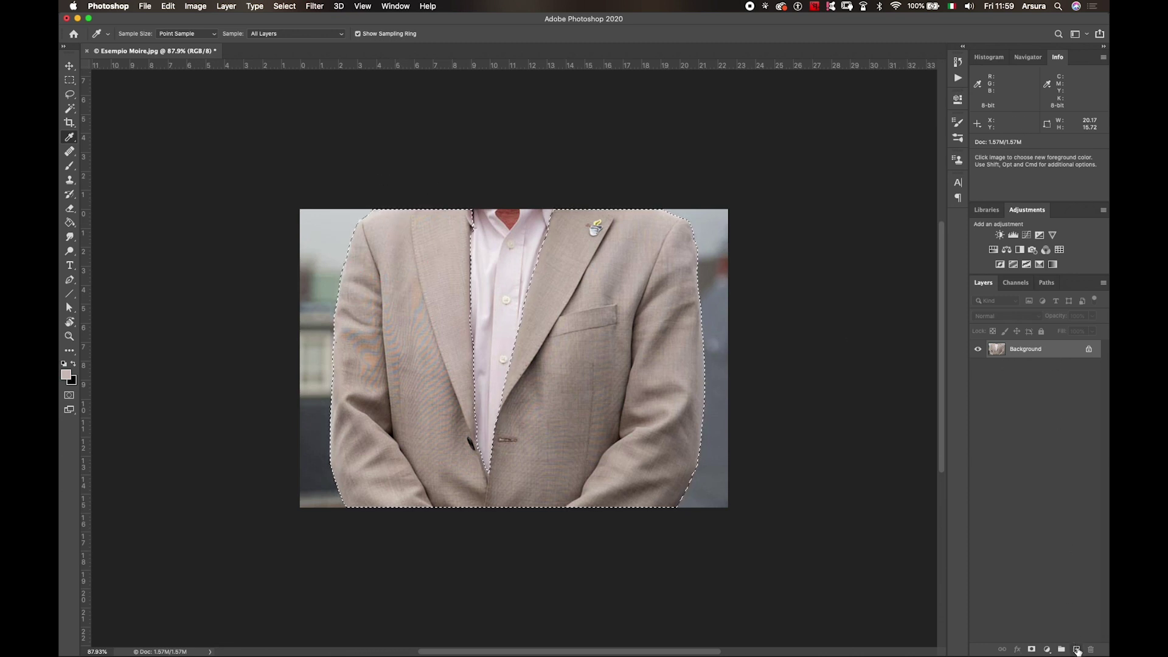
left_click(1078, 650)
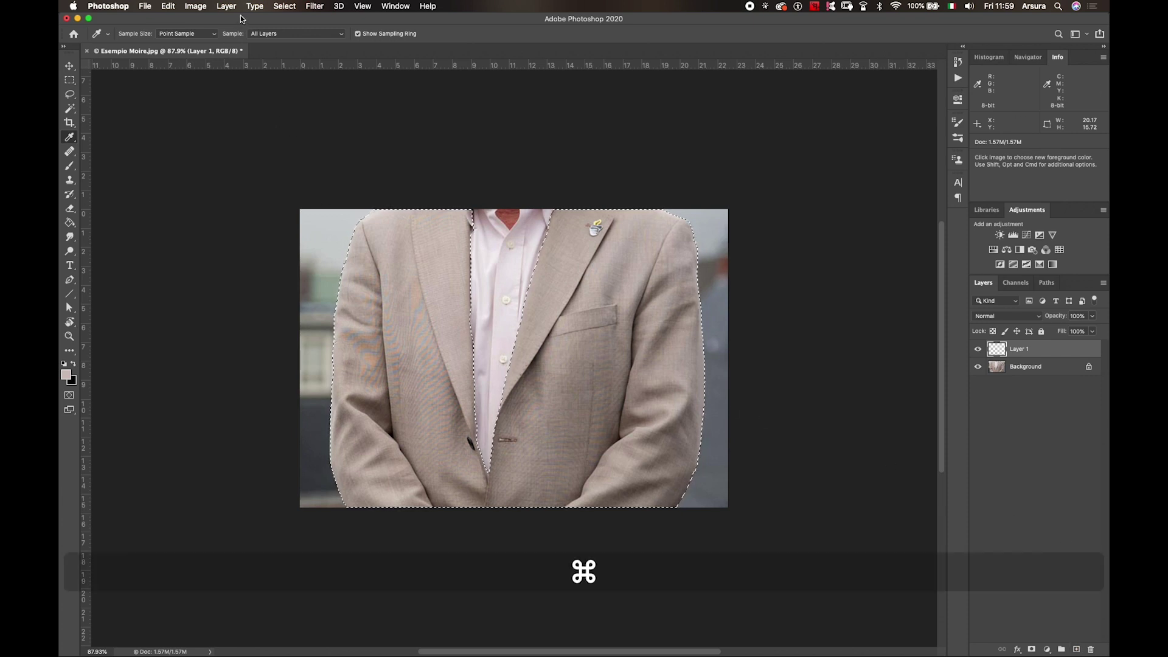
key("super+z")
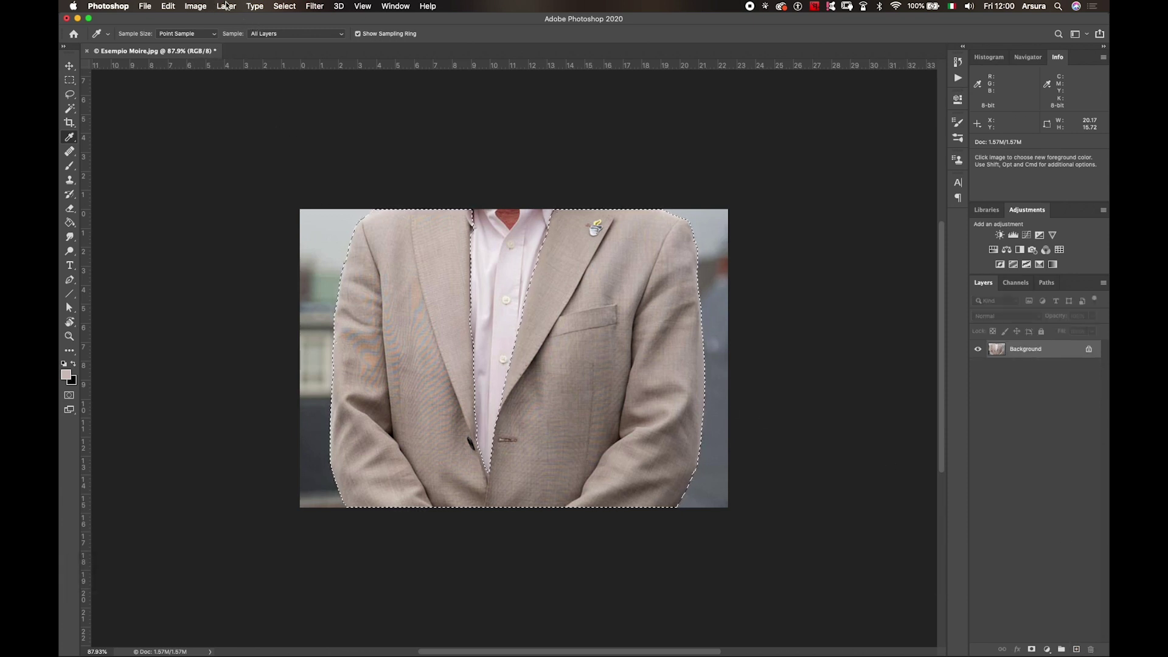
left_click(227, 6)
left_click(416, 20)
key("Return")
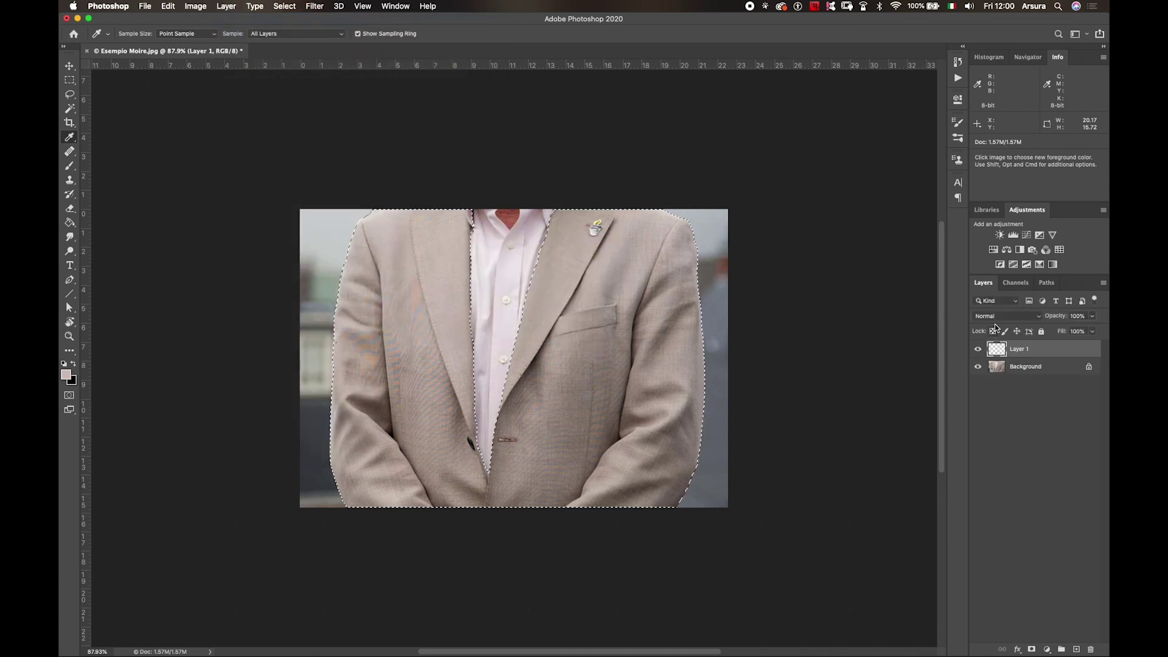
- Set Layer 1's blend mode to Color and go to the Edit menu for Fill
left_click(997, 317)
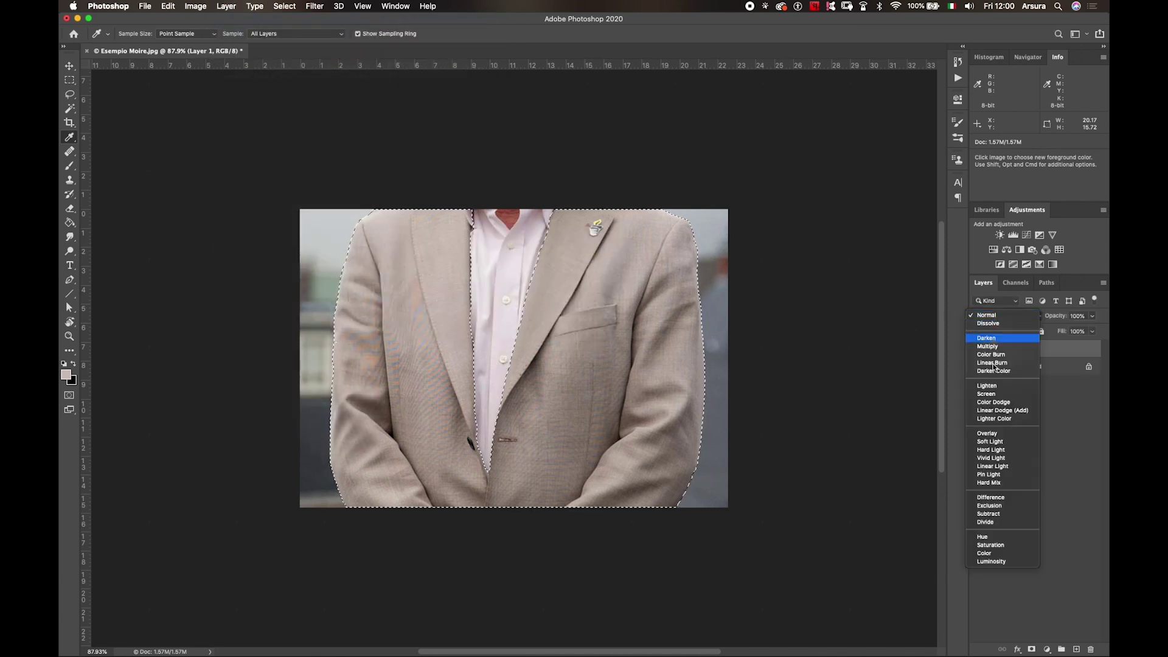
left_click(992, 554)
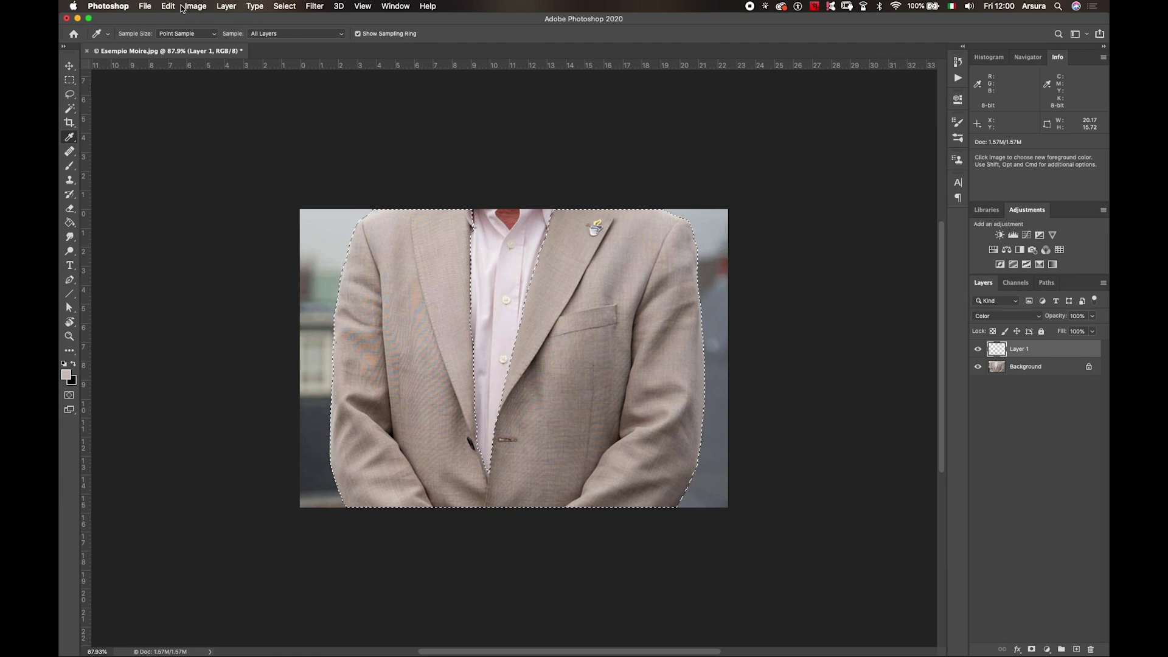
left_click(170, 7)
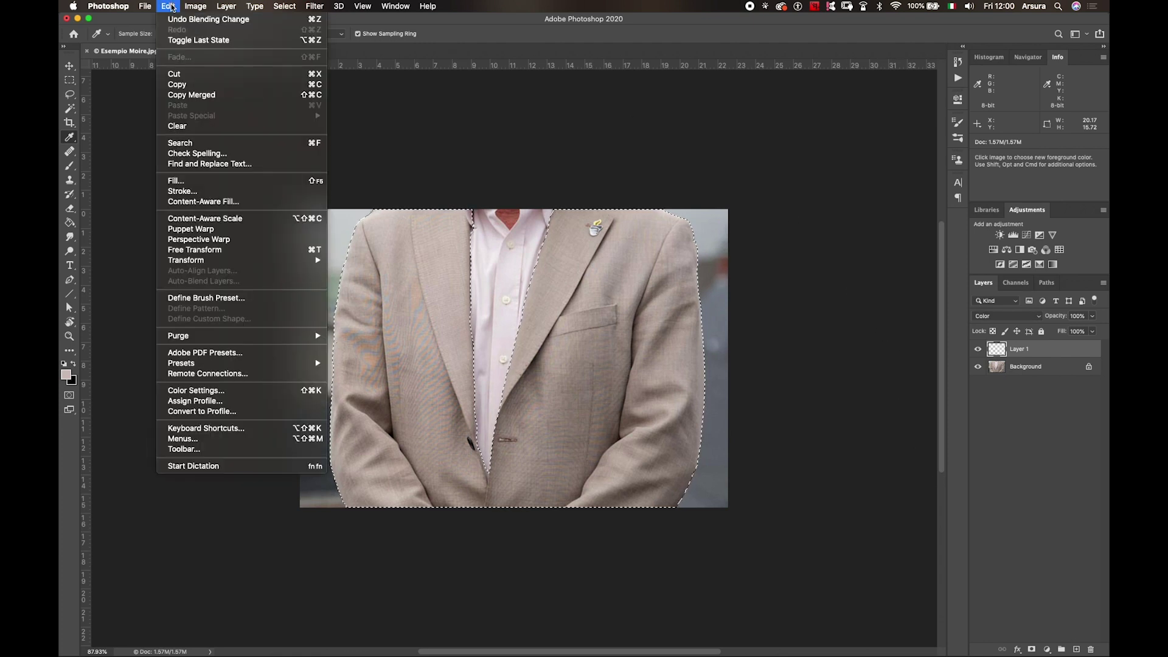
- Fill the jacket selection on Layer 1 with Foreground Color in Normal mode
left_click(208, 181)
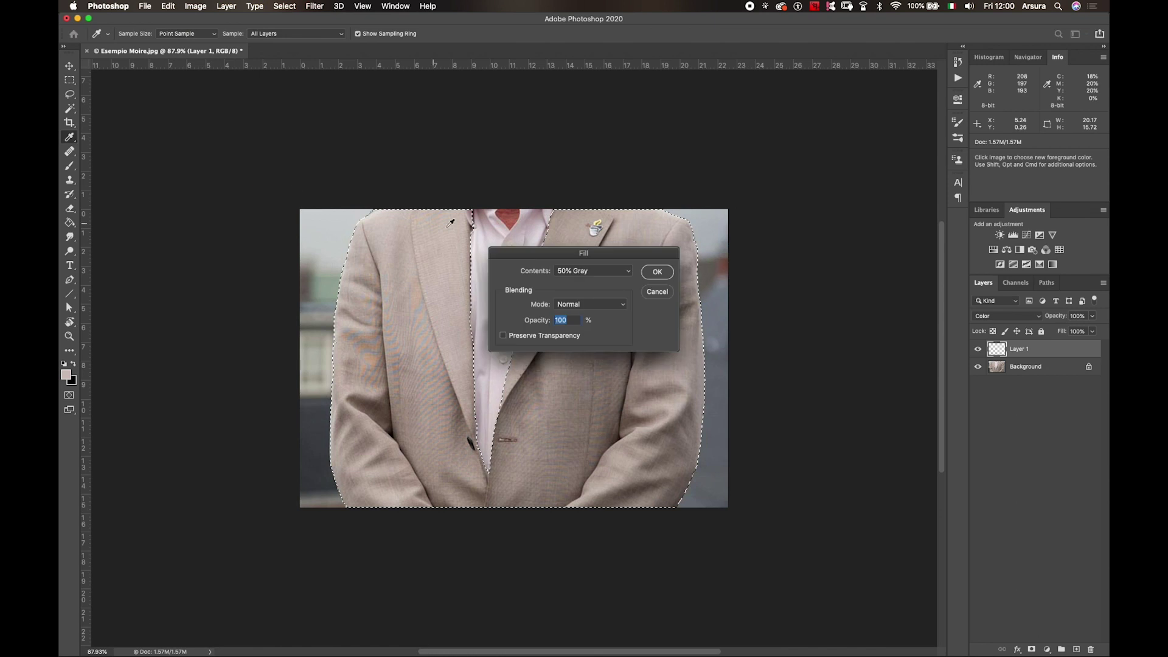
left_click(590, 304)
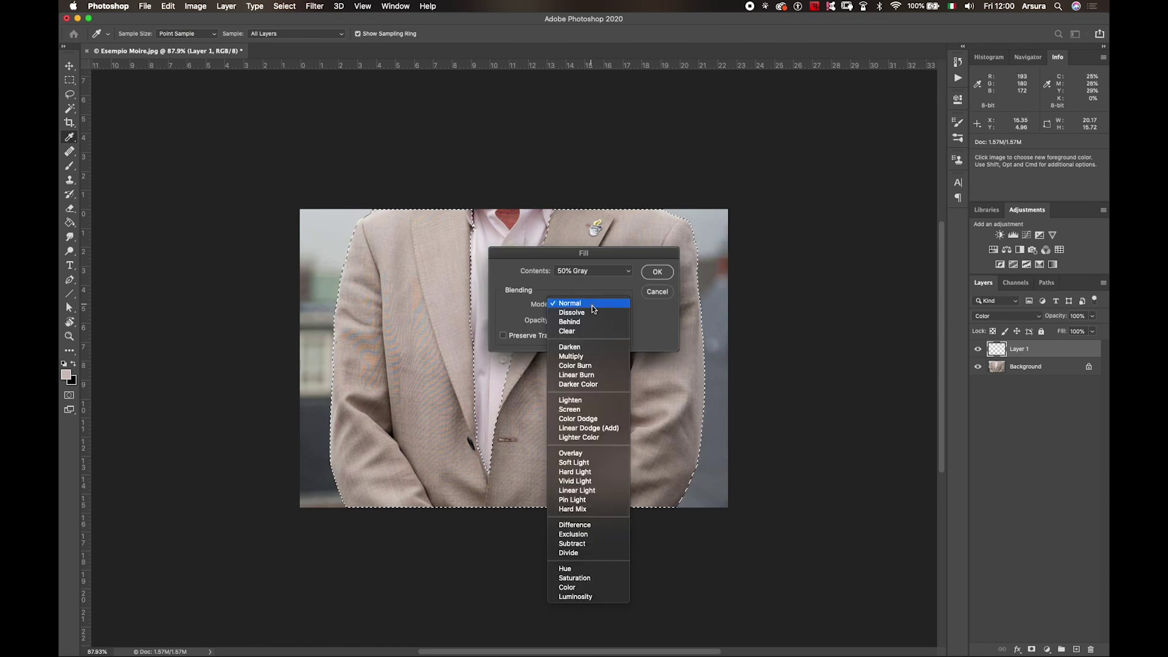
left_click(593, 304)
left_click(590, 270)
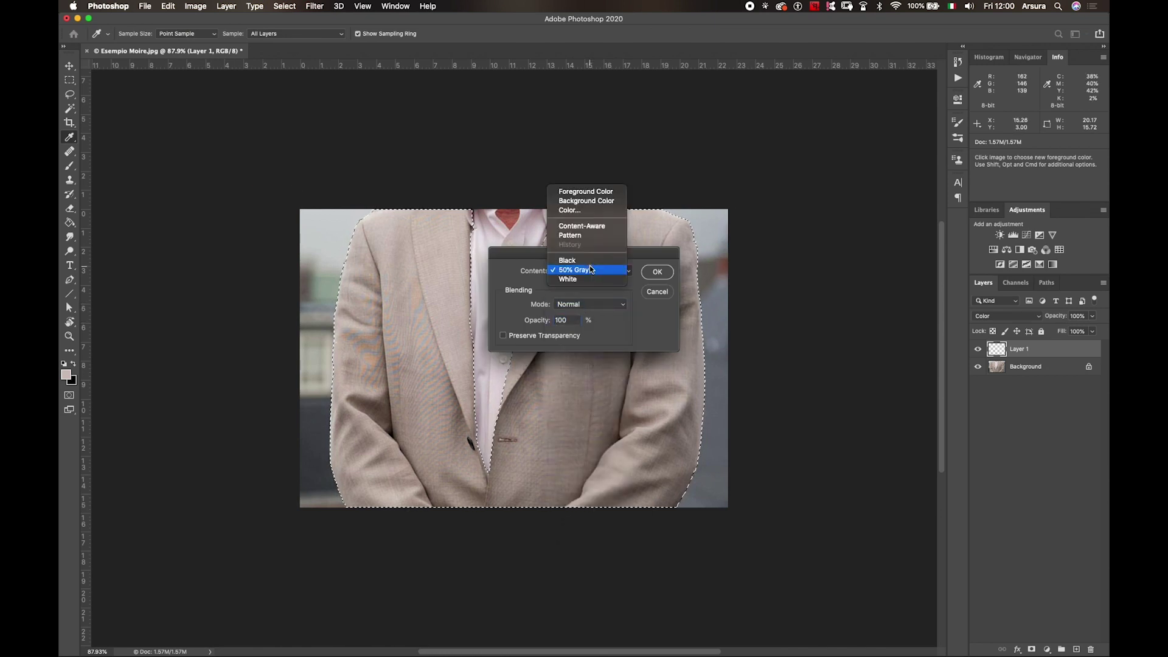
left_click(596, 191)
left_click(658, 272)
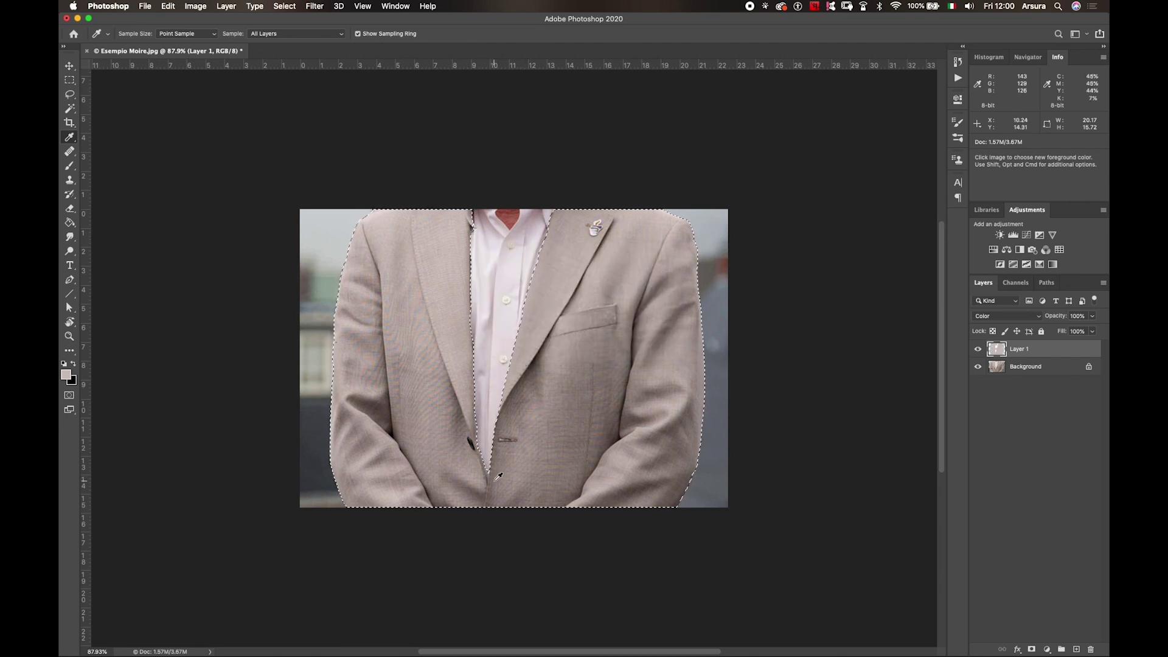
- Toggle Layer 1's visibility repeatedly to compare the colour moiré before and after
left_click(979, 349)
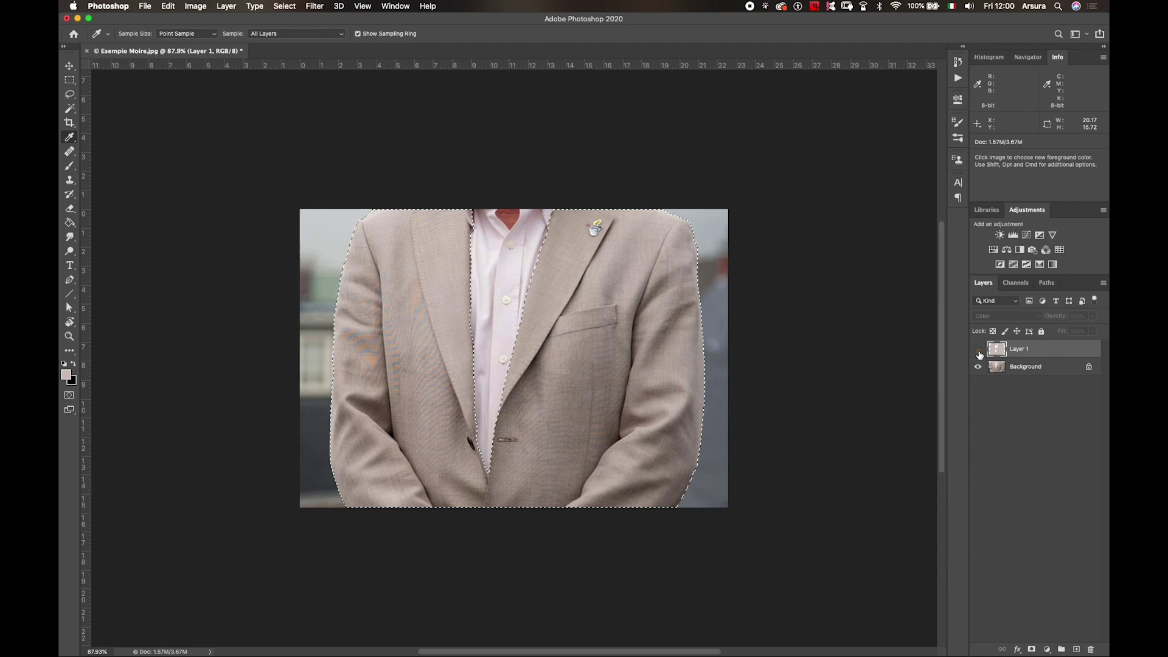
left_click(979, 349)
left_click(979, 350)
left_click(978, 349)
left_click(979, 349)
left_click(979, 349)
left_click(978, 350)
left_click(979, 349)
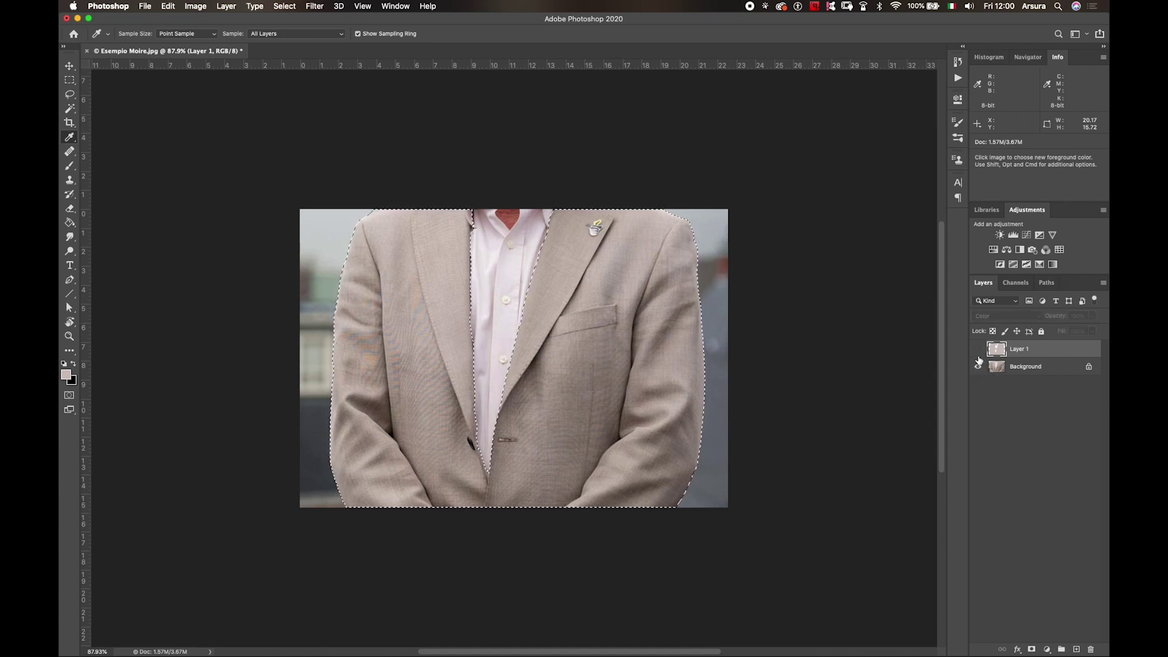
left_click(978, 350)
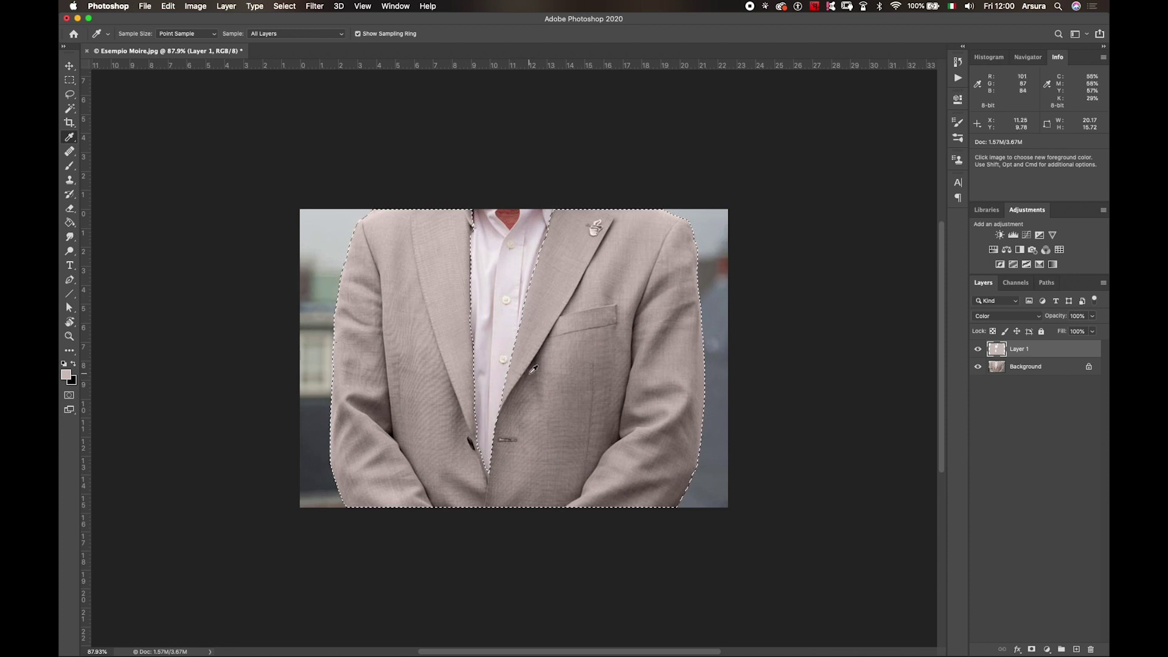
left_click(979, 350)
left_click(984, 350)
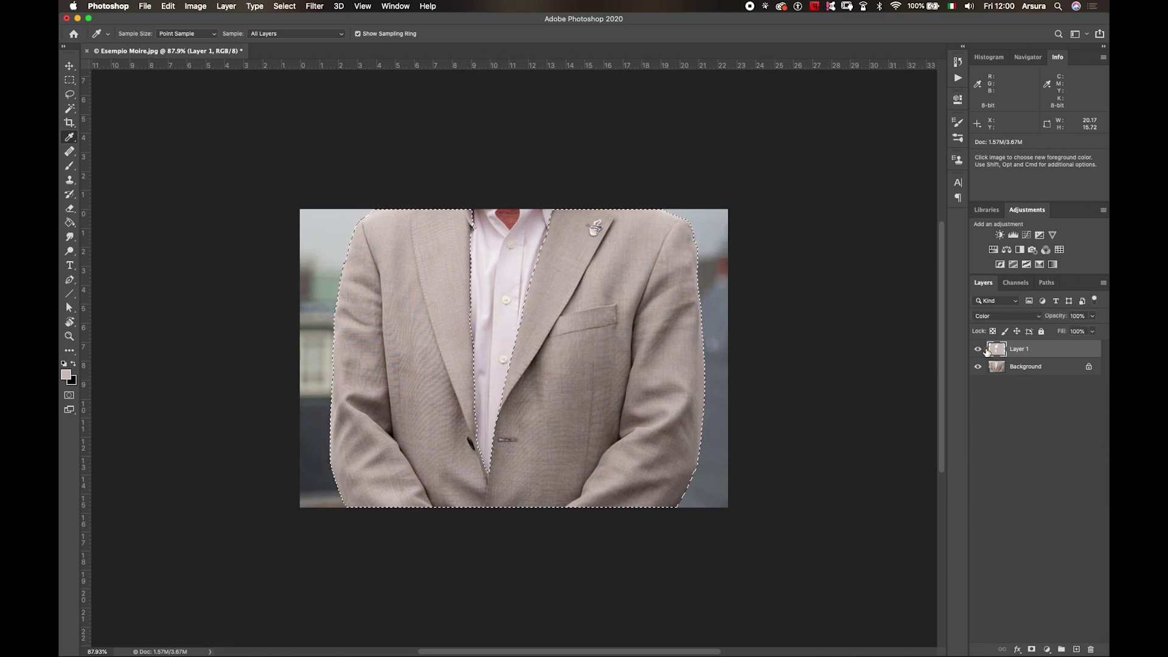
left_click(978, 350)
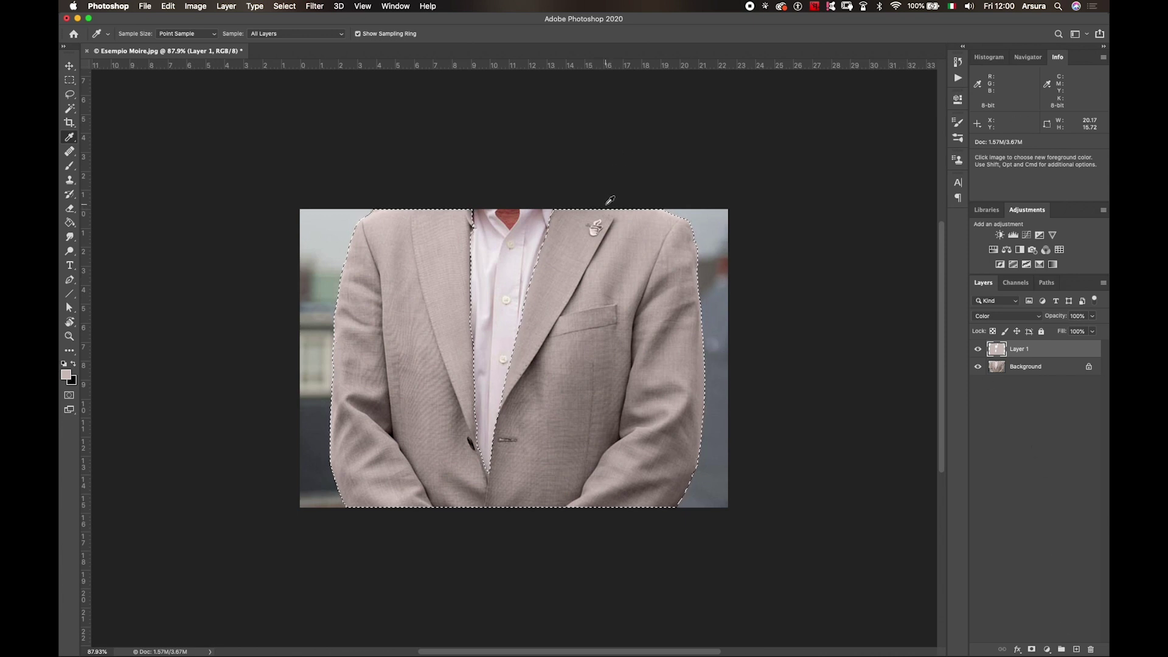
- Add a jacket-shaped layer mask to Layer 1 and zoom in on the lapel pin
left_click(1032, 648)
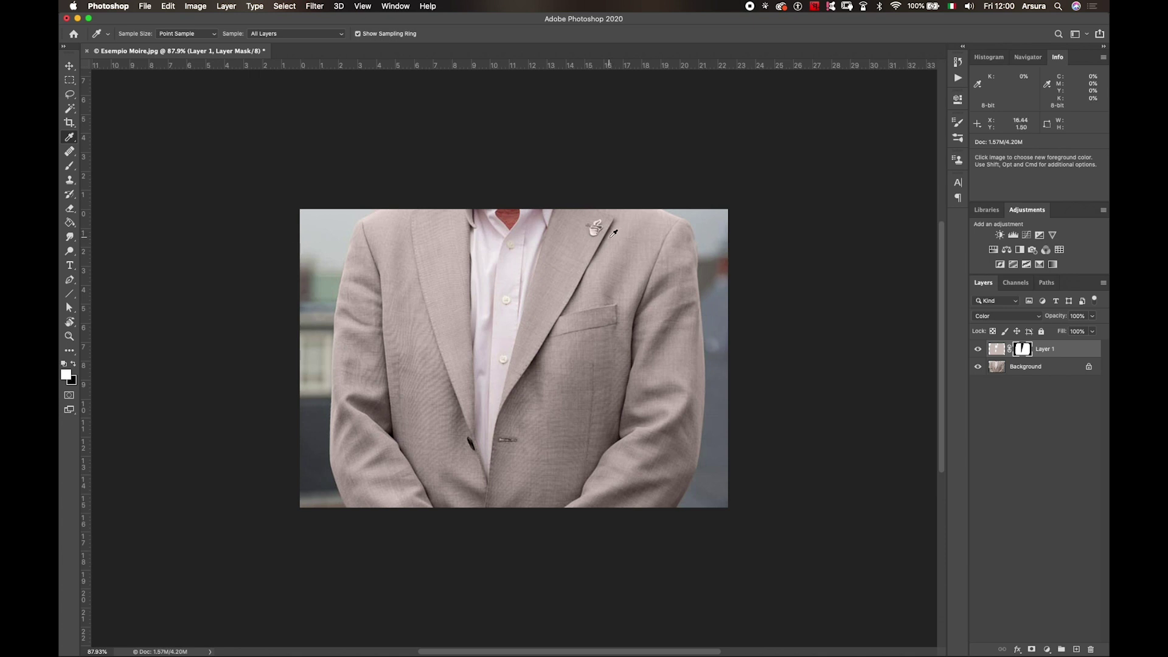
key("z")
left_click_drag(607, 221, 613, 246)
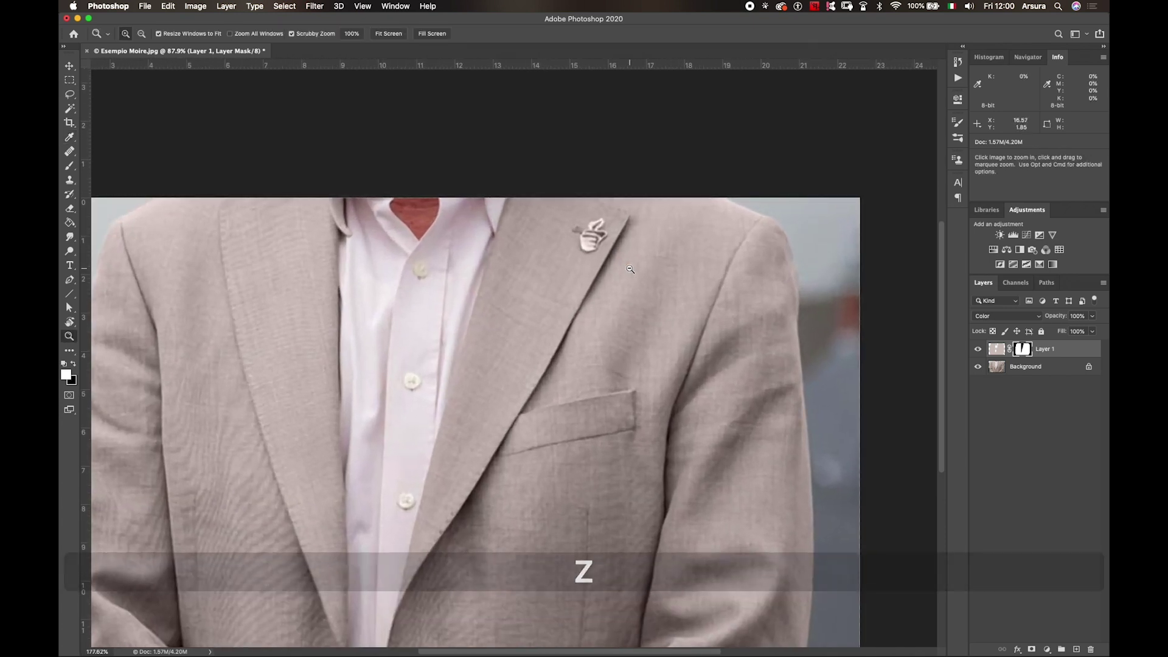
- Set up a 14 px Brush with black as the painting colour for the mask
key("b")
left_click_drag(600, 236, 590, 235)
key("x")
key("o")
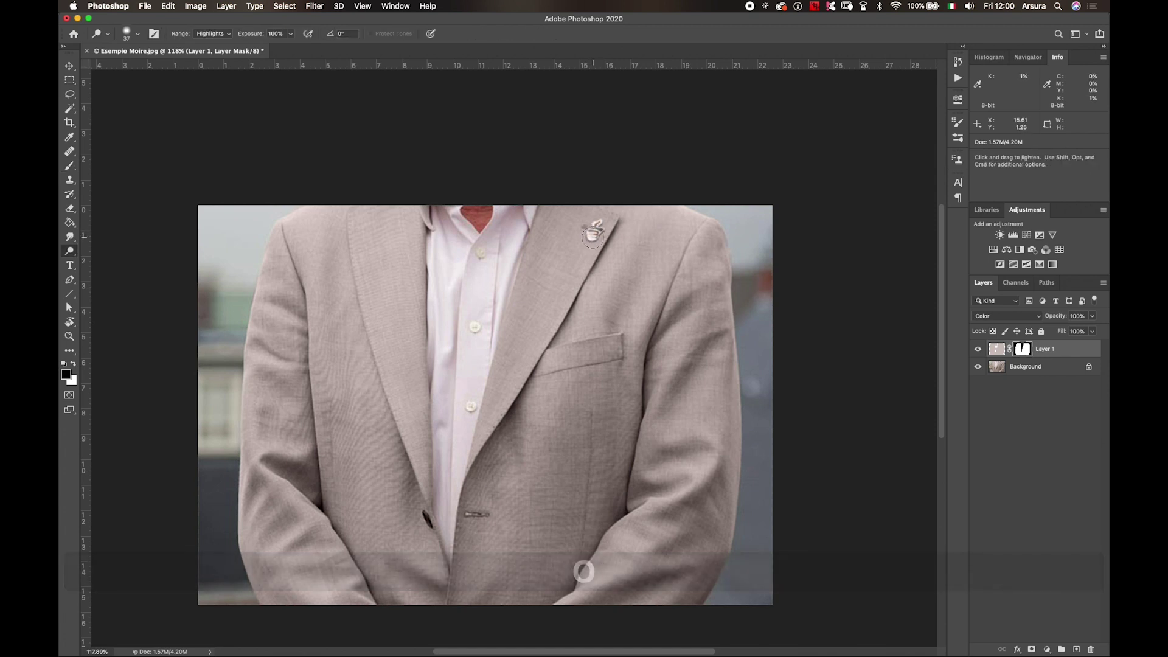
key("b")
key("0")
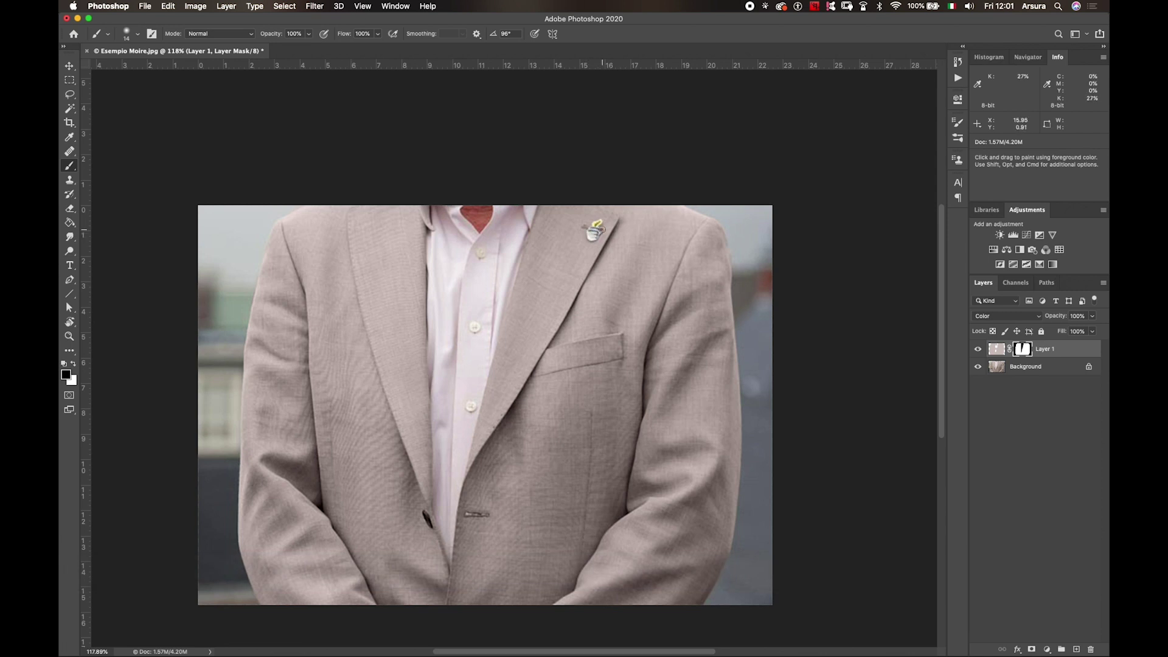
- Sample the jacket colour from the Background photo with the Eyedropper, then return to Layer 1
left_click(980, 349)
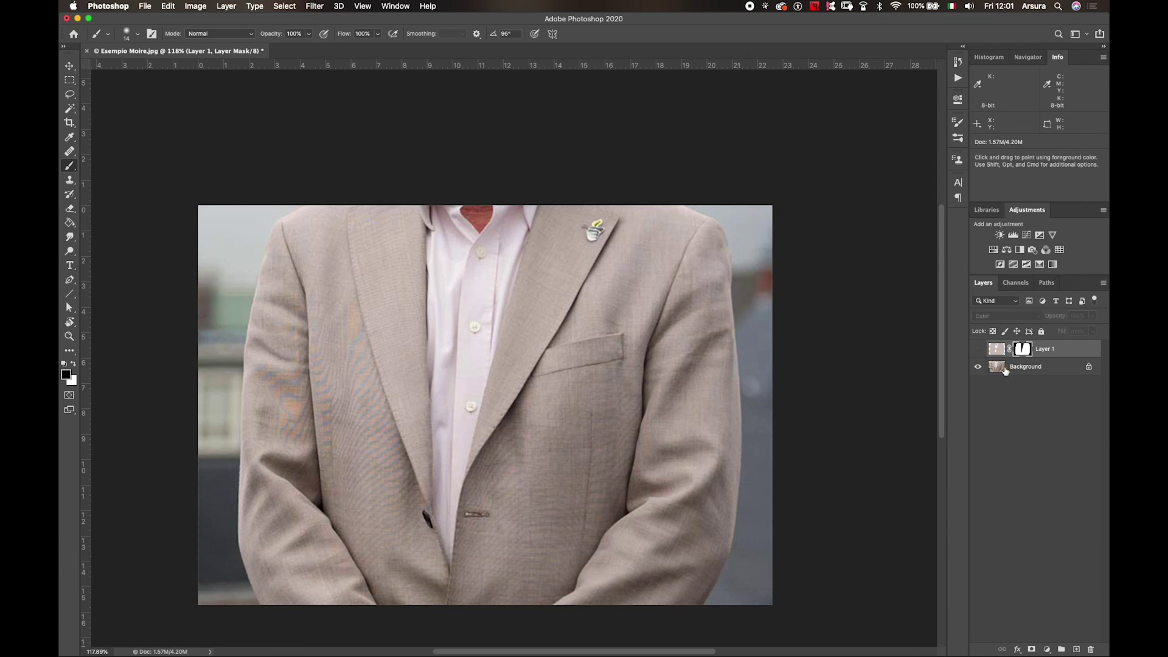
left_click(1002, 368)
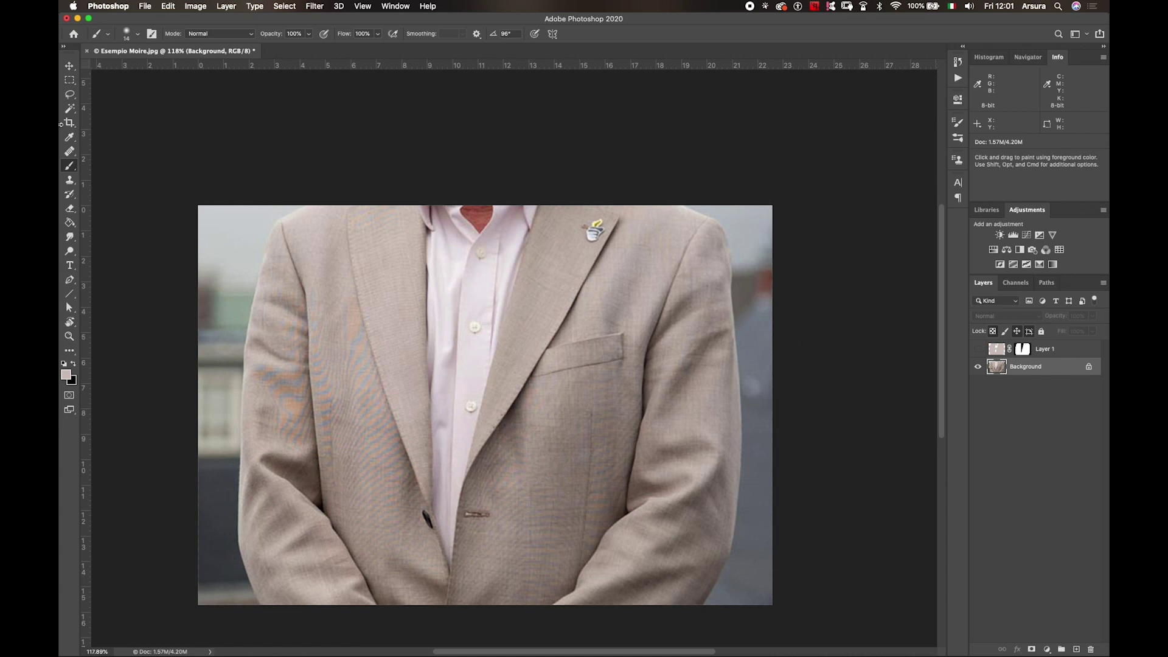
left_click(69, 137)
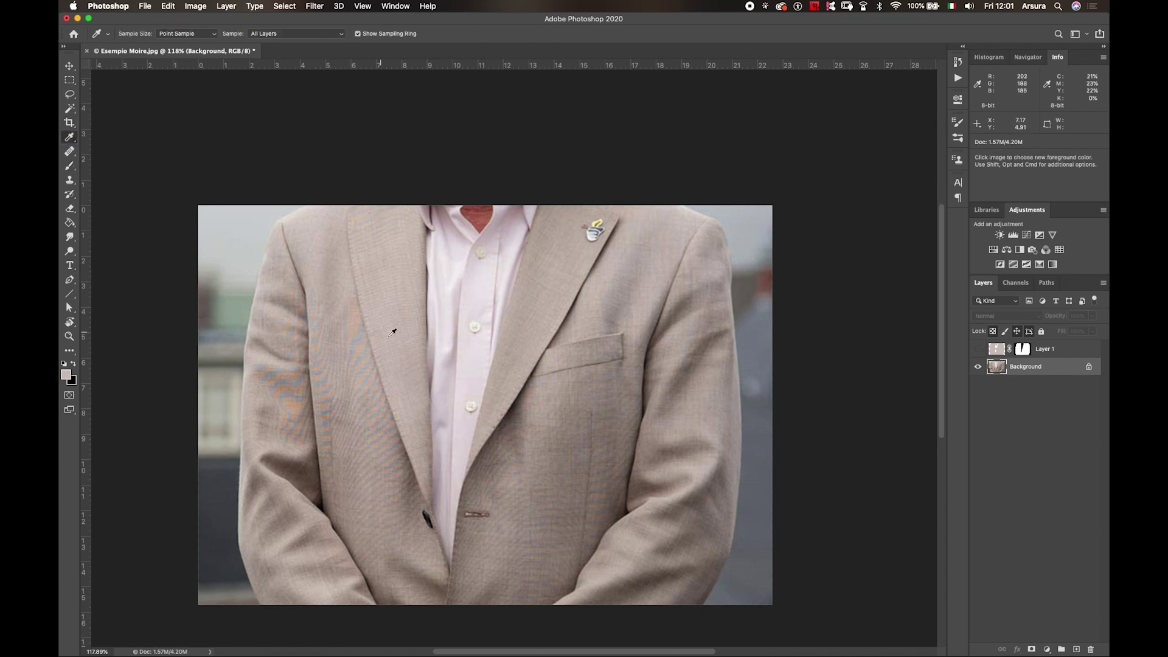
left_click(503, 355)
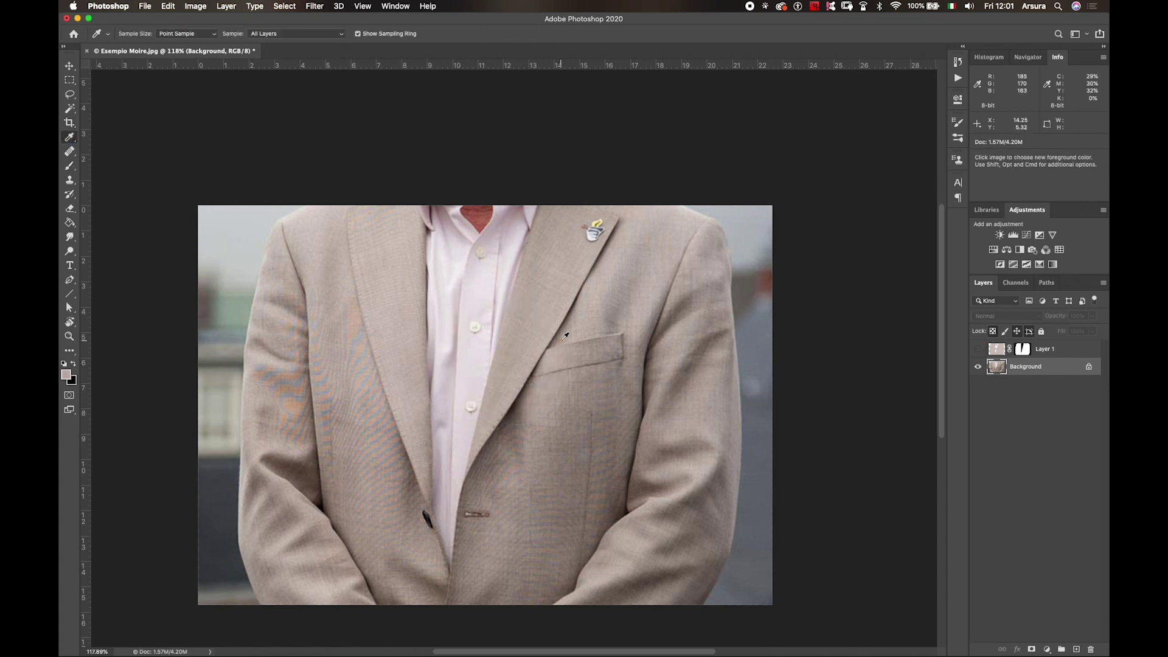
left_click(1001, 351)
key("g")
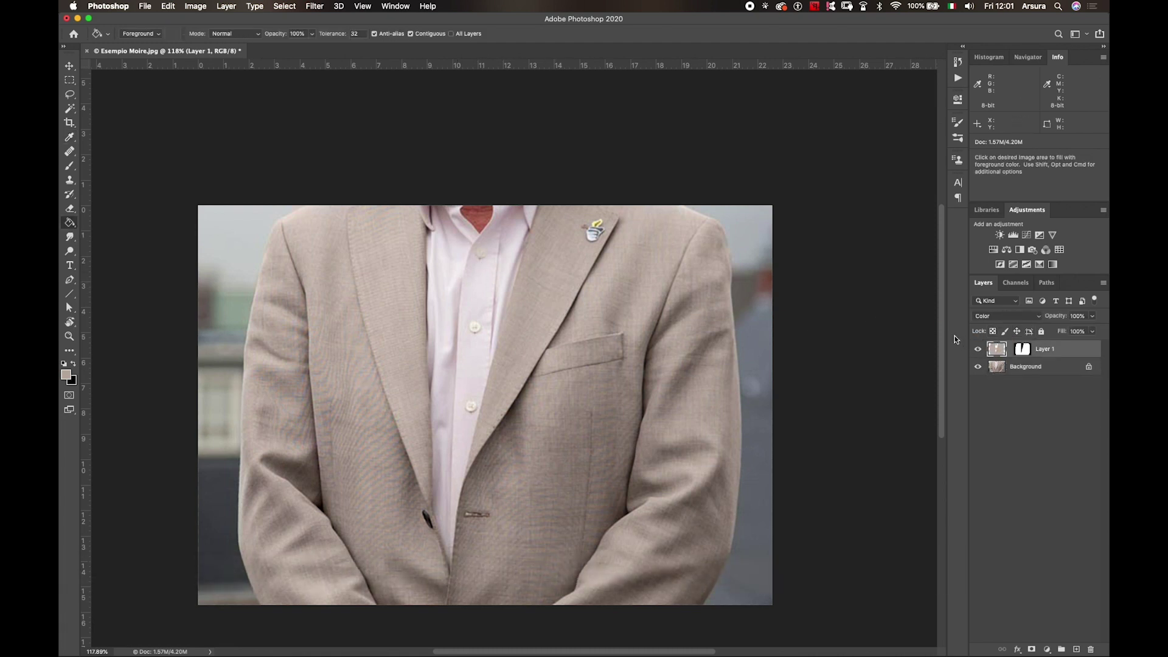
left_click(978, 349)
- Resample a jacket colour from Background, return to Layer 1, and zoom out to compare
left_click(978, 350)
left_click(1013, 373)
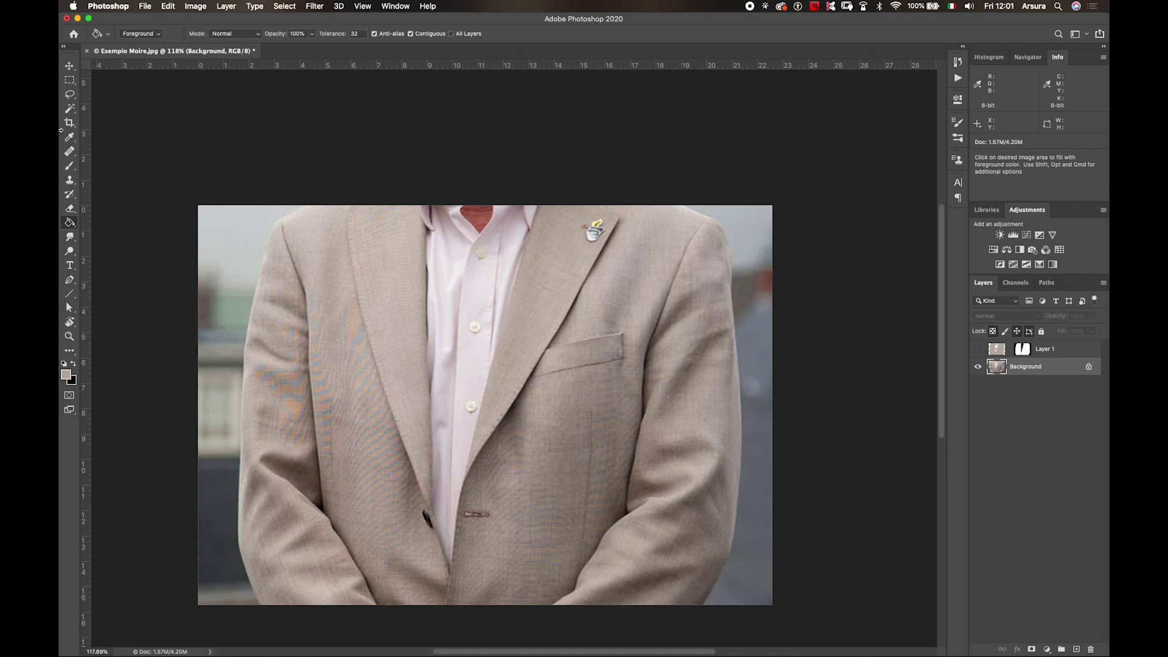
left_click(71, 140)
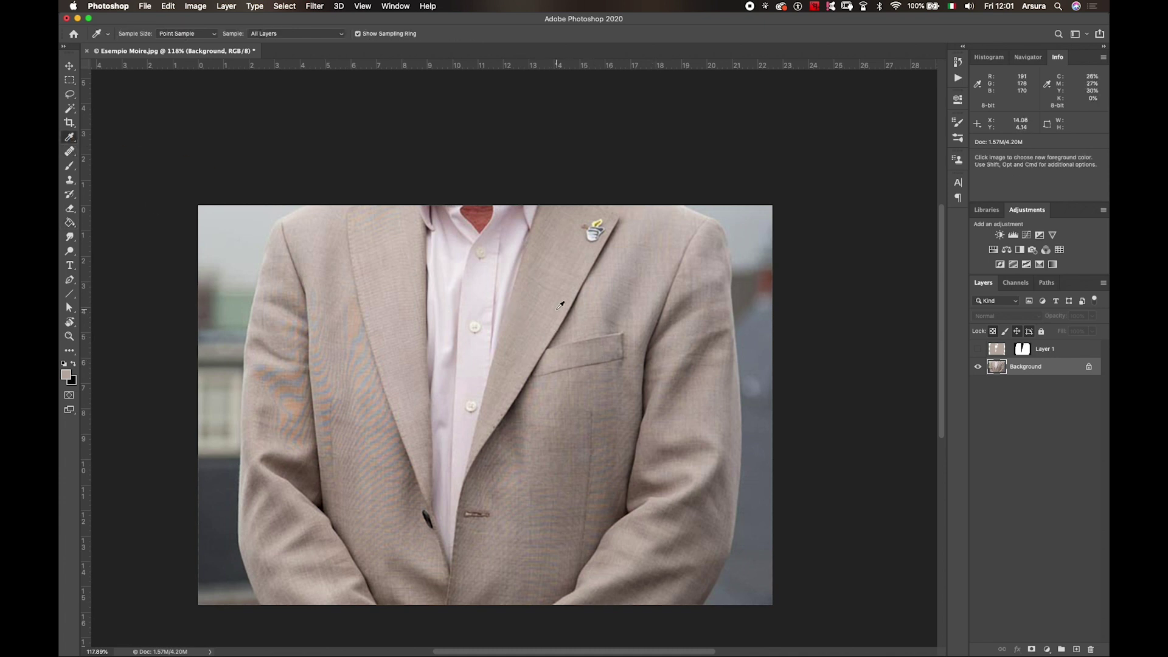
left_click(999, 349)
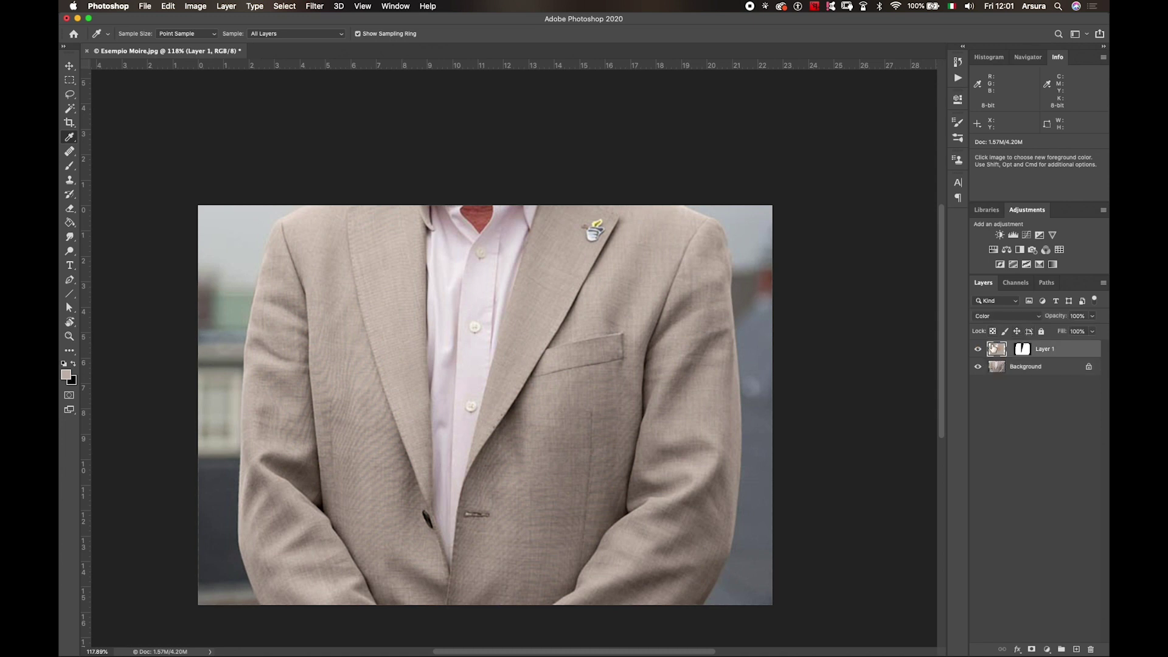
key("g")
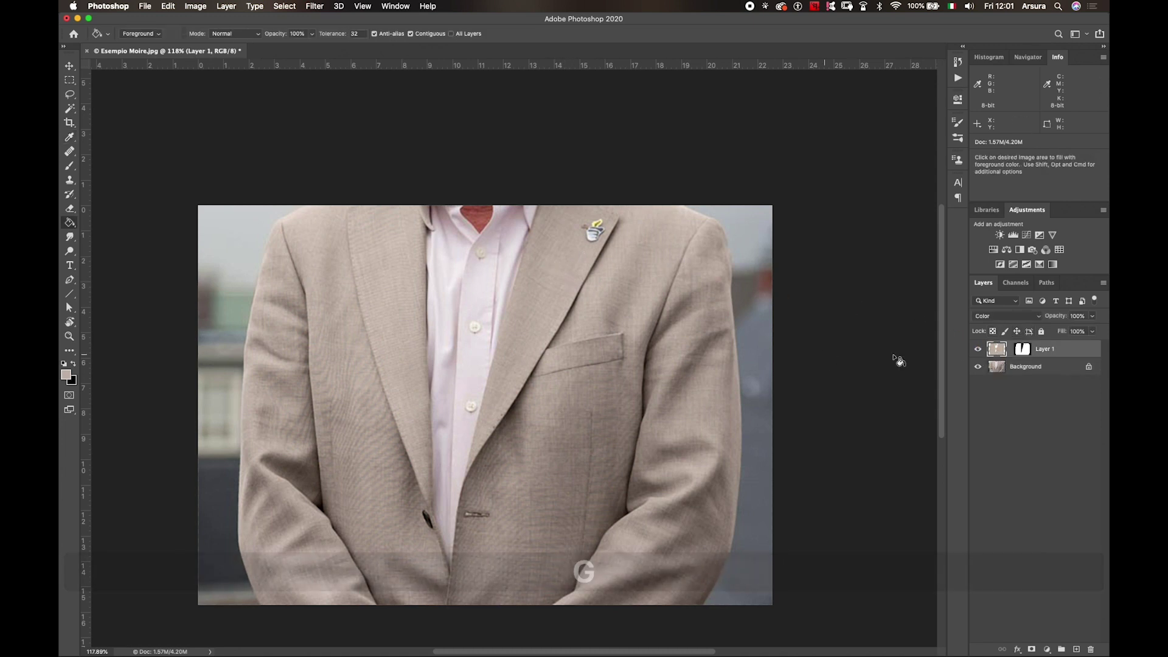
key("z")
scroll(622, 389, "down", 3)
left_click(978, 350)
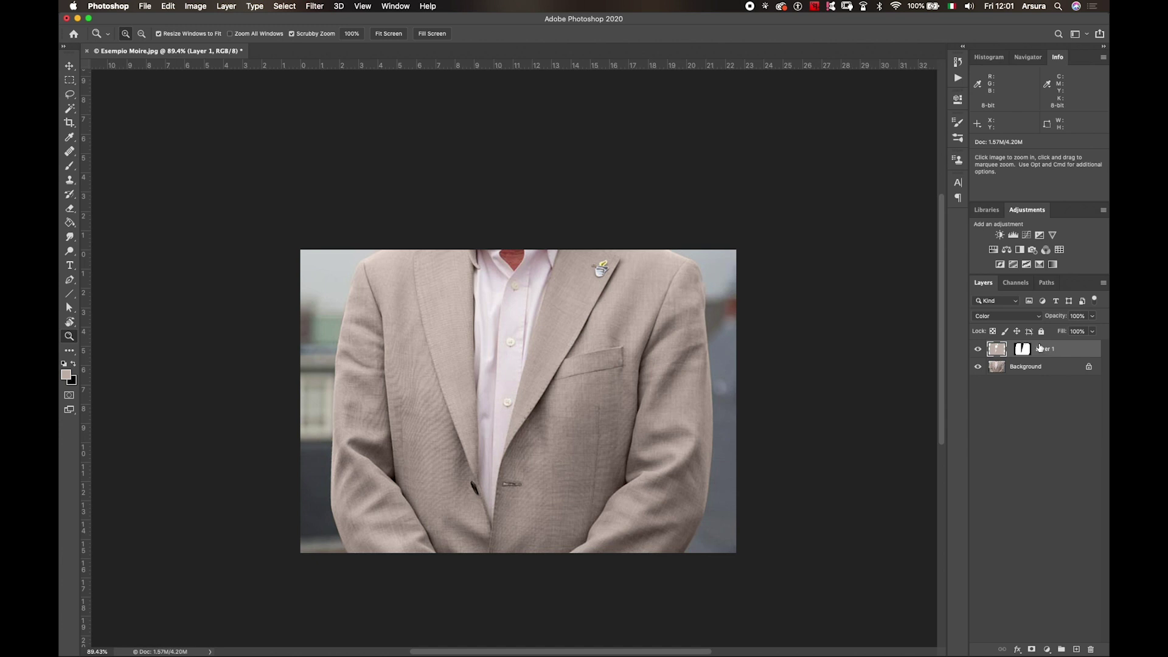
- Hide Layer 1 and Cmd-click its mask thumbnail to reload the jacket selection
left_click_drag(737, 453, 706, 387)
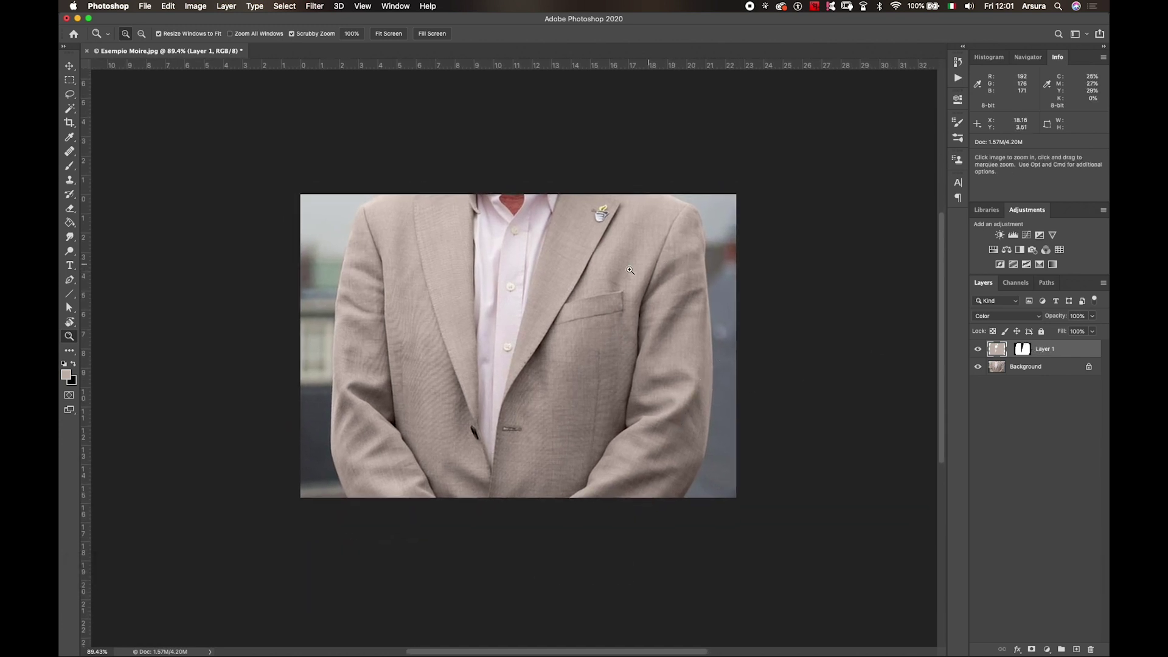
left_click(978, 349)
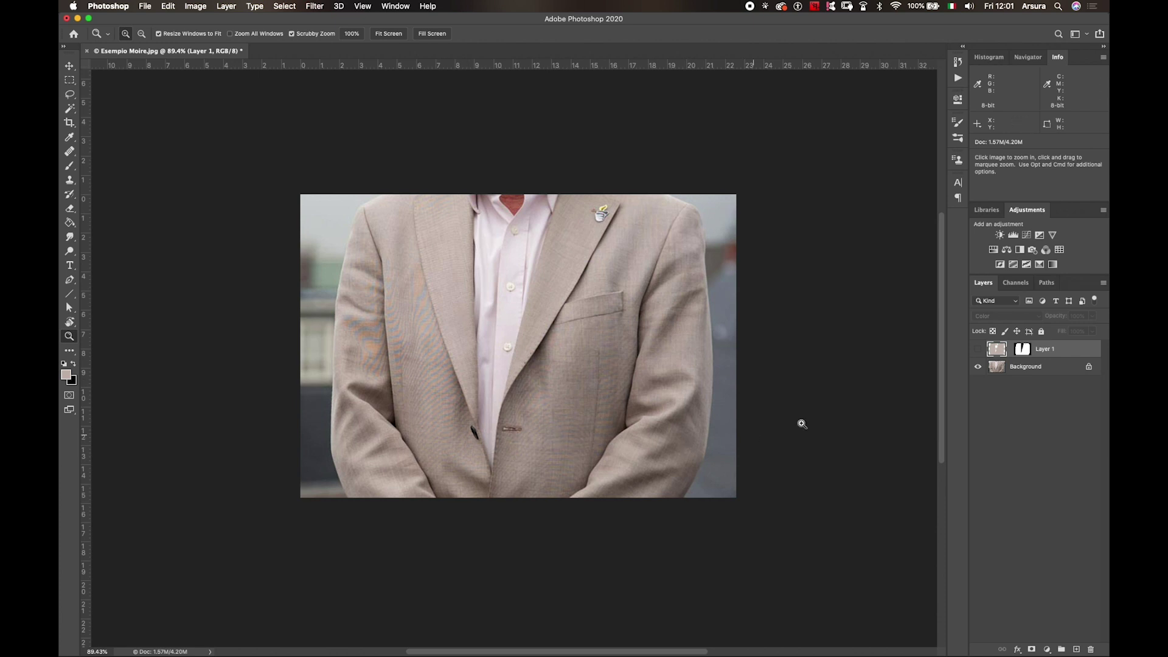
key("super")
key("super+v")
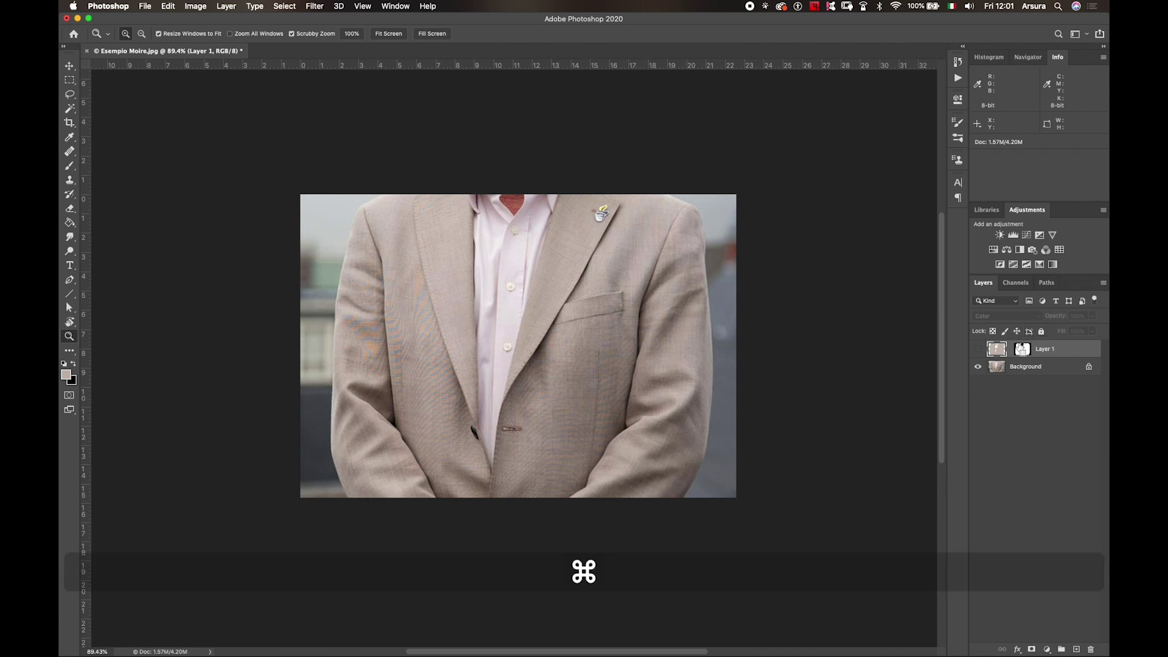
left_click(1026, 355, "super")
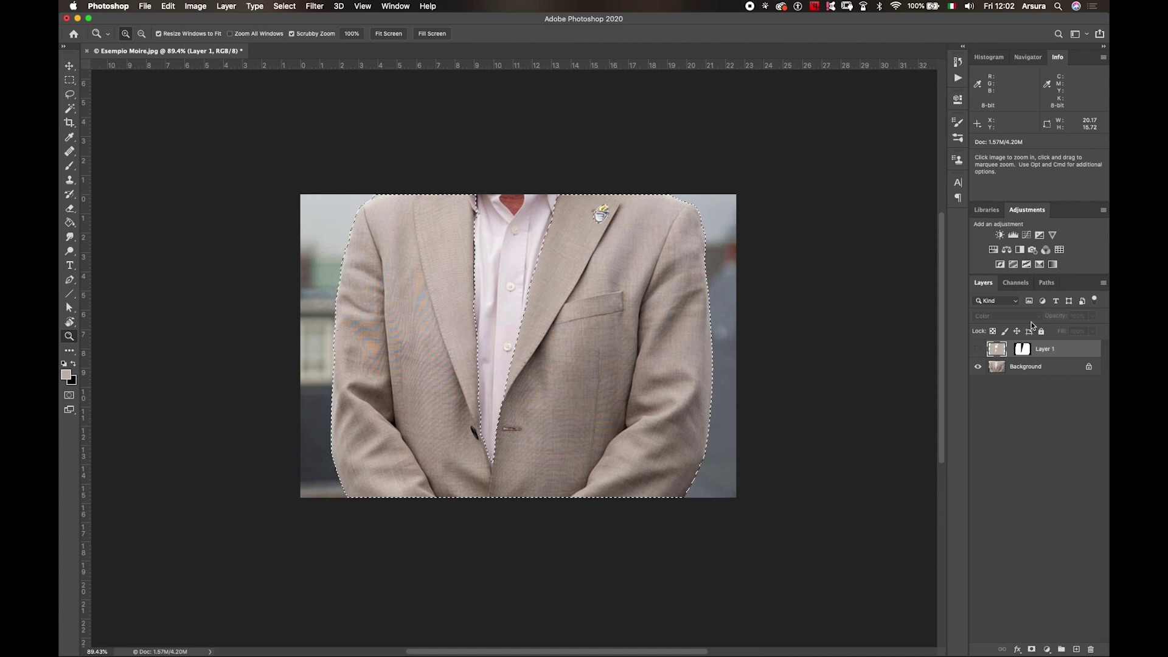
- Add a new Layer 2 above Background and set it to Color blend mode
left_click(1049, 369)
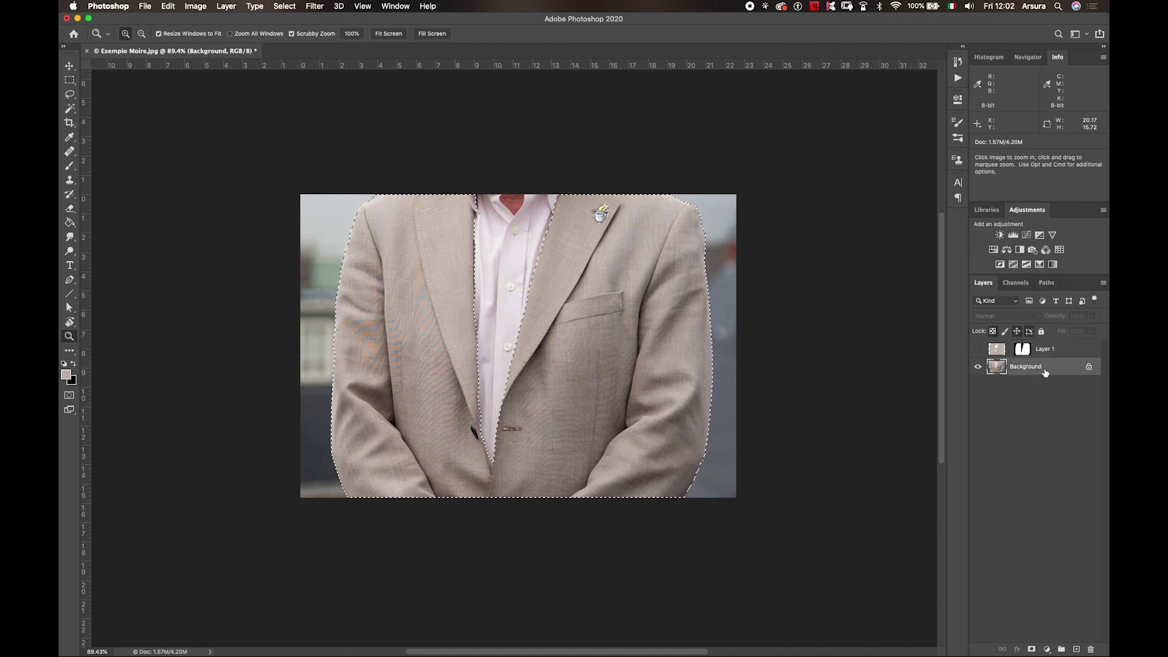
left_click(1077, 649)
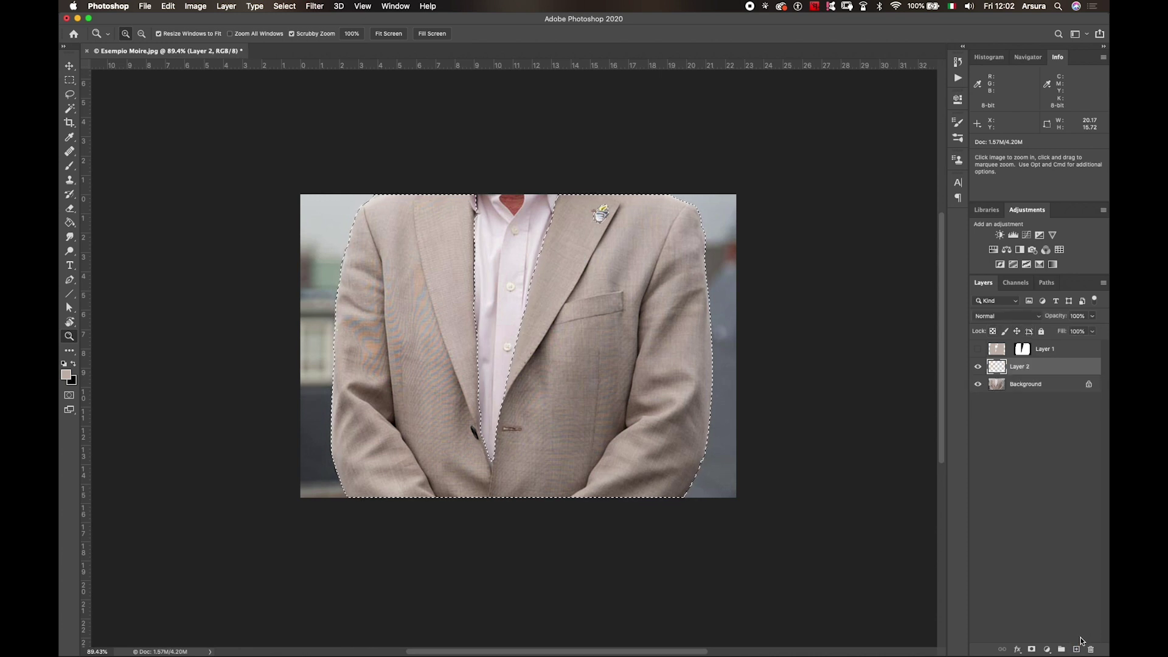
left_click(227, 7)
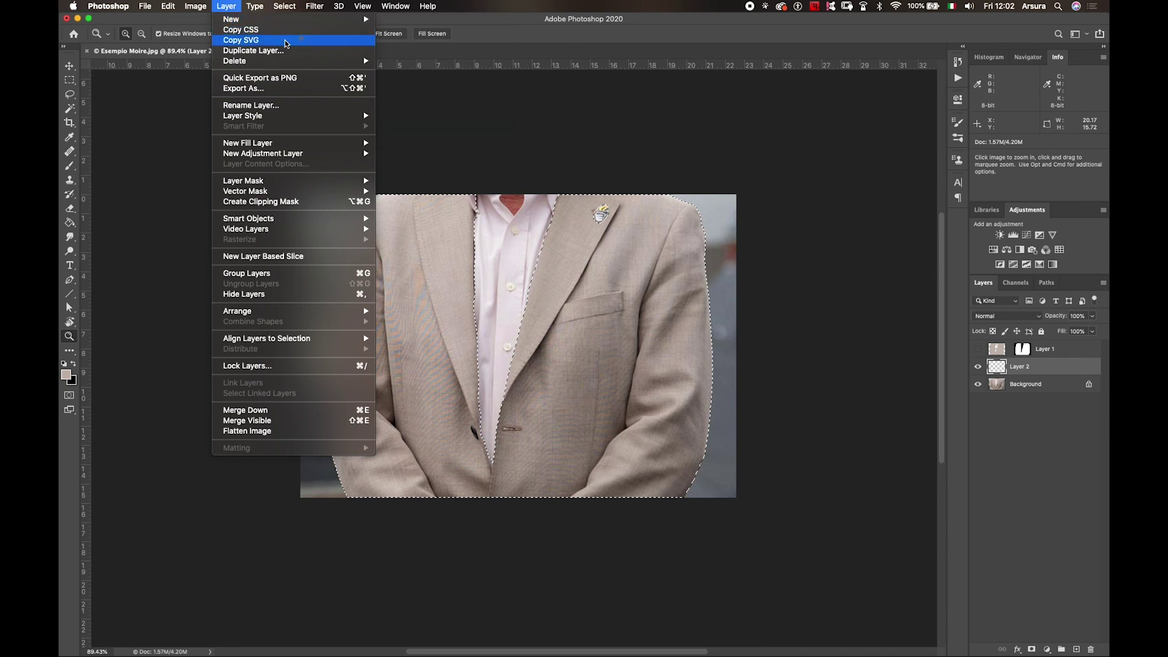
left_click(252, 547)
left_click(1013, 324)
left_click(1011, 316)
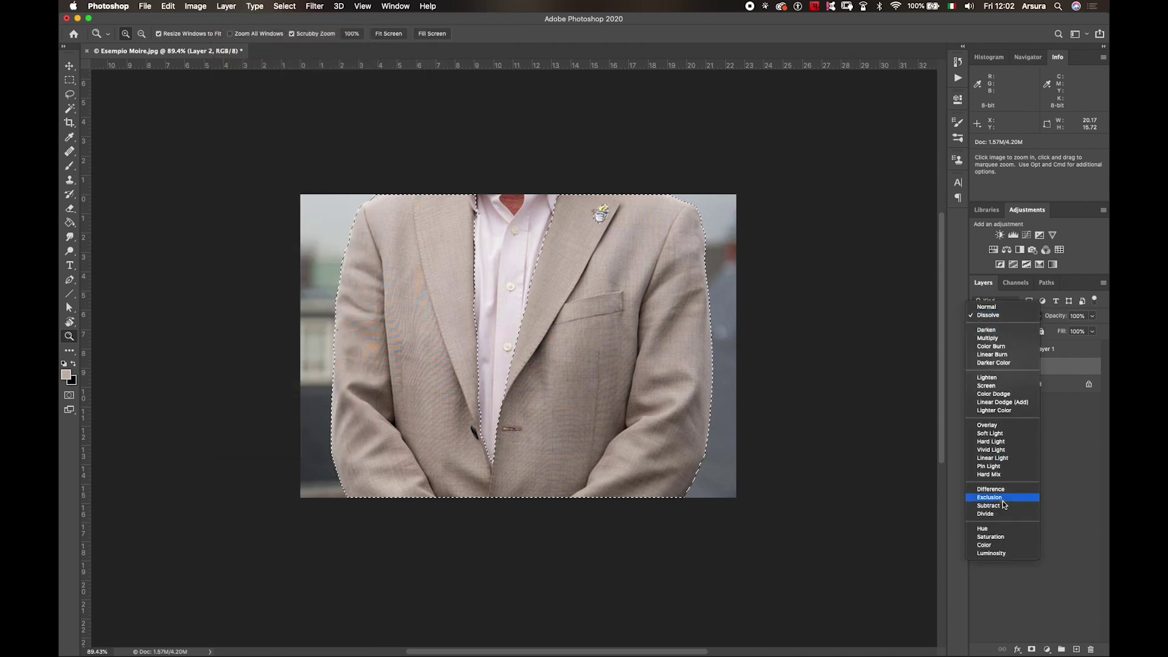
left_click(1003, 546)
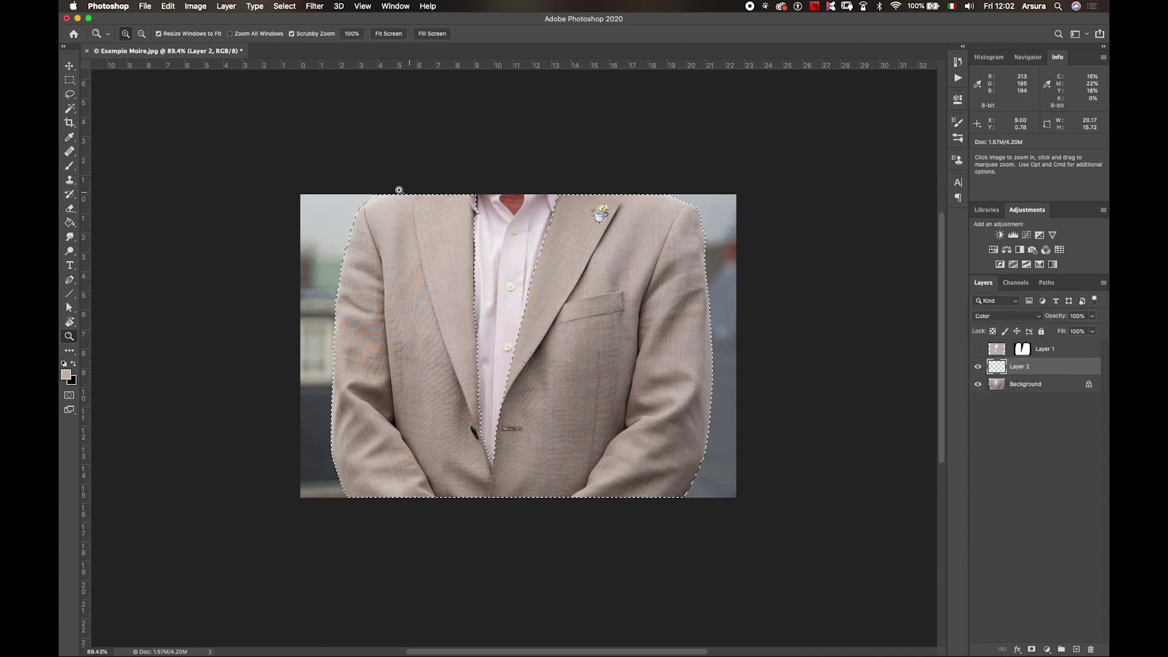
- Fill the jacket selection on Layer 2 with White, turning the jacket grey
left_click(169, 6)
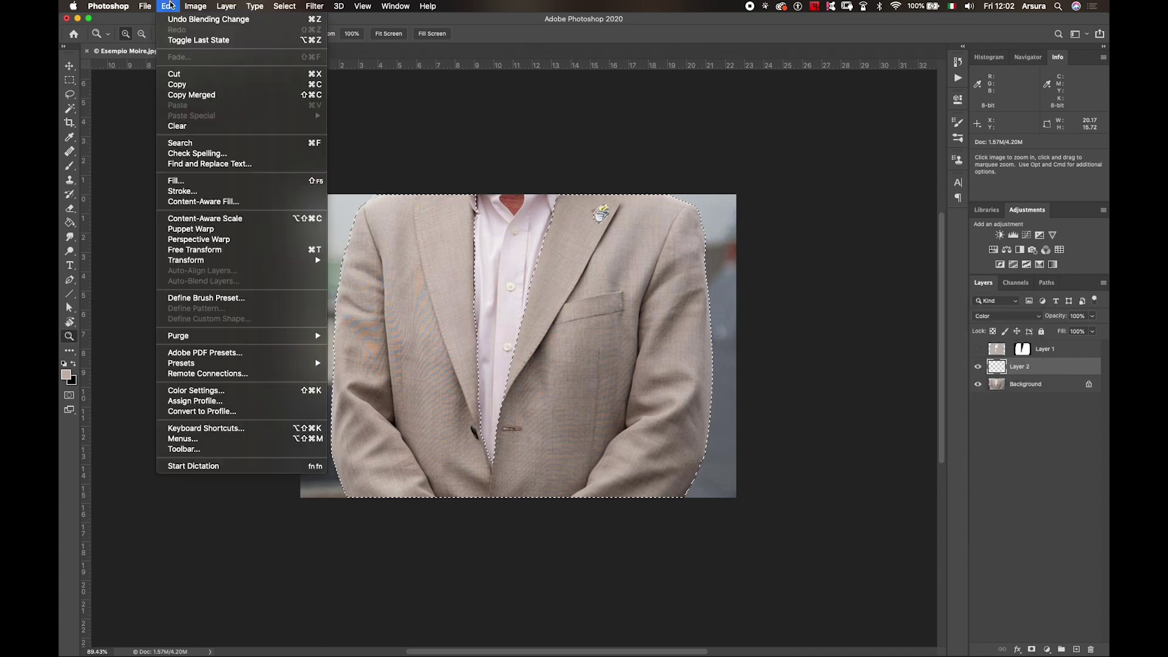
left_click(201, 182)
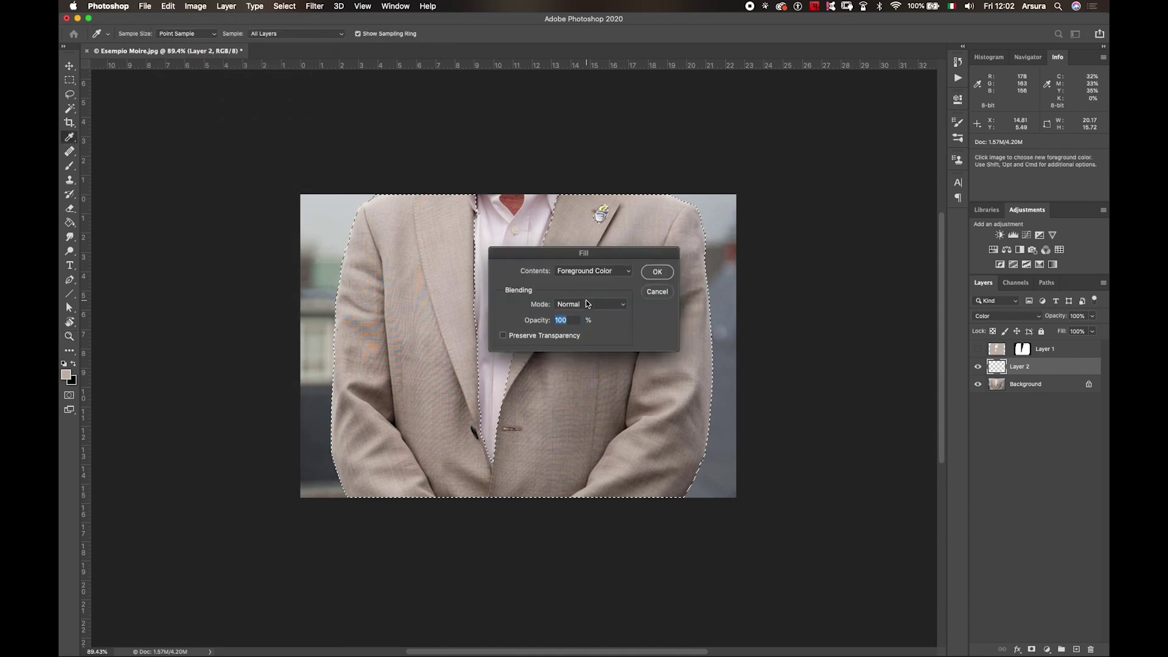
left_click(590, 271)
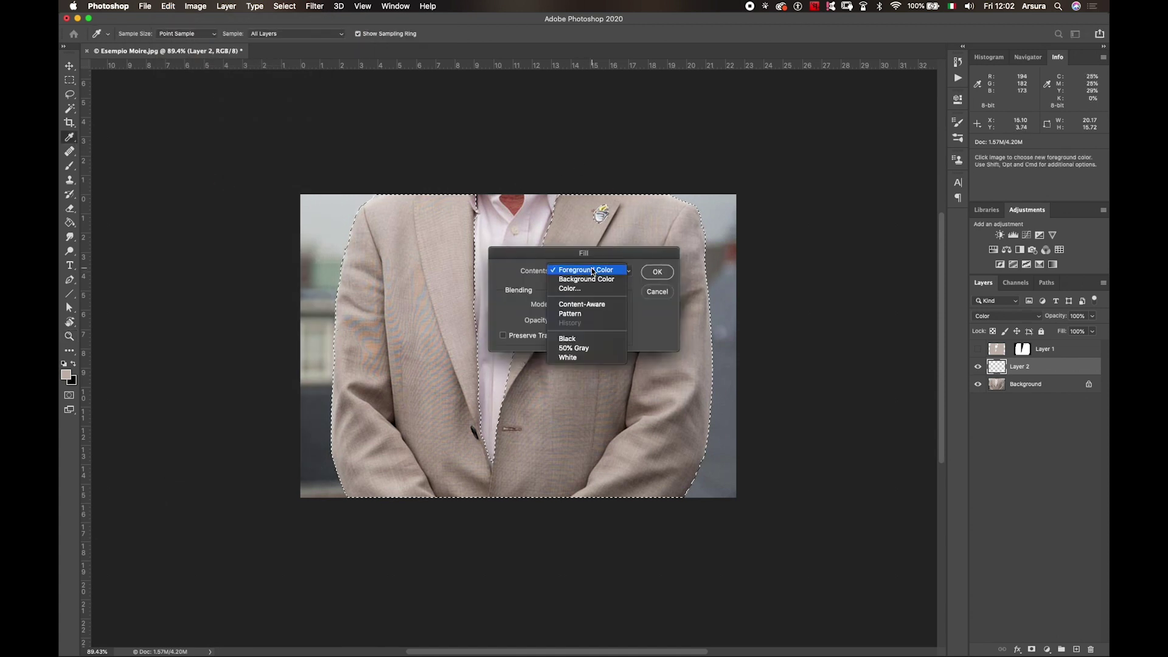
left_click(569, 357)
left_click(650, 274)
key("z")
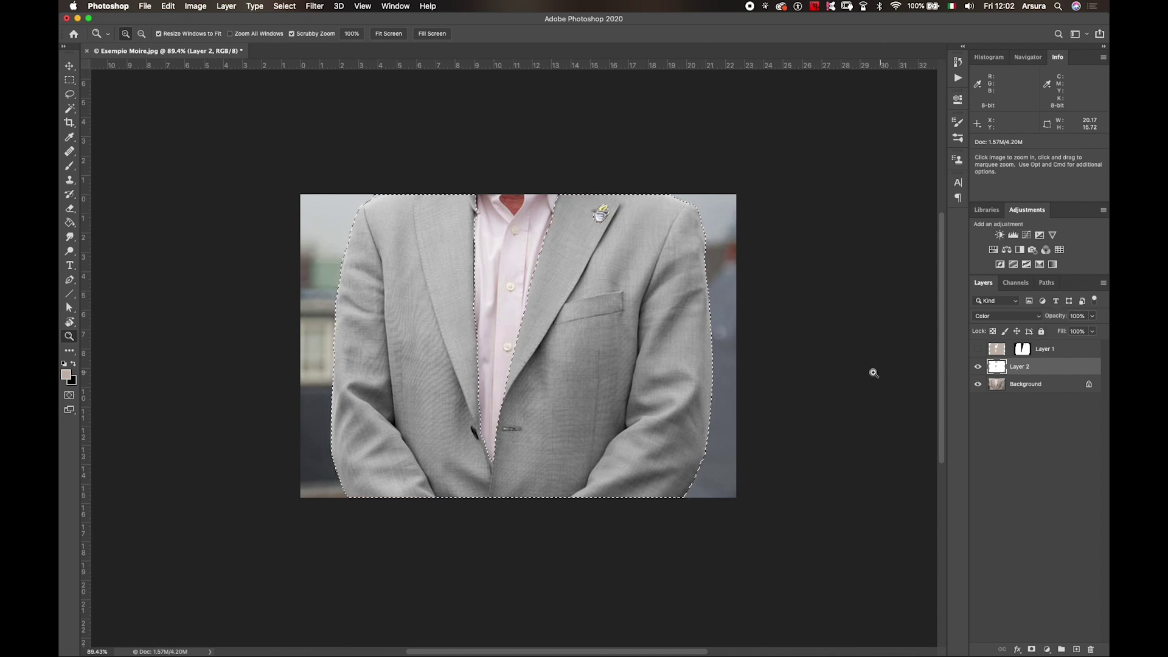
left_click(1026, 386)
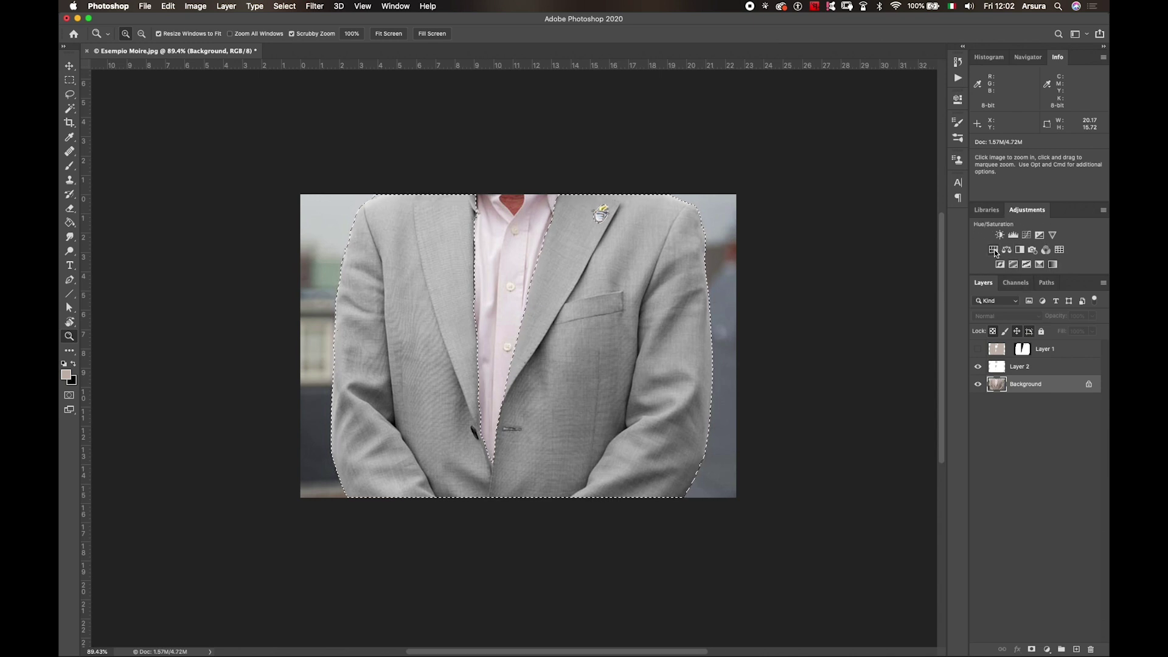
- Add a jacket-masked Hue/Saturation adjustment and drag its Hue slider to -38
left_click(994, 250)
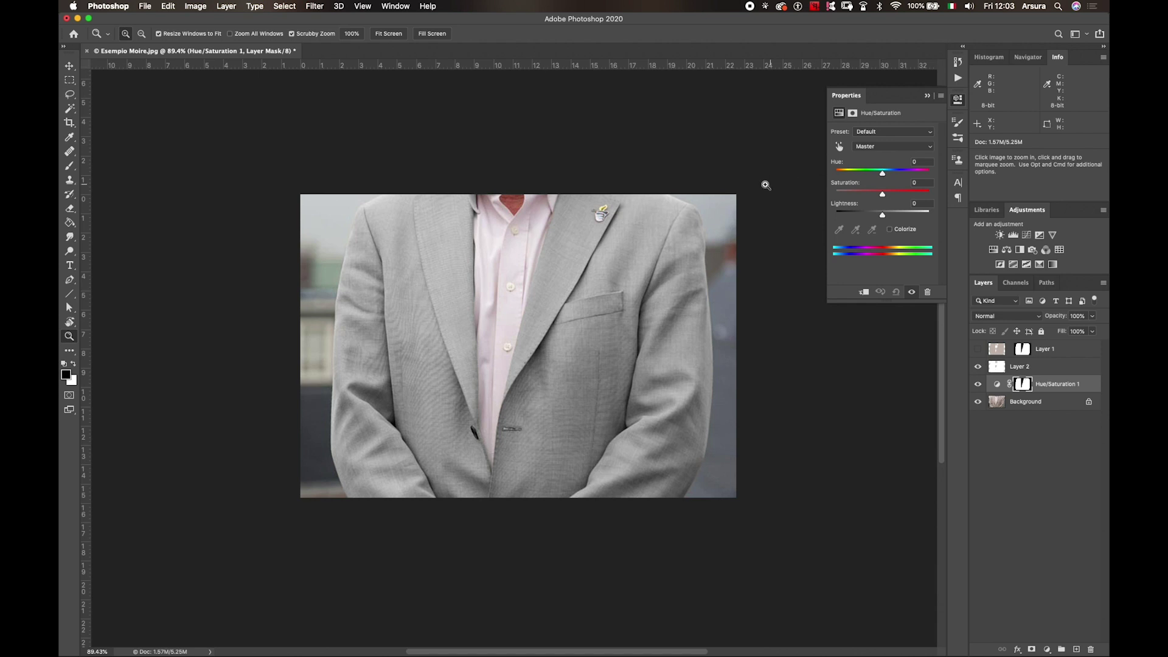
left_click_drag(438, 351, 469, 368)
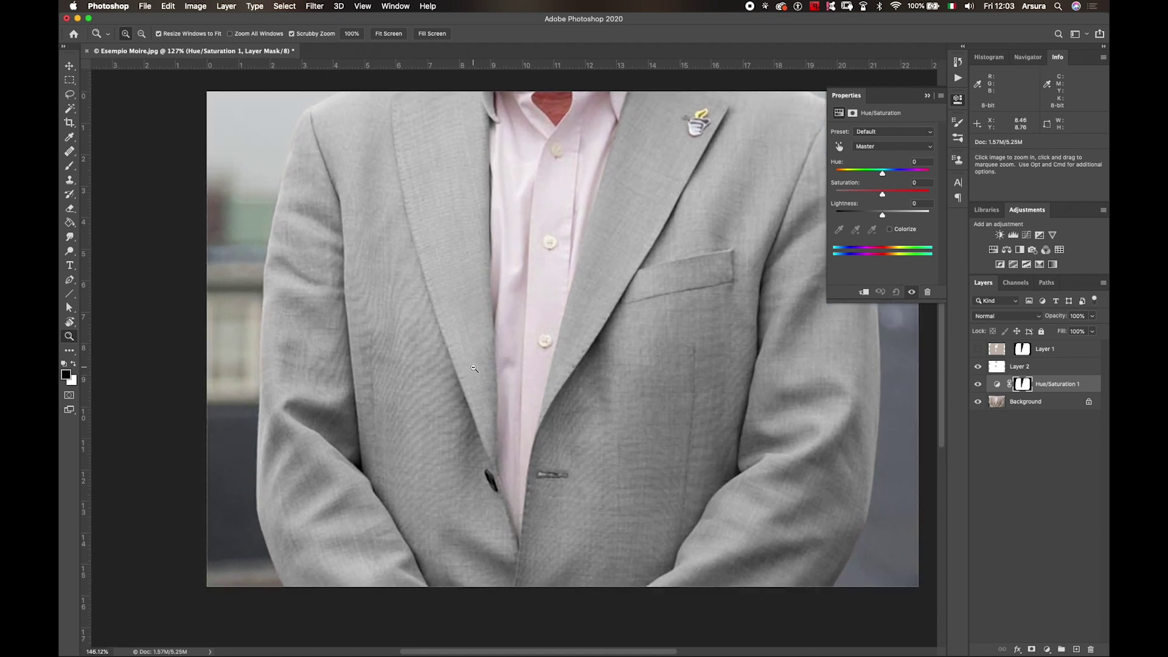
left_click_drag(460, 361, 456, 362)
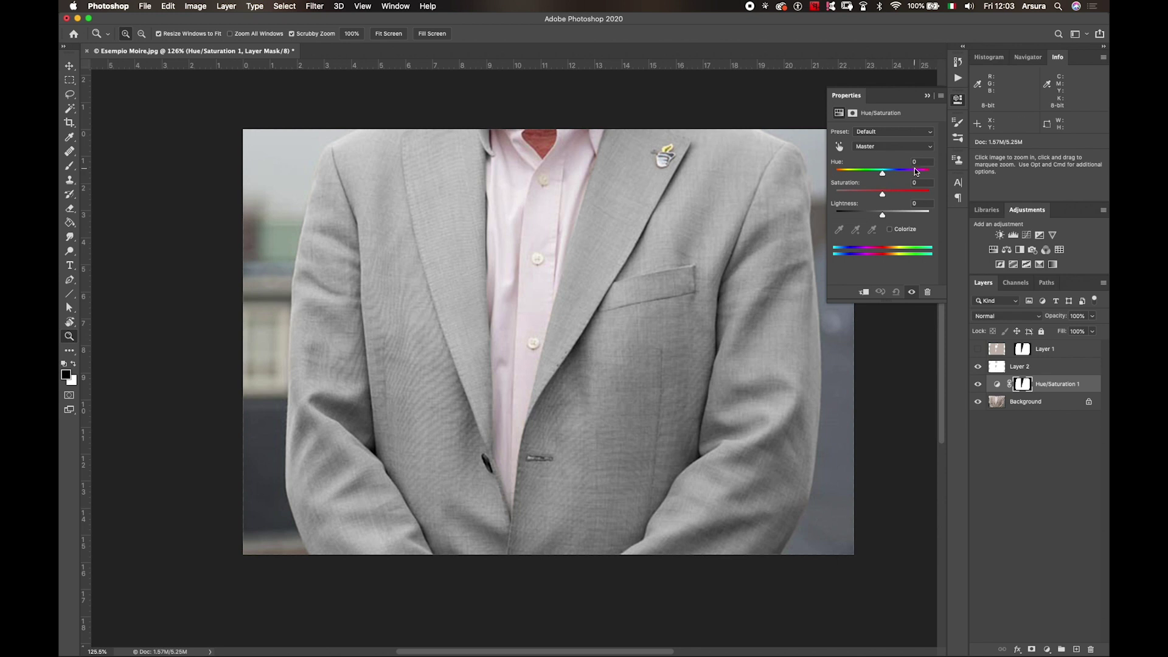
mouse_move(882, 173)
left_mouse_down()
mouse_move(811, 185)
mouse_move(944, 180)
mouse_move(835, 182)
mouse_move(939, 182)
mouse_move(837, 189)
mouse_move(882, 191)
mouse_move(866, 191)
left_mouse_up()
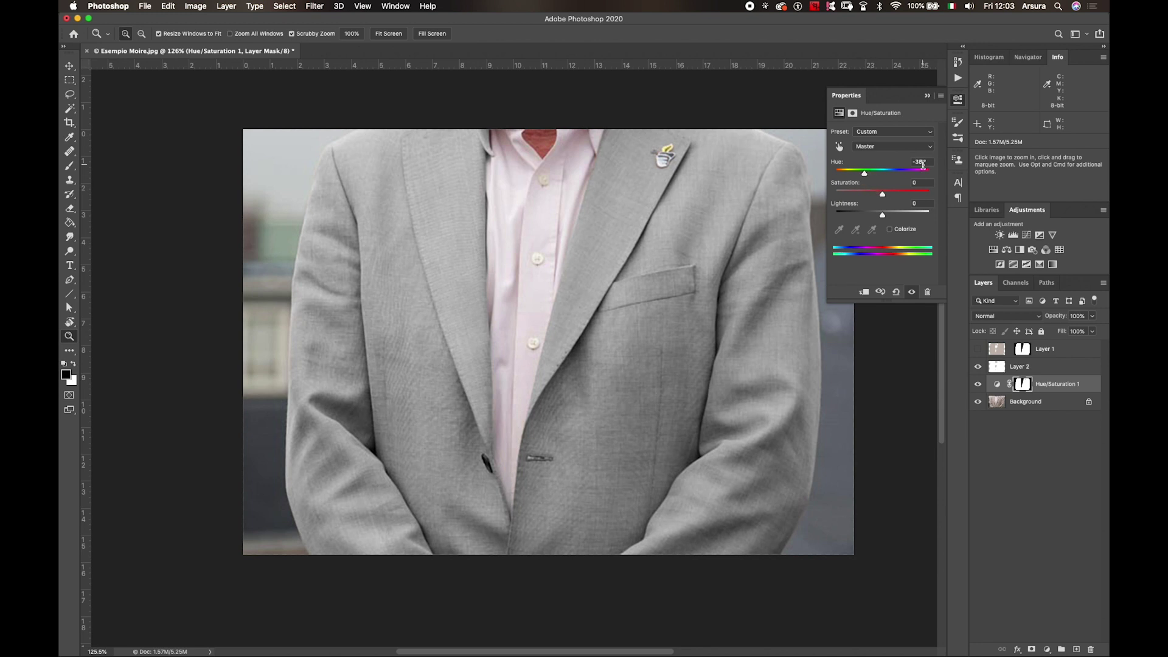
- Enter -40 as the Hue value and toggle the adjustment to compare
left_click(933, 161)
type("-40")
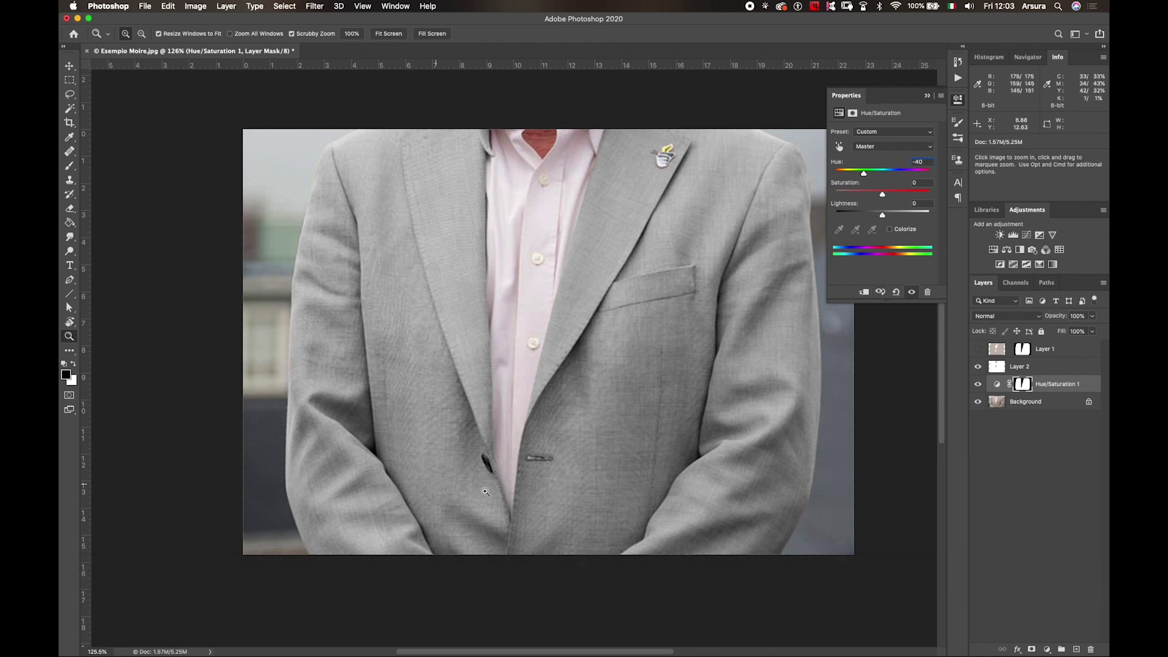
left_click(978, 385)
left_click(978, 385)
left_click(979, 392)
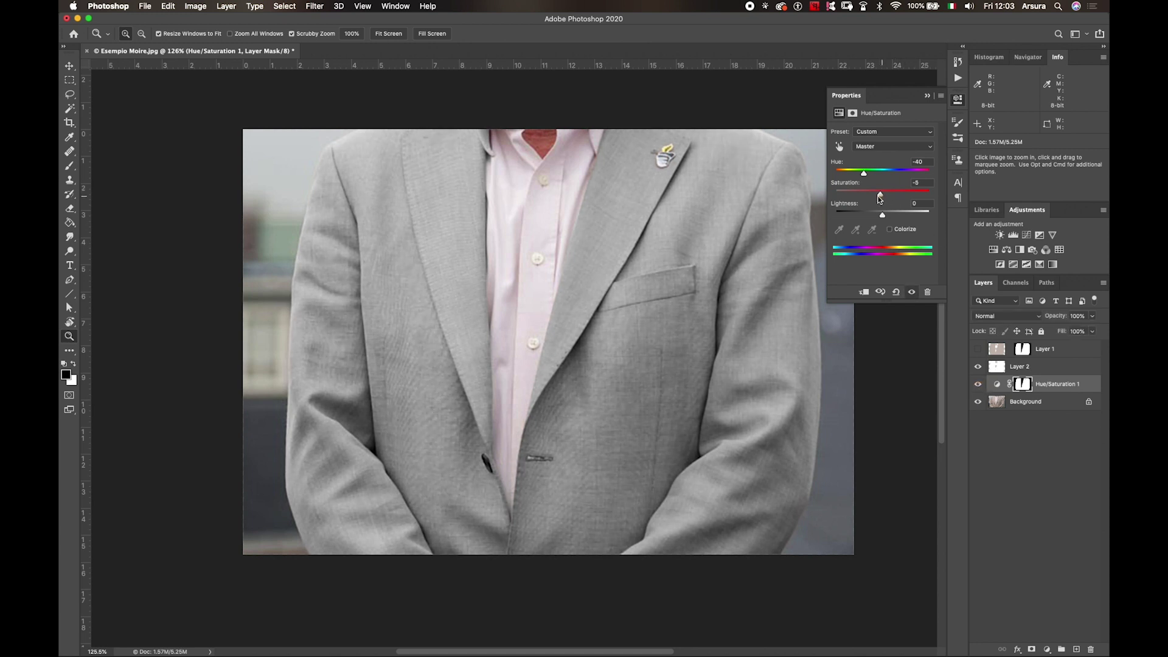
- Try lowering Saturation, return it to 0, and compare with the adjustment hidden
mouse_move(882, 193)
left_mouse_down()
mouse_move(836, 195)
mouse_move(945, 204)
mouse_move(883, 211)
left_mouse_up()
left_click_drag(881, 209, 882, 195)
left_click(979, 384)
left_click(978, 384)
left_click(978, 384)
left_click(978, 384)
mouse_move(600, 431)
left_mouse_down()
mouse_move(593, 414)
mouse_move(608, 405)
left_mouse_up()
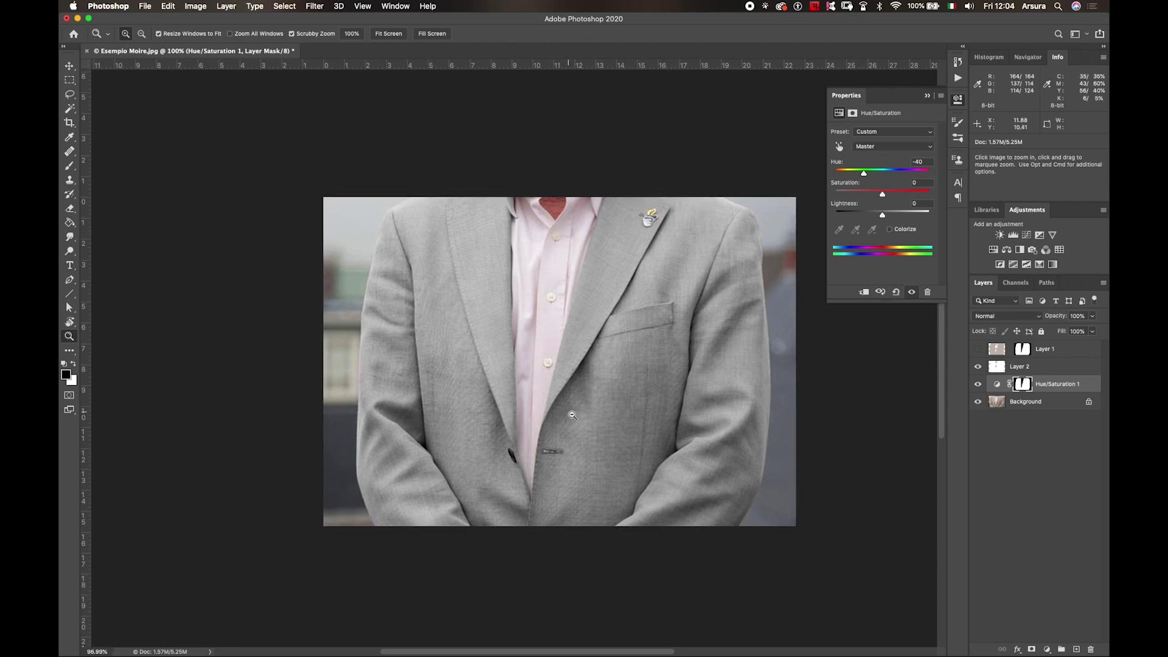
- Turn Layer 1 back on, briefly preview a single layer solo, and make Layer 1 active
left_click(979, 384)
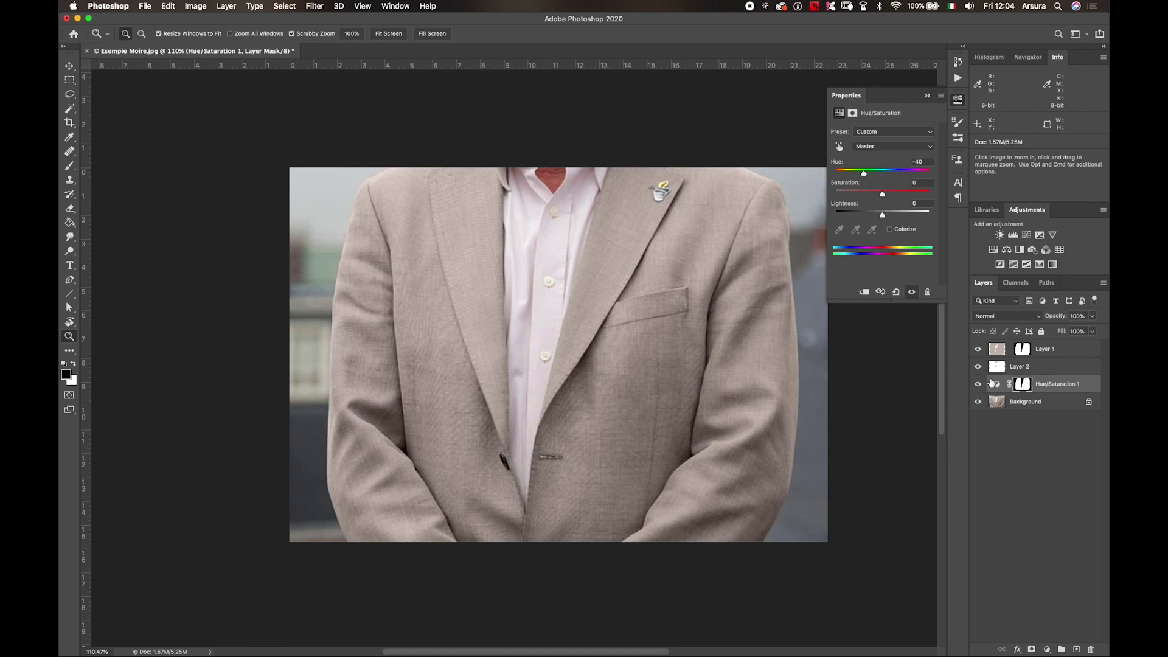
key("alt")
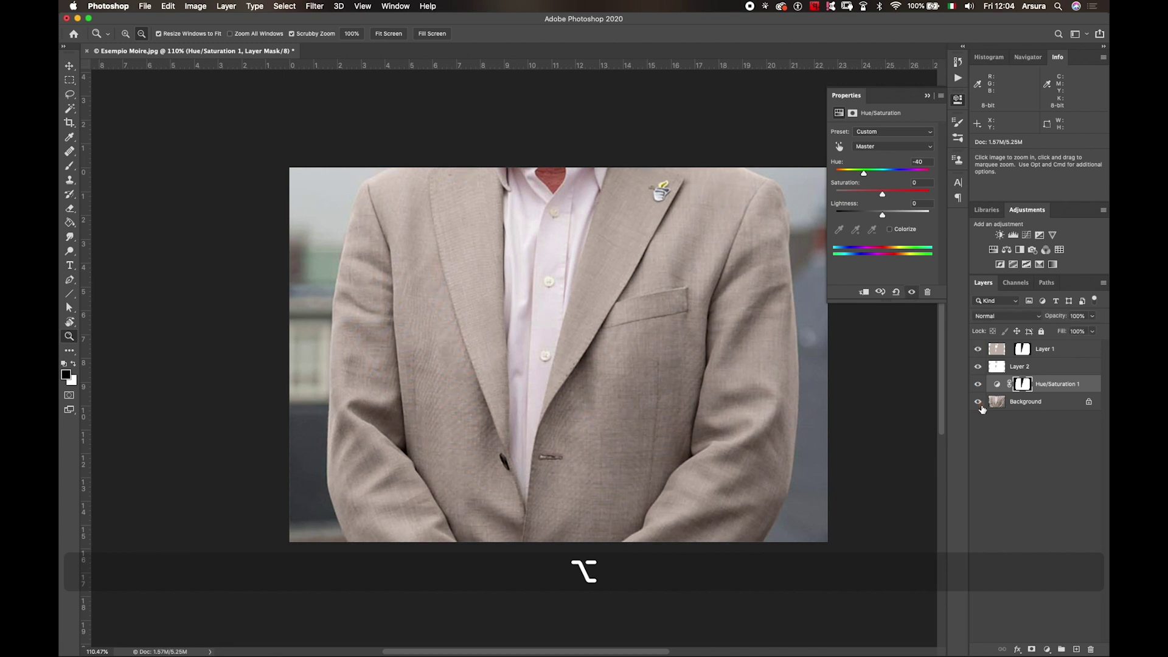
left_click(982, 405, "alt")
left_click(1049, 351)
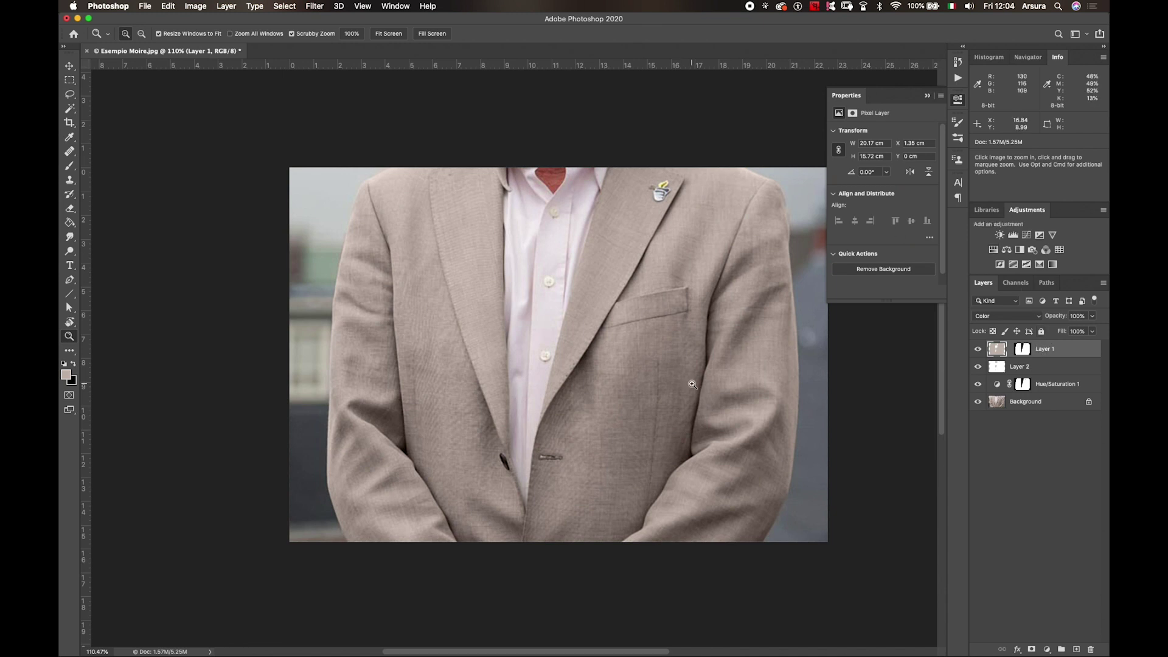
scroll(693, 377, "down", 1)
key("space")
left_click_drag(692, 369, 660, 356)
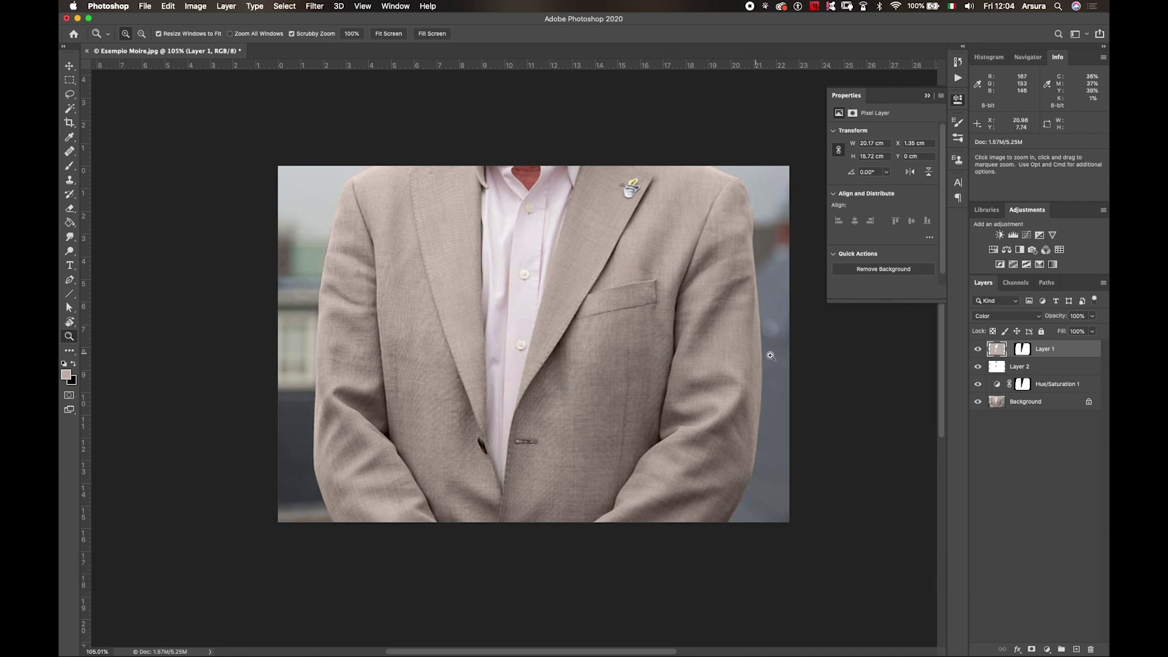
key("alt")
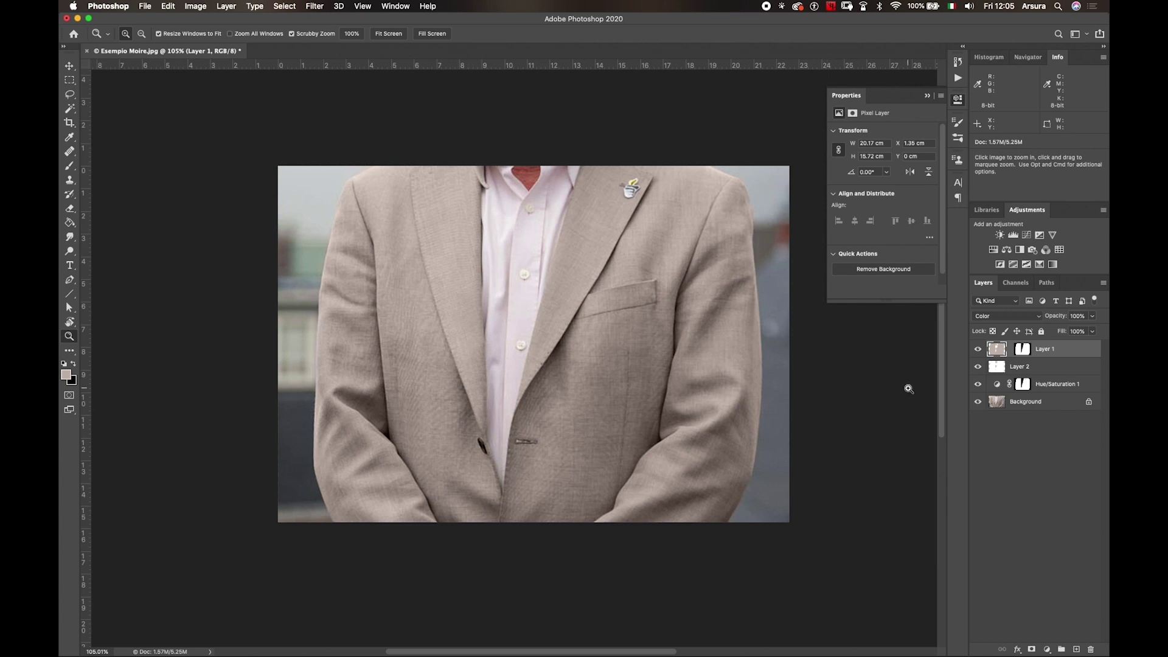
left_click_drag(874, 428, 866, 426)
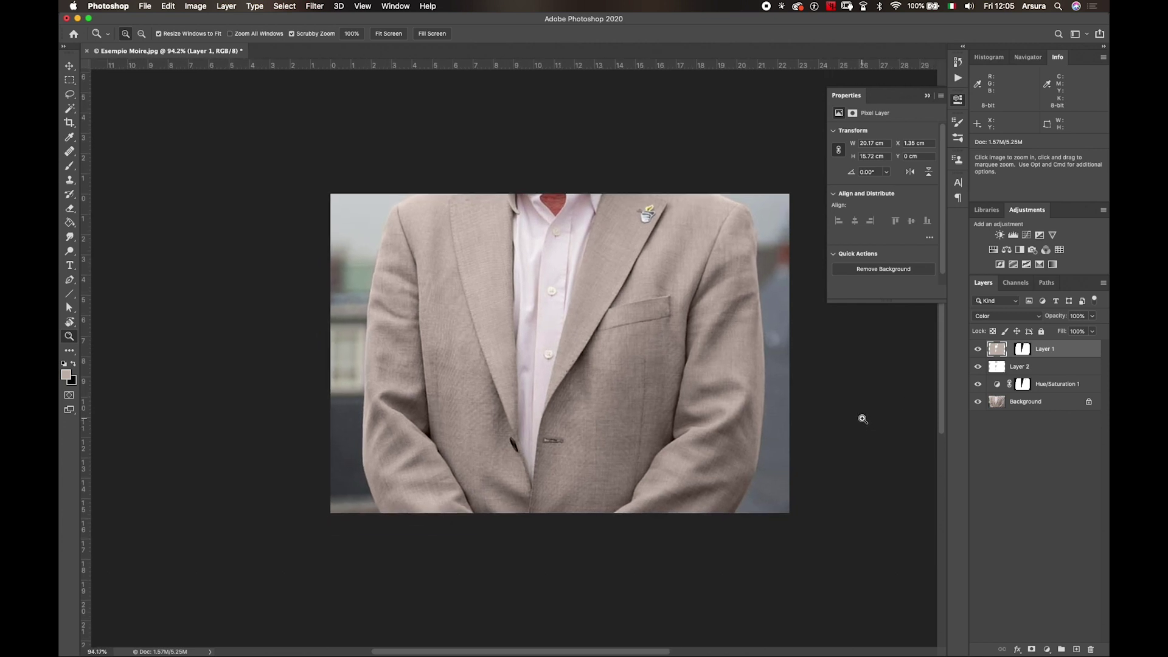
key("space")
left_click_drag(718, 409, 684, 396)
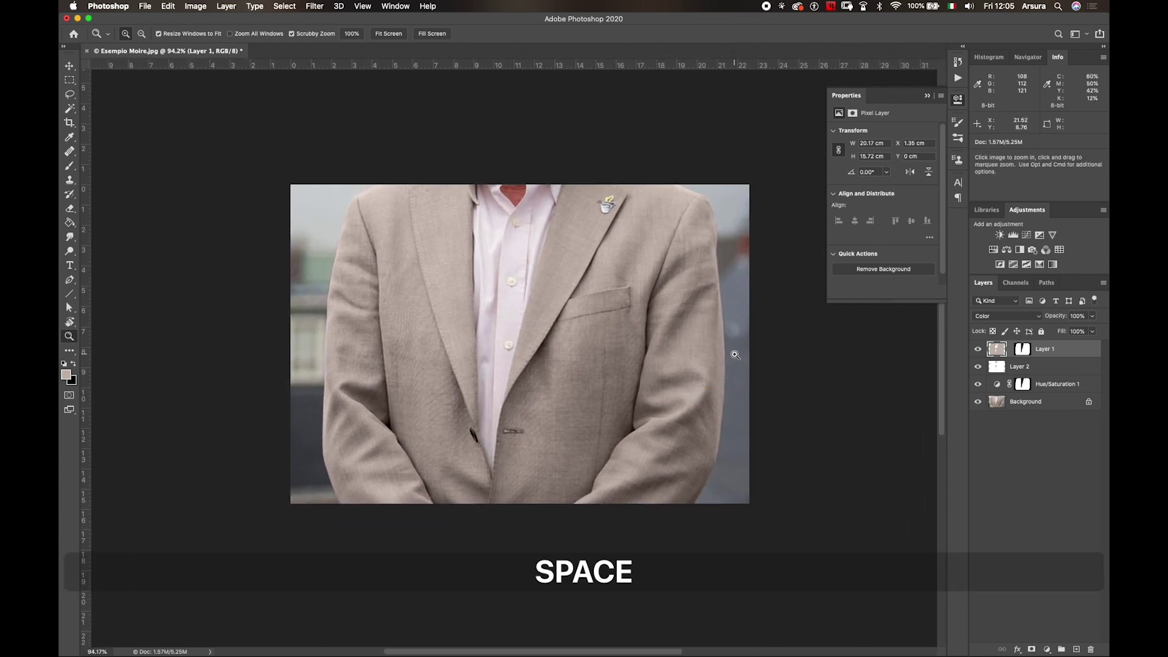
mouse_move(433, 375)
left_mouse_down()
mouse_move(464, 393)
mouse_move(499, 325)
left_mouse_up()
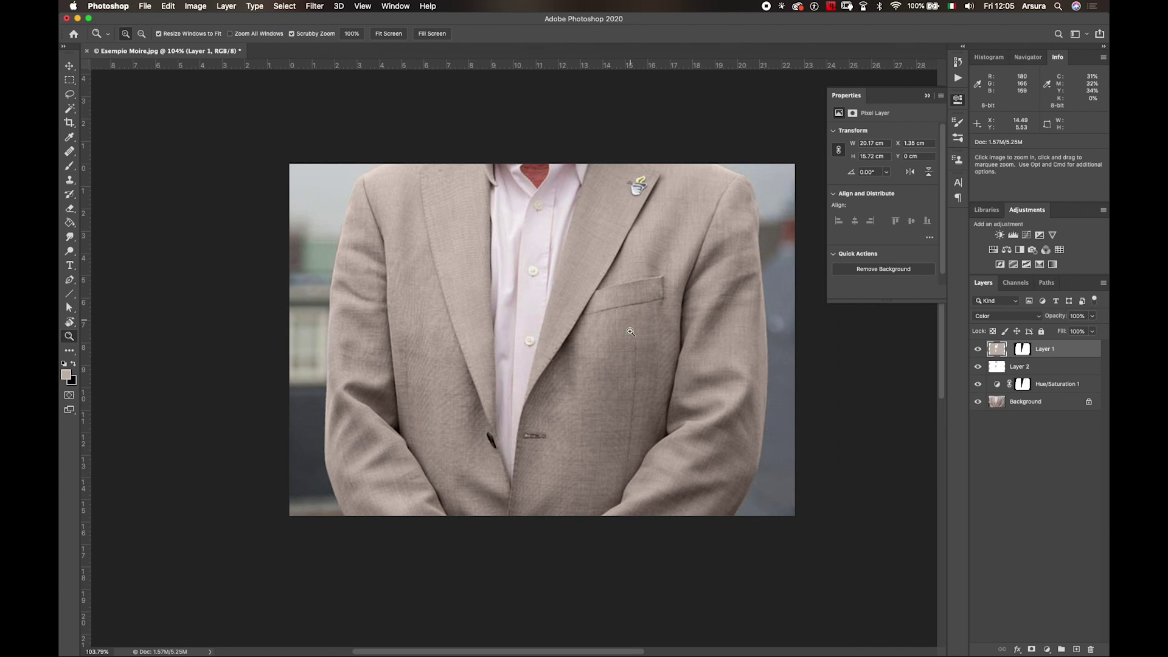
mouse_move(625, 424)
left_mouse_down()
mouse_move(640, 438)
mouse_move(629, 436)
left_mouse_up()
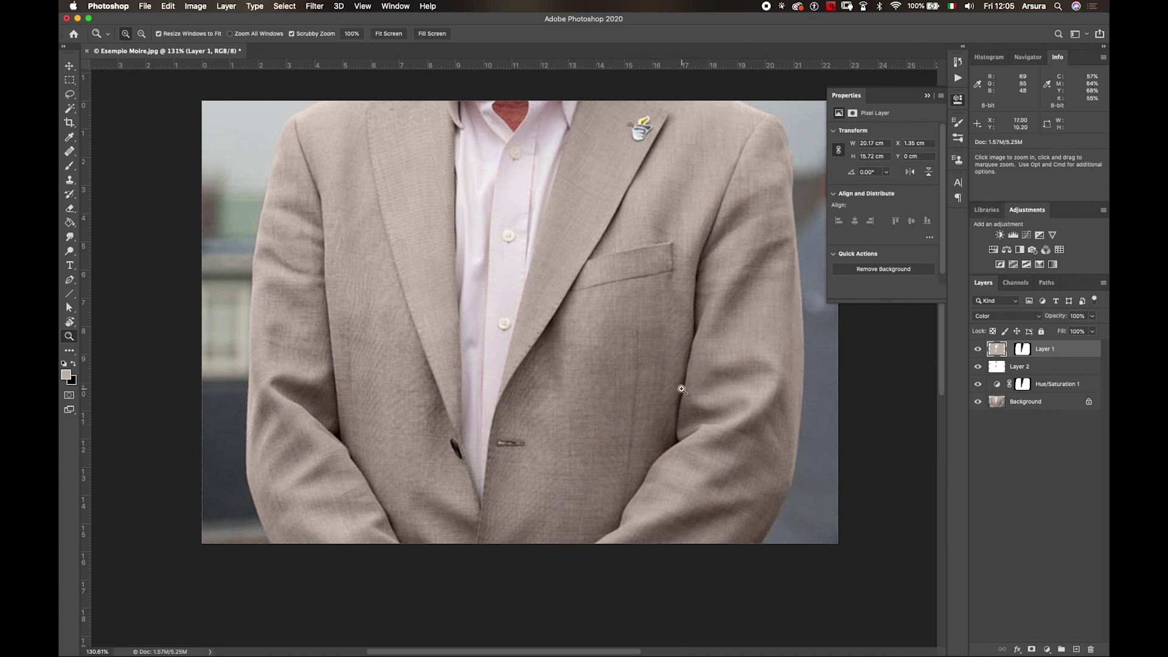
mouse_move(674, 383)
left_mouse_down()
mouse_move(661, 372)
mouse_move(705, 378)
left_mouse_up()
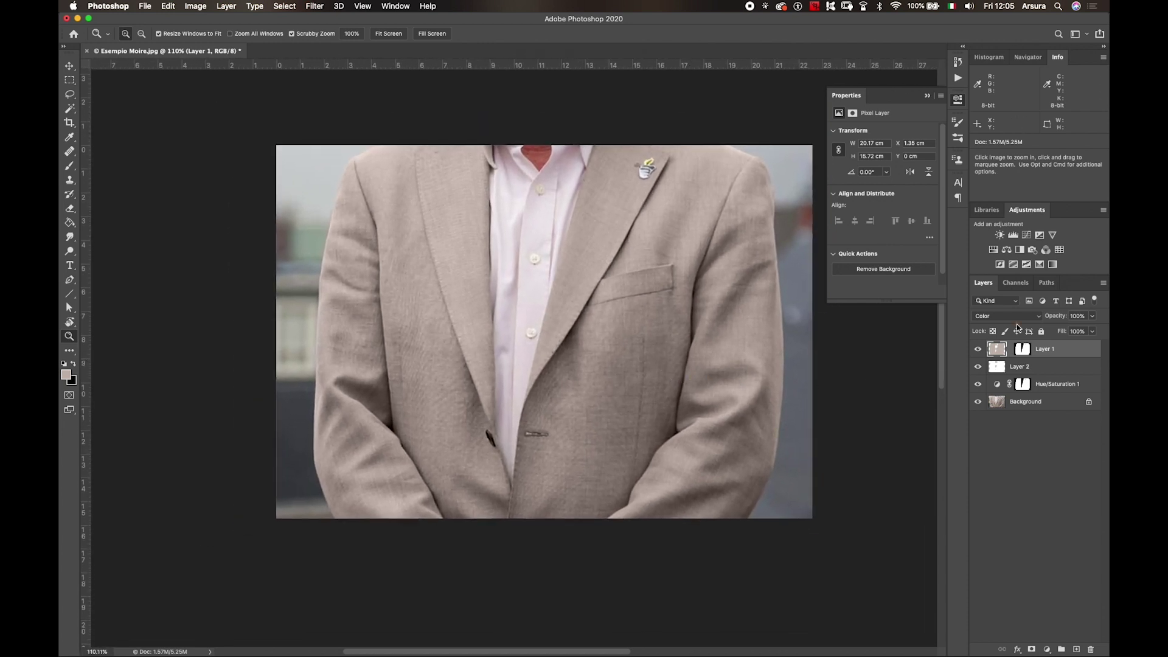
- Add a brightening Curves layer and a duplicate copy with the curve pulled down to darken
left_click(1027, 234)
left_click_drag(892, 197, 888, 190)
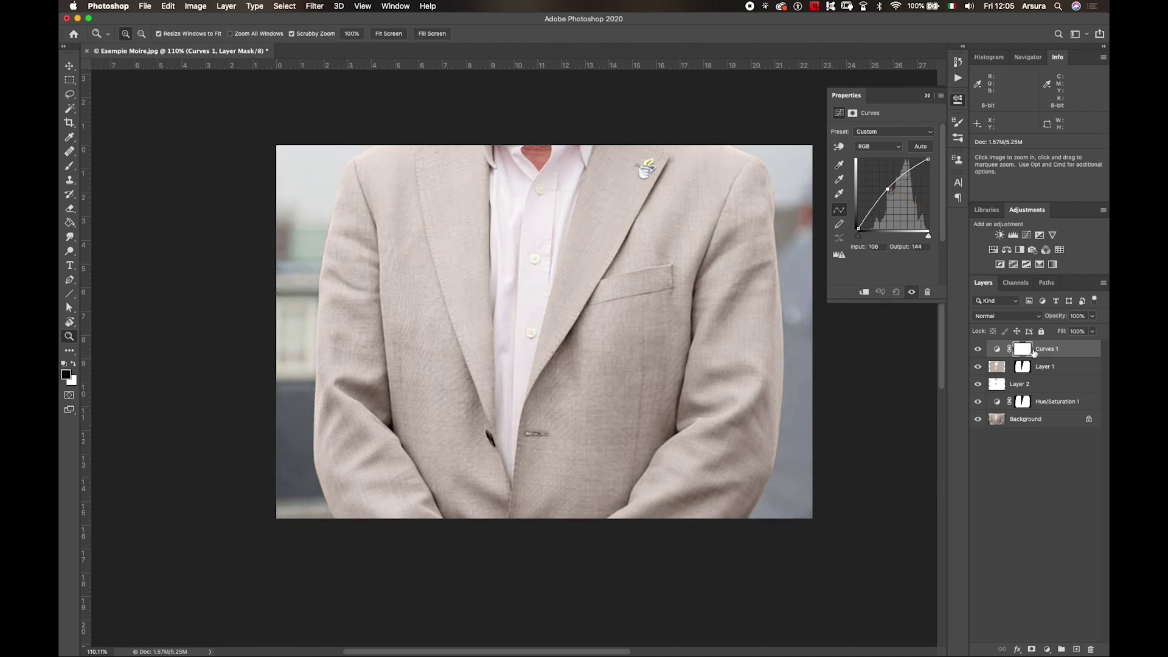
left_click_drag(1034, 353, 1030, 360)
key("cmd+j")
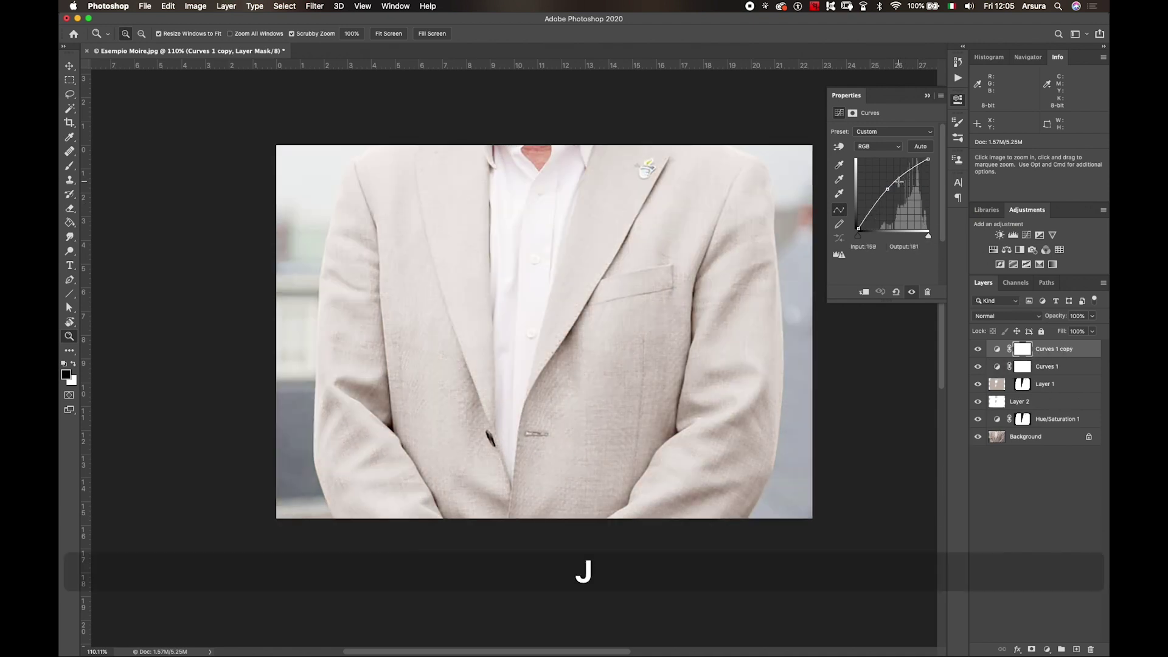
left_click_drag(888, 190, 898, 198)
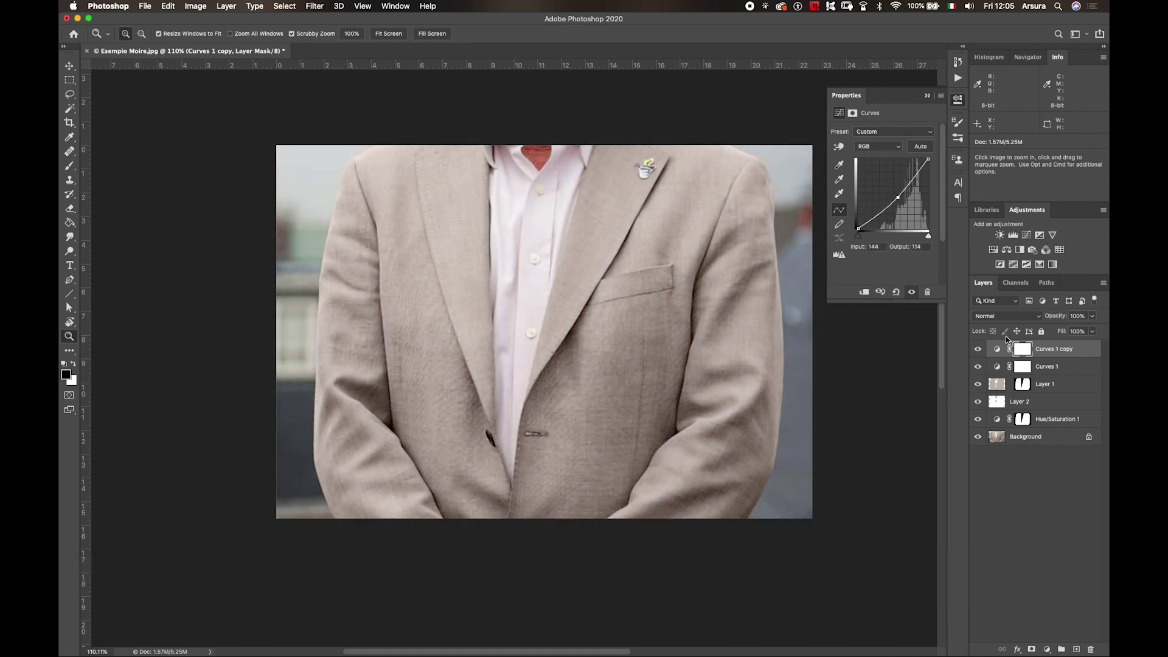
- Set the Curves 1 copy to Luminosity and invert its mask to black
left_click(1006, 316)
left_click(995, 563)
left_click(1023, 350)
key("super+i")
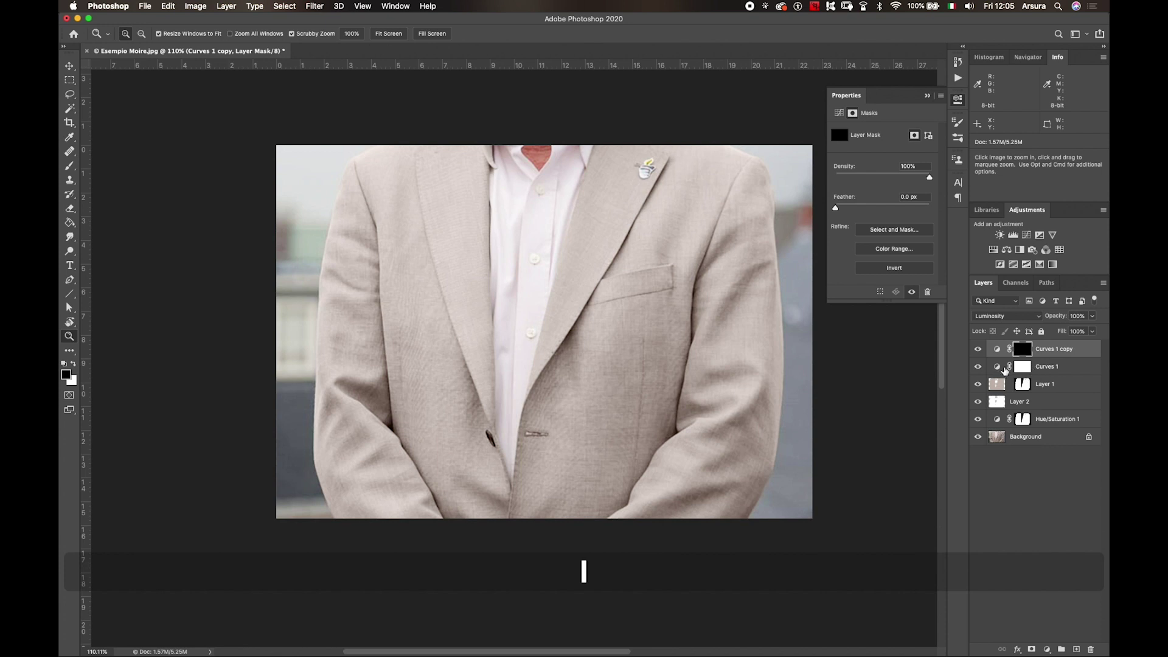
- Set Curves 1 to Luminosity, invert its mask to black, and use a size 10 brush
left_click(1005, 367)
left_click(1007, 316)
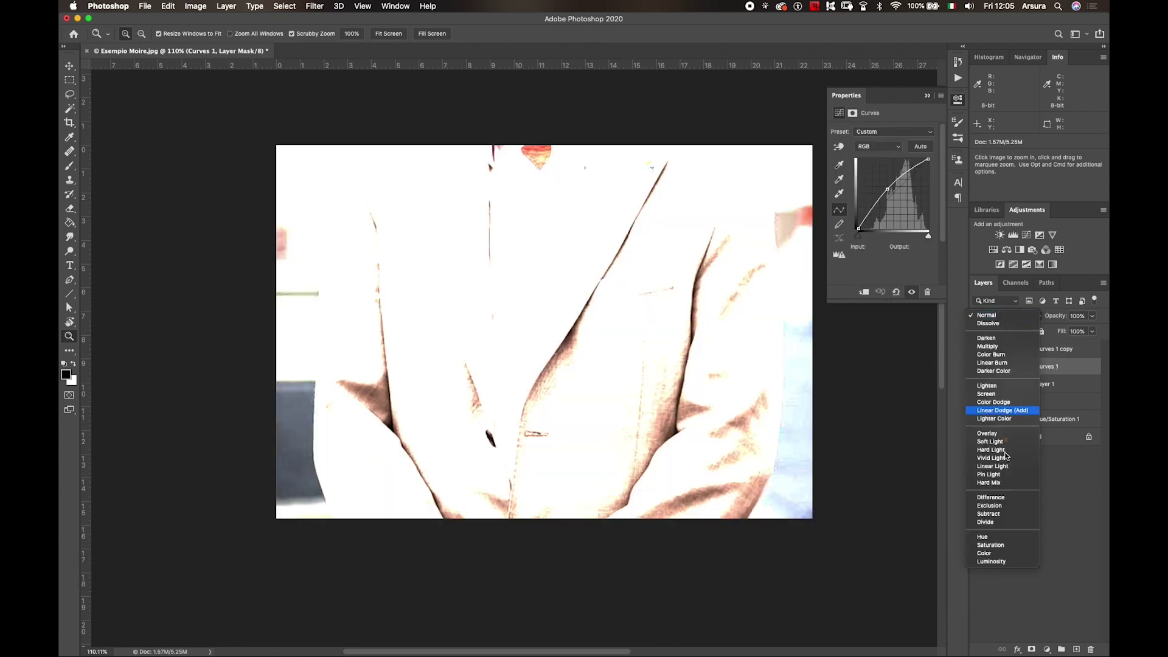
left_click(991, 562)
left_click(1024, 368)
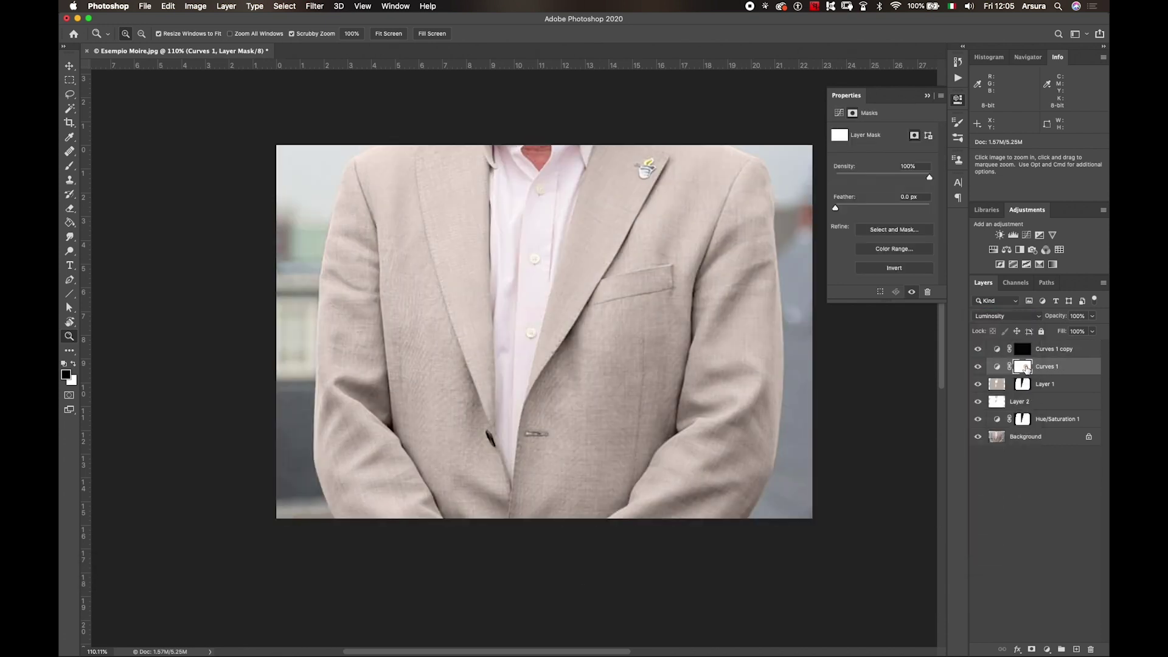
key("super+i")
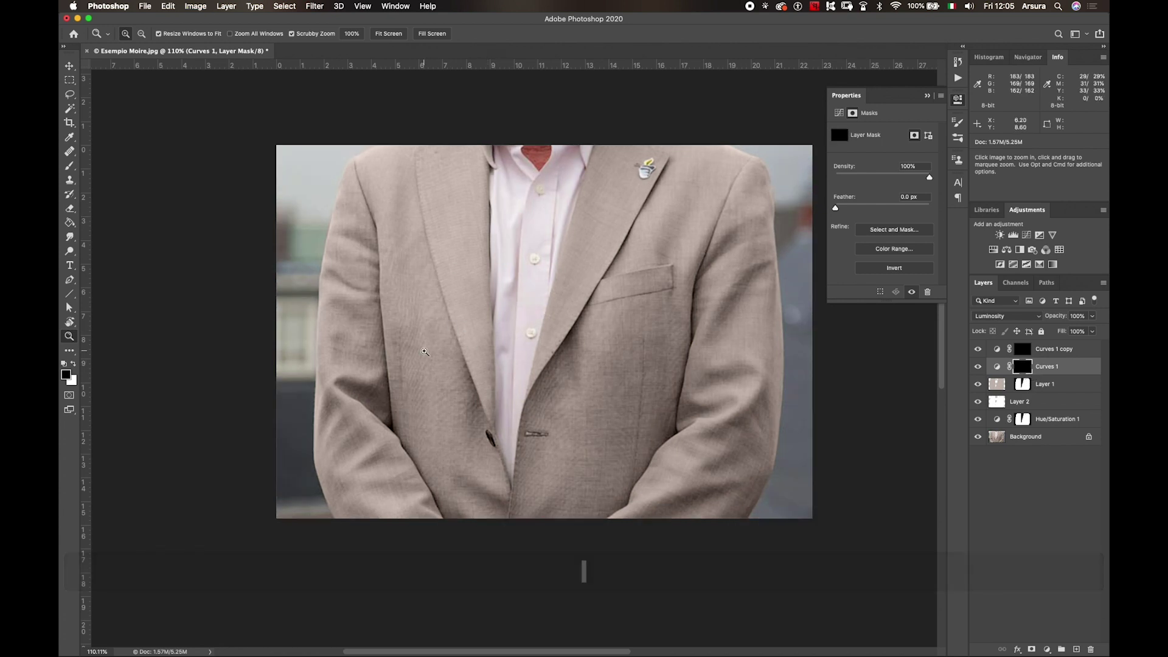
key("b")
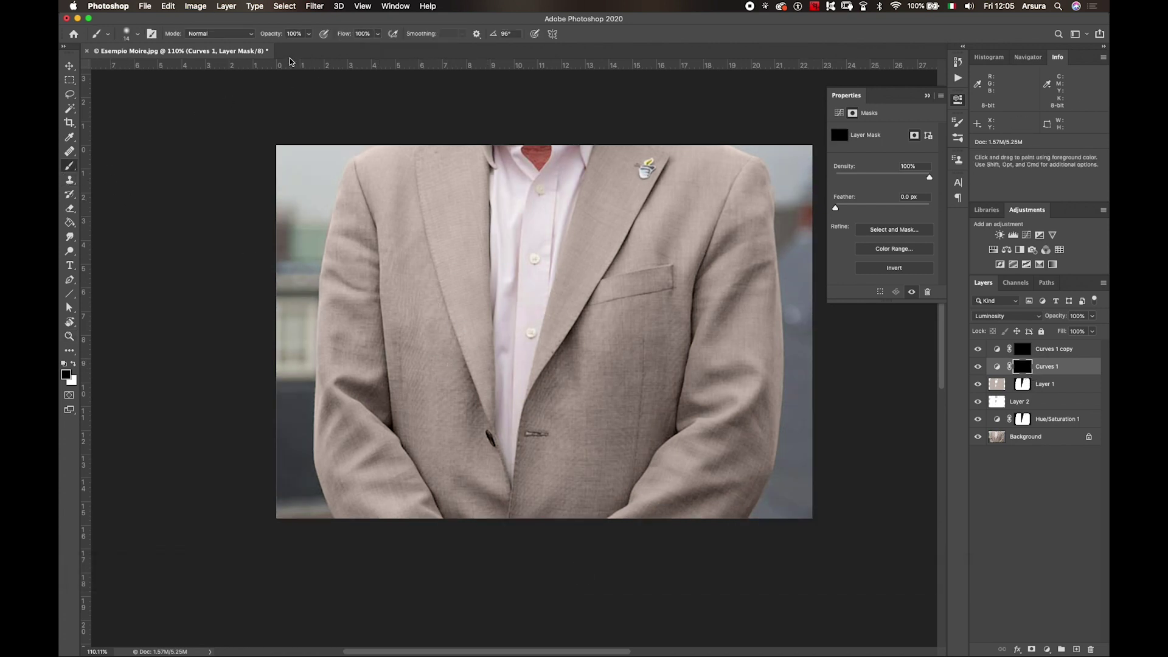
left_click_drag(448, 338, 445, 339)
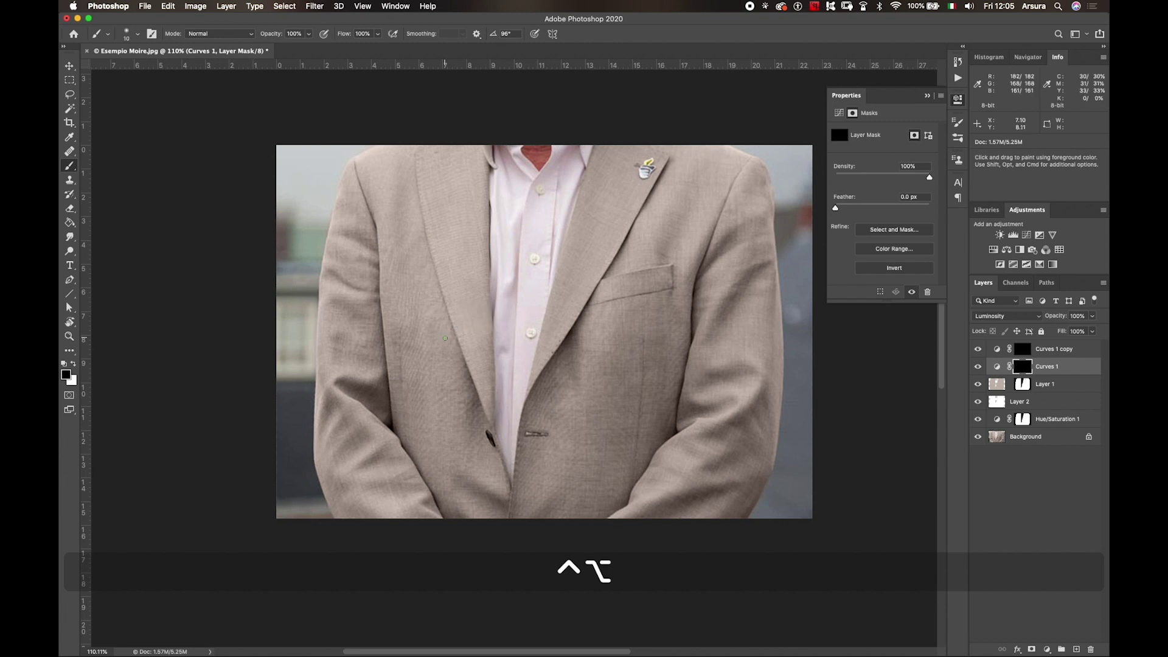
- With white as the colour, zoom to 127% and paint brightening onto the jacket through the Curves 1 mask
left_click(73, 366)
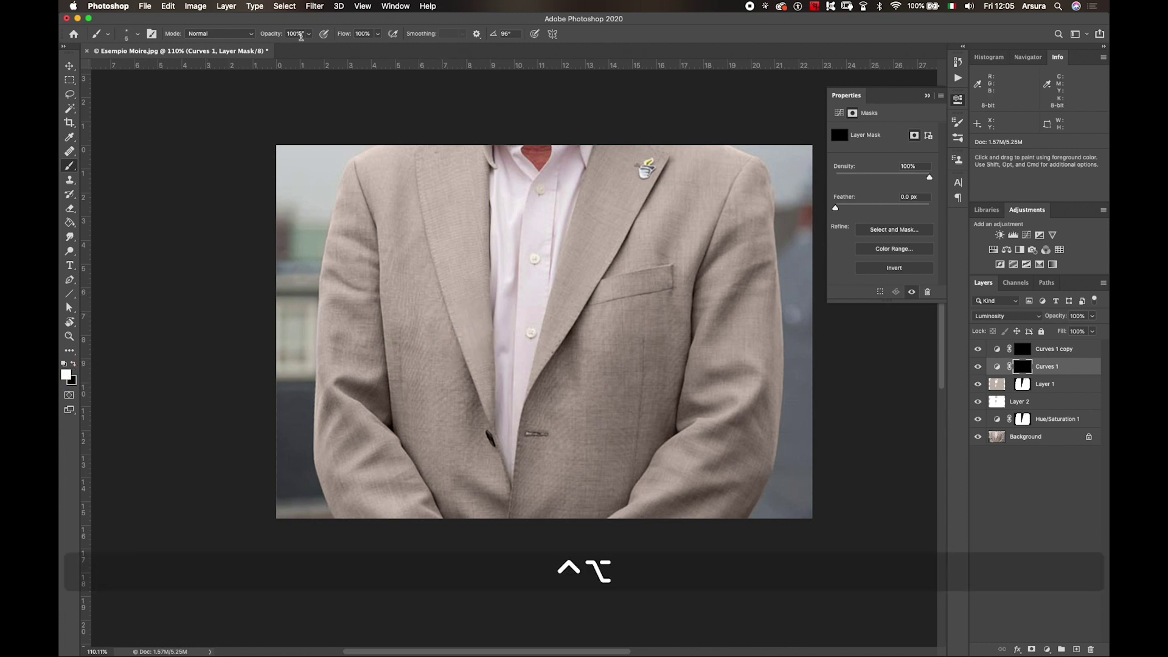
key("z")
left_click_drag(428, 368, 431, 308)
key("b")
left_click_drag(432, 365, 434, 410)
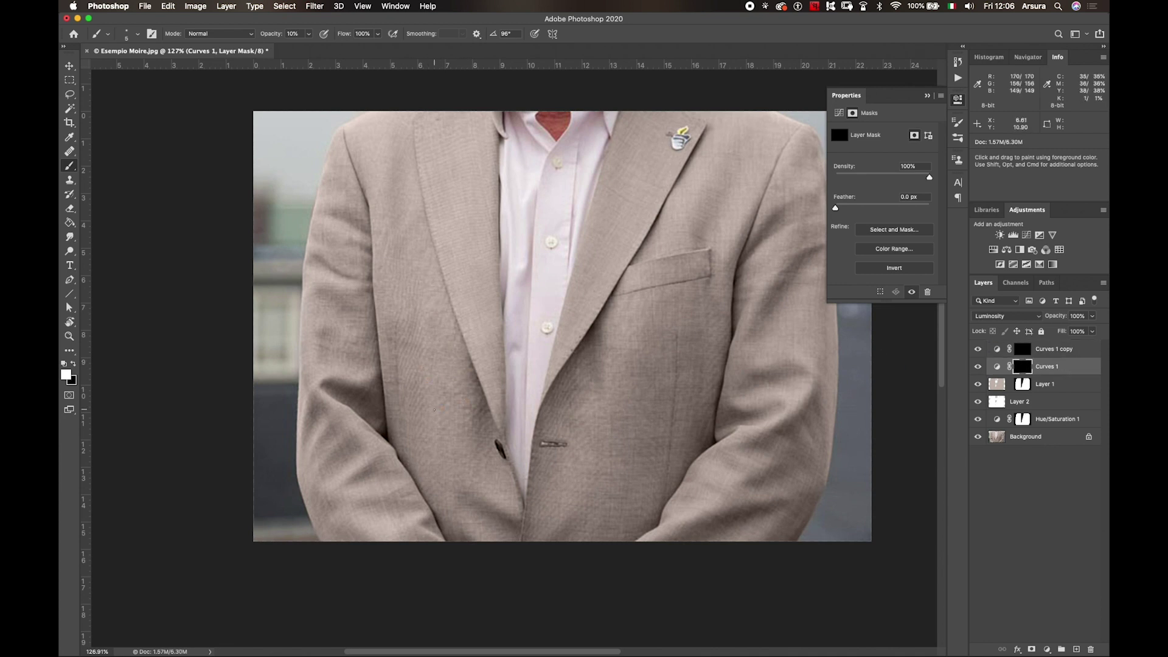
key("b")
- Select both Curves 1 and Curves 1 copy and group them into Group 1
scroll(610, 403, "up", 1)
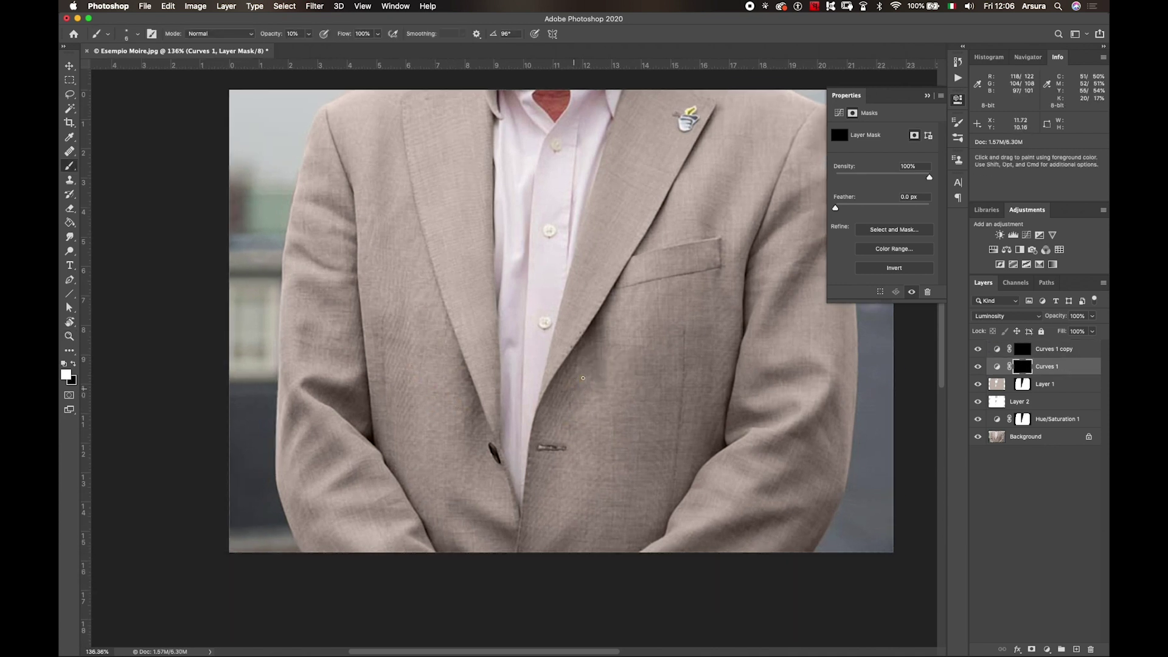
key("alt+bracketright")
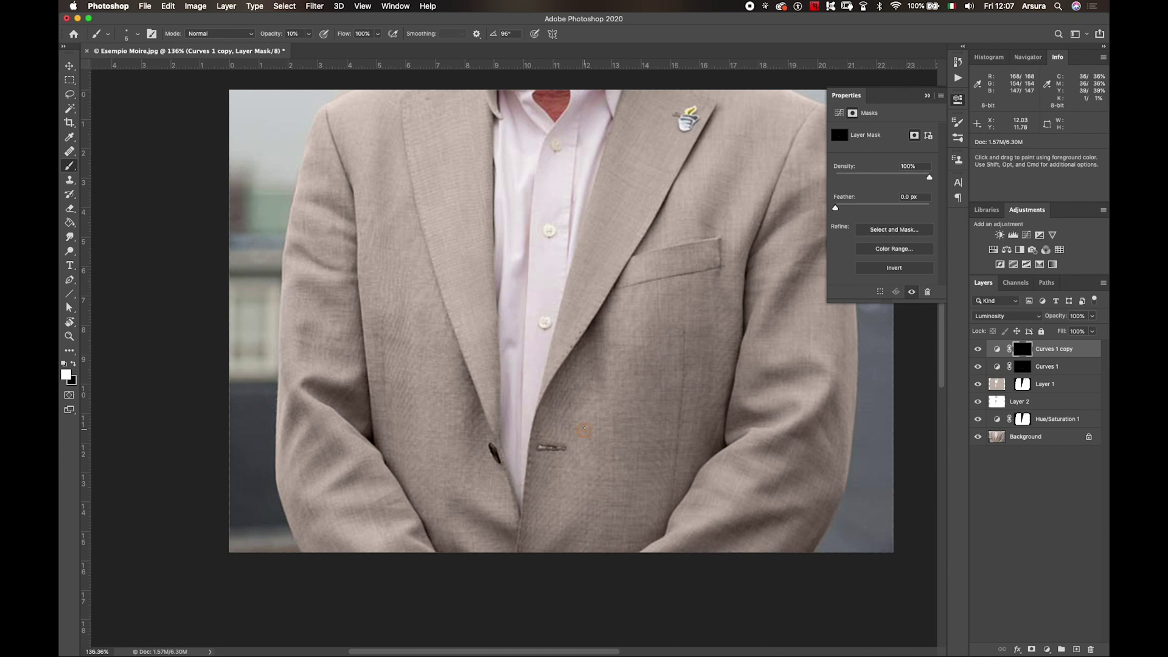
key("ctrl+g")
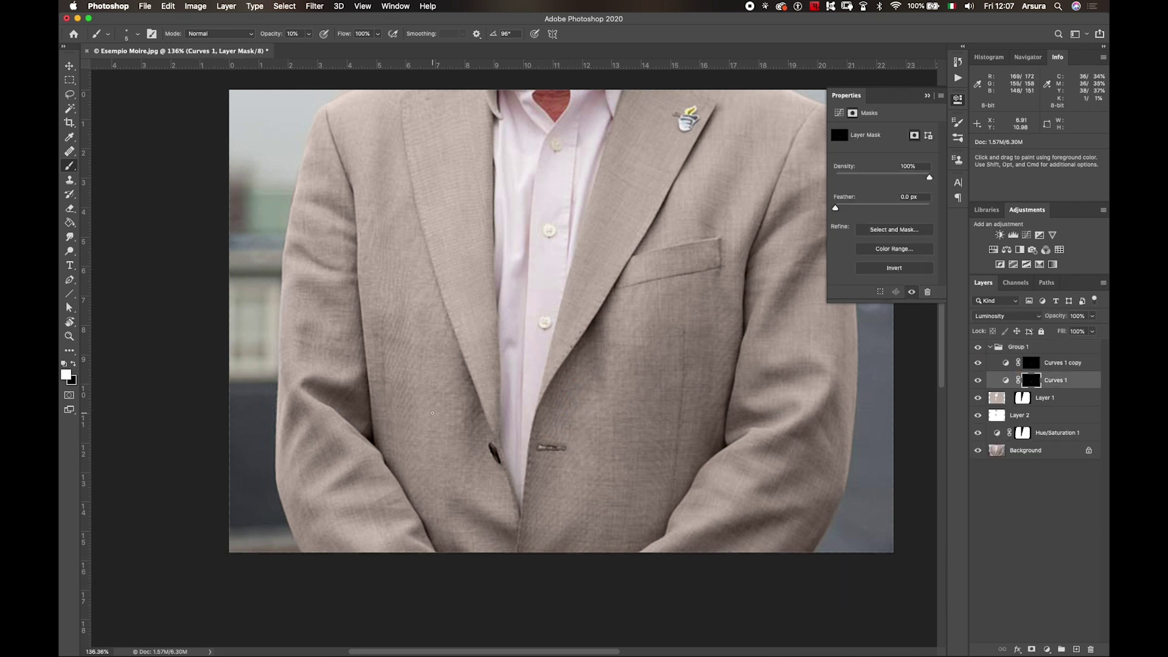
- Shrink the brush to size 2 and paint first touches on the Curves 1 and Curves 1 copy masks
scroll(461, 388, "down", 2)
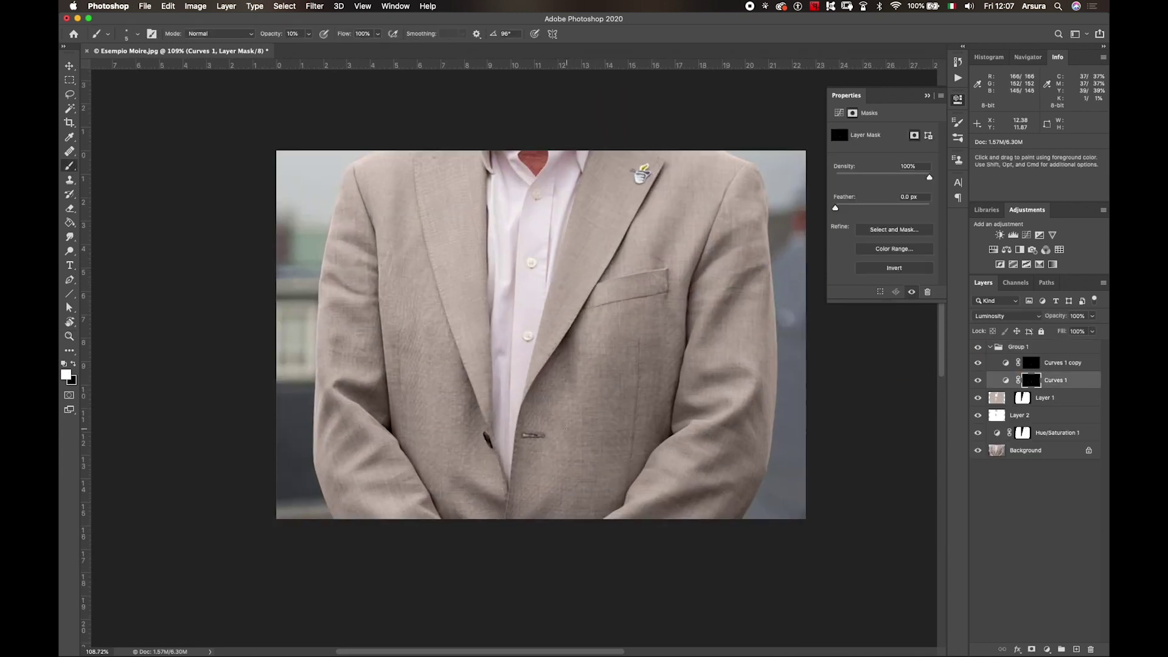
scroll(586, 422, "up", 2)
key("alt+bracketright")
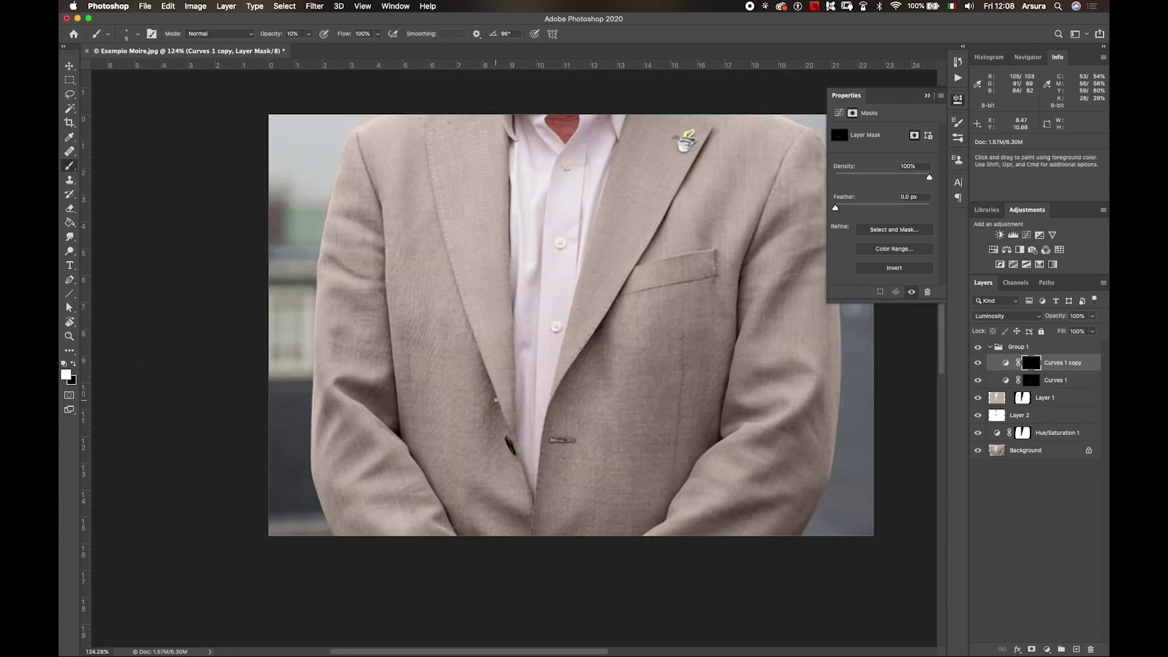
key("alt+bracketleft")
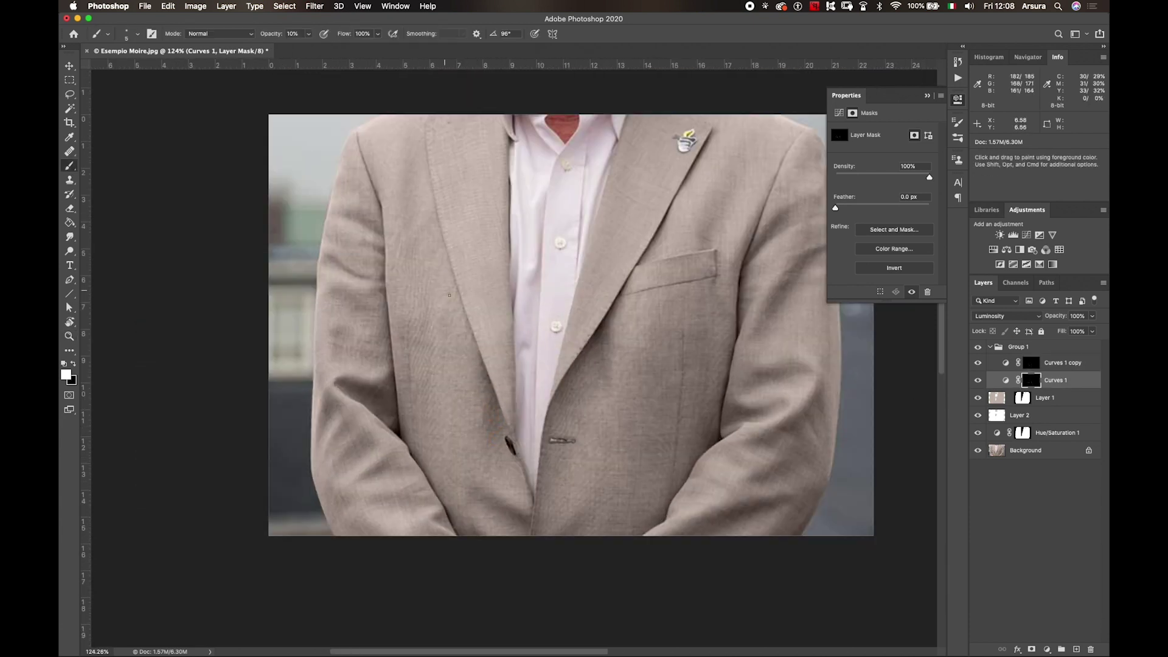
scroll(449, 295, "up", 3)
key("b")
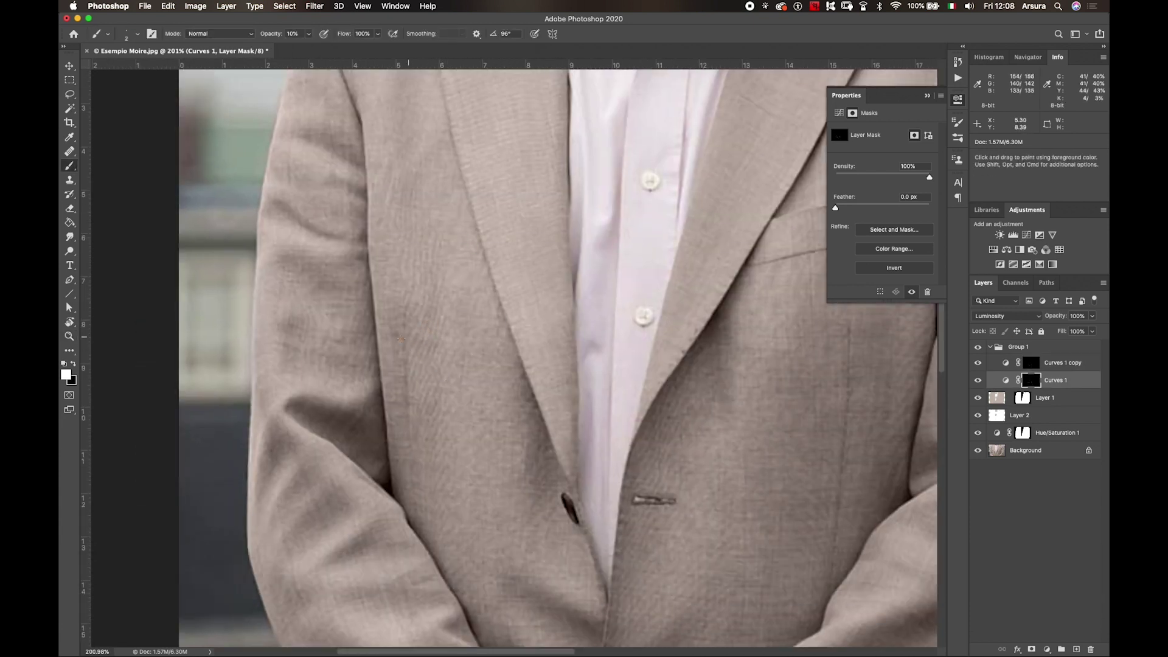
key("alt+bracketright")
scroll(406, 376, "down", 3)
scroll(425, 335, "up", 3)
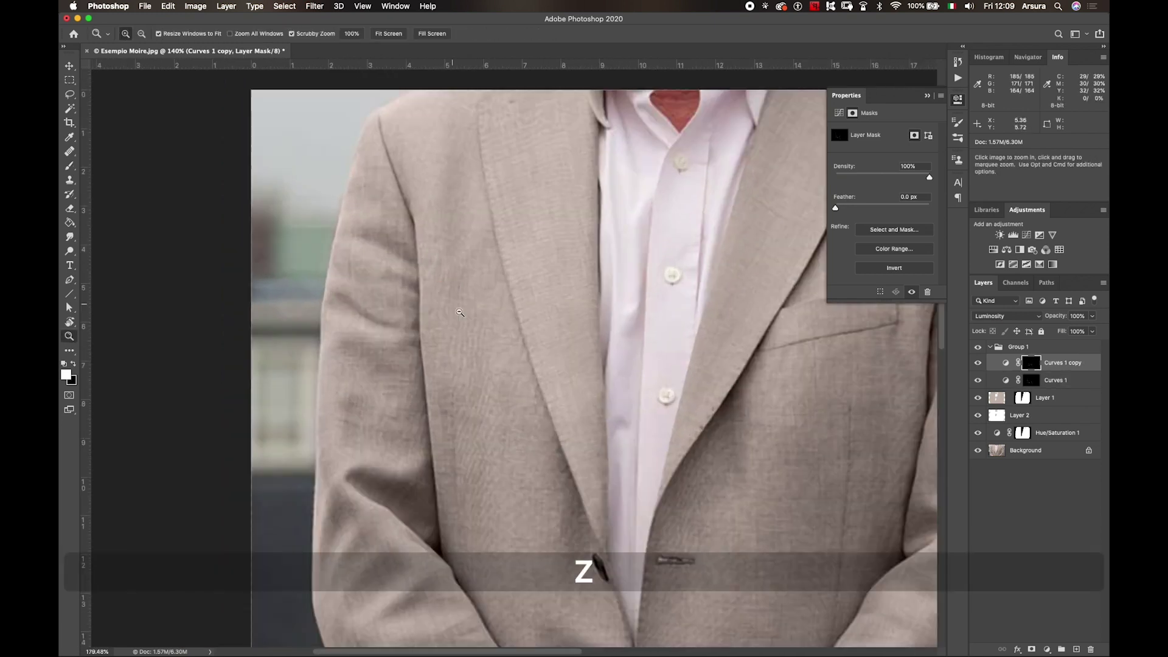
- Zoom out to the whole photo and keep alternating brightening and darkening strokes on the jacket
left_click(1031, 380)
key("space")
scroll(454, 432, "down", 5)
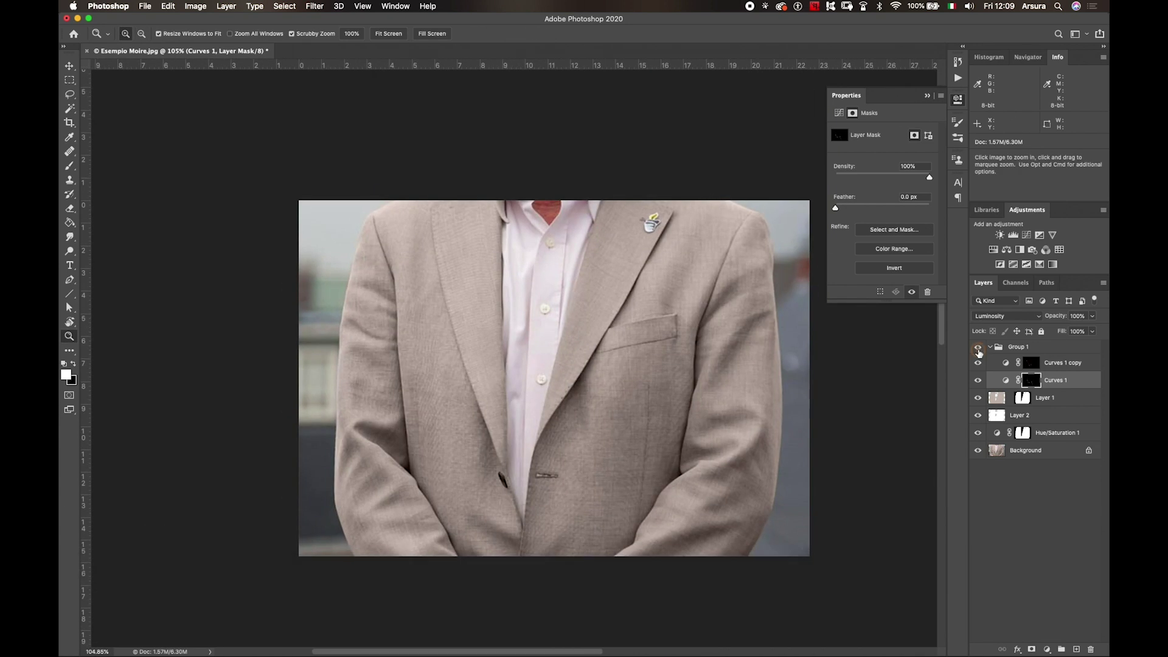
scroll(544, 456, "up", 4)
key("b")
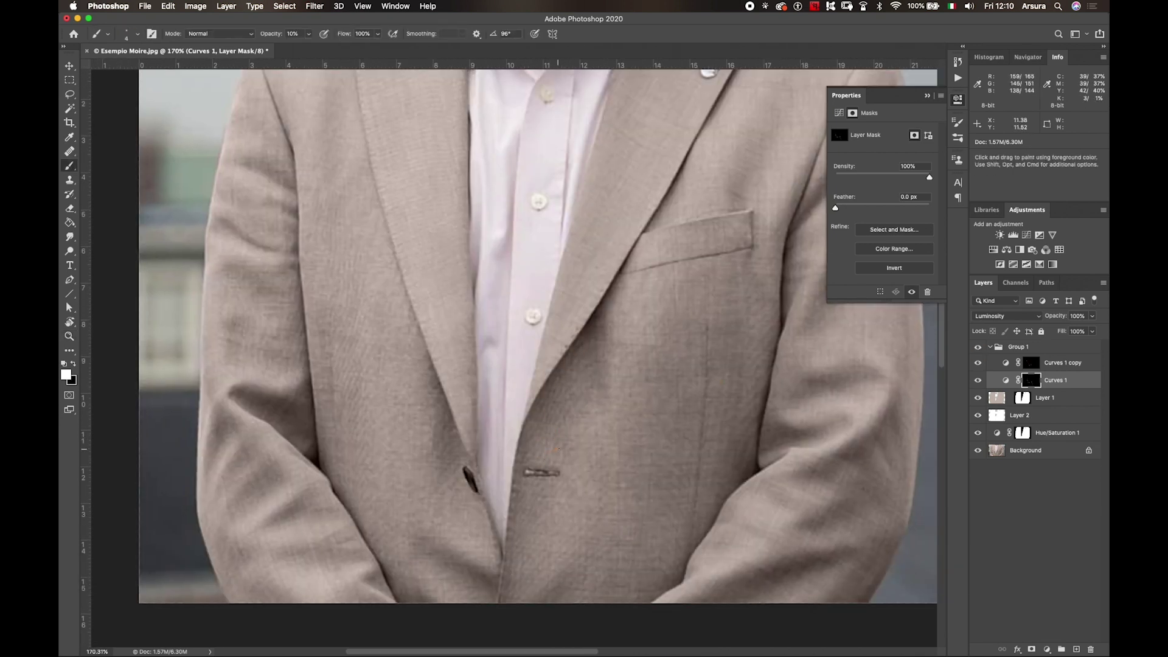
key("alt+bracketright")
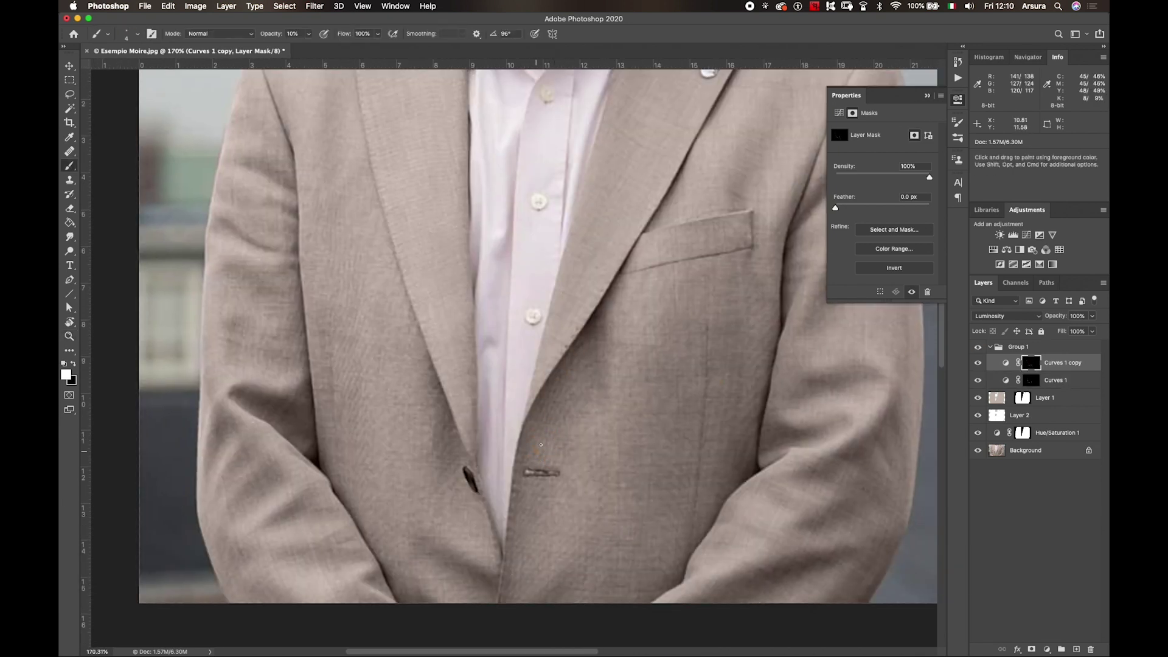
scroll(541, 445, "down", 3)
scroll(547, 425, "up", 2)
key("alt+bracketleft")
- Add final dodge and burn strokes across the jacket, switching between both Curves masks
scroll(561, 400, "up", 1)
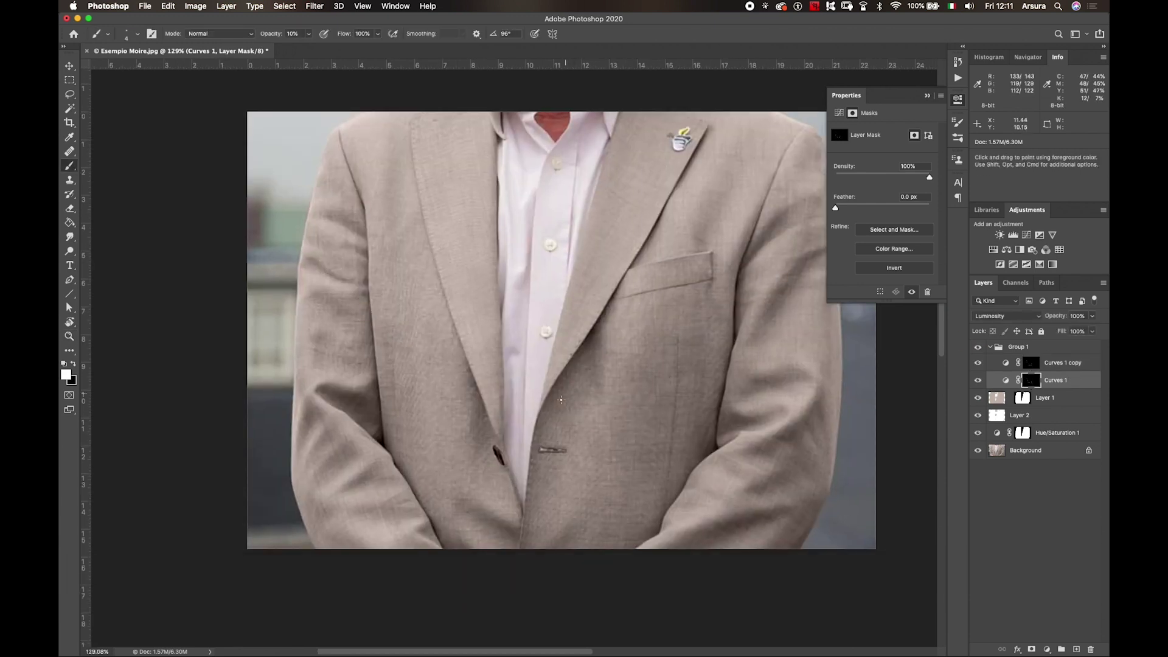
key("alt+bracketright")
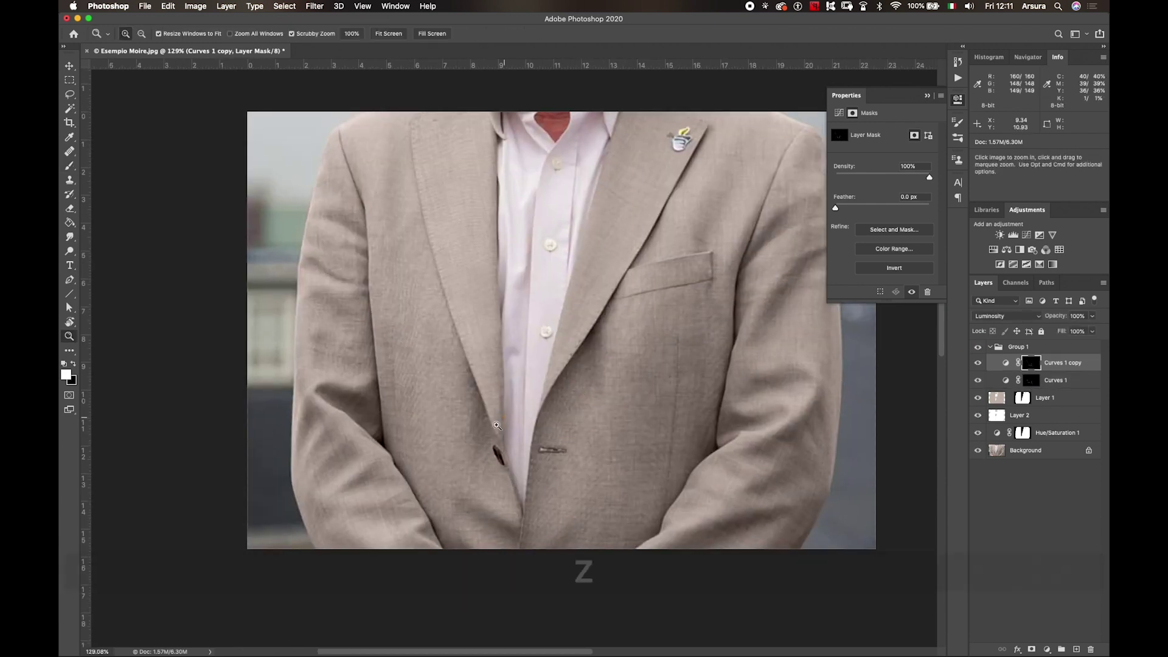
scroll(401, 403, "up", 3)
scroll(401, 403, "down", 3)
key("alt+bracketleft")
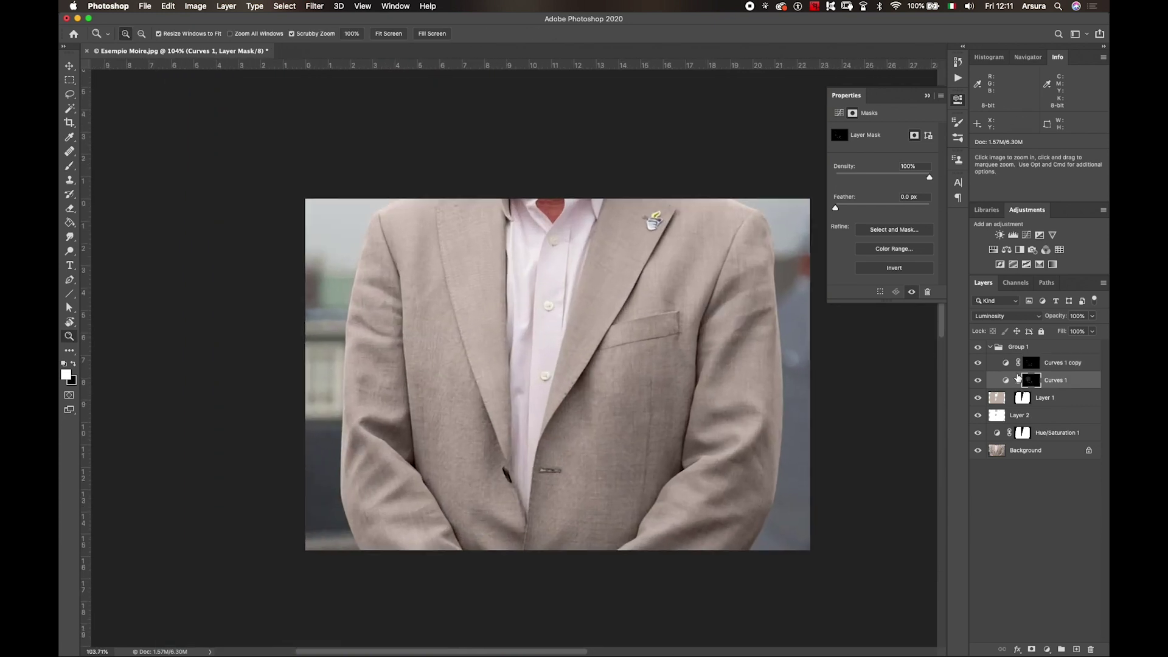
scroll(619, 409, "up", 1)
key("b")
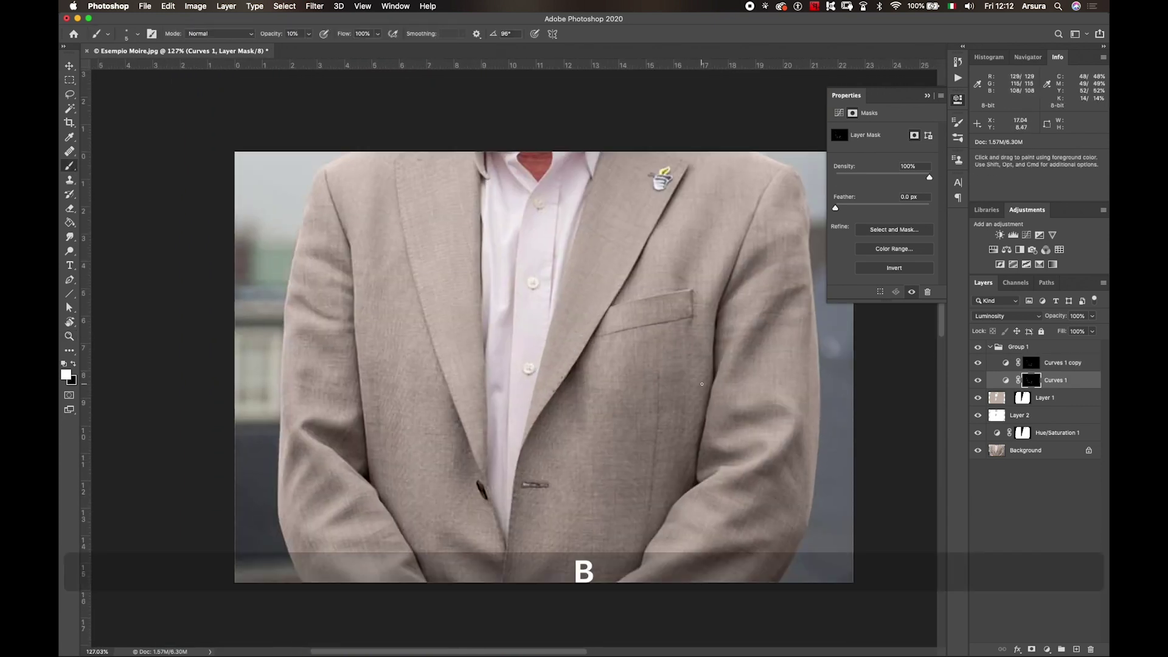
key("alt+bracketright")
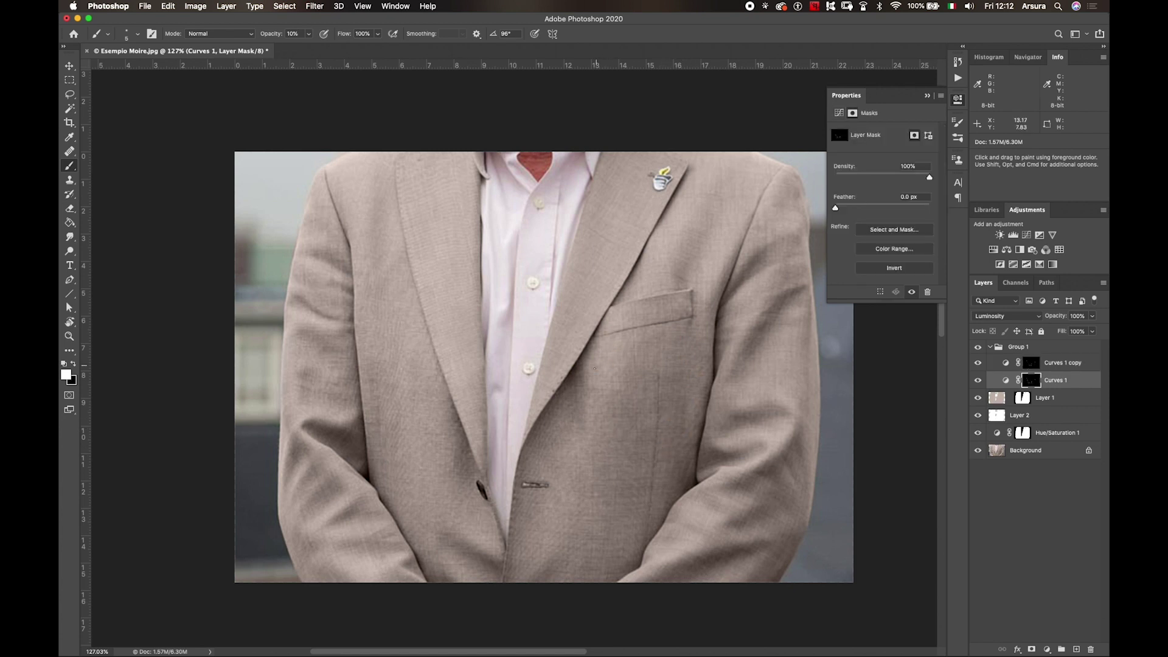
scroll(665, 457, "down", 2)
scroll(474, 421, "up", 3)
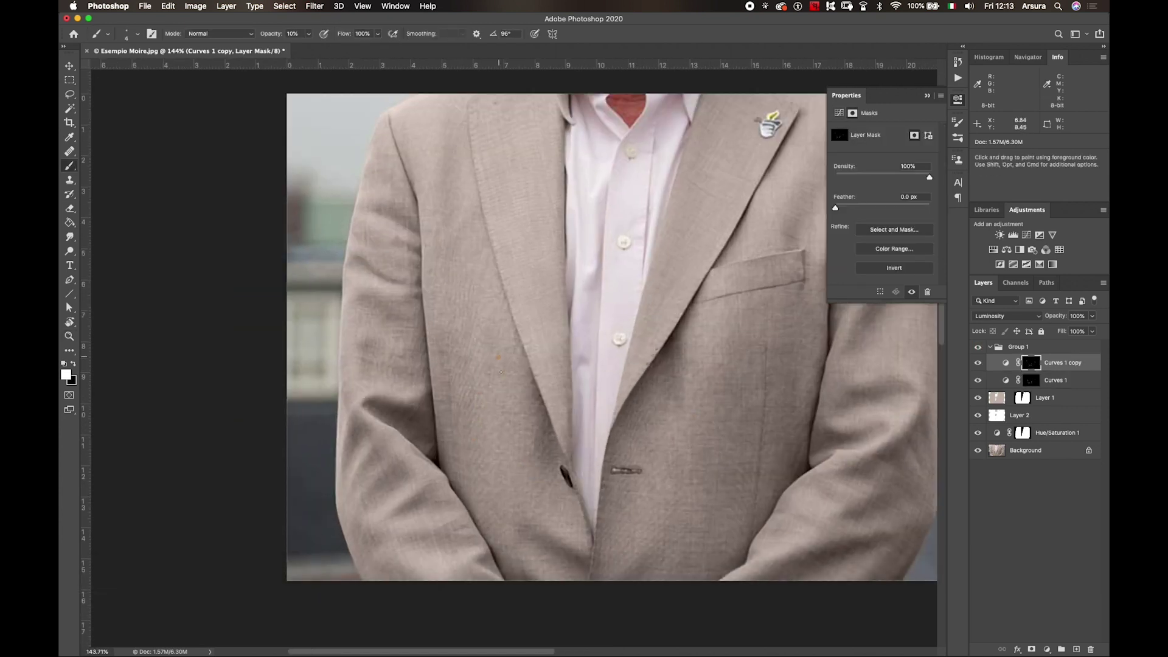
scroll(509, 341, "down", 1)
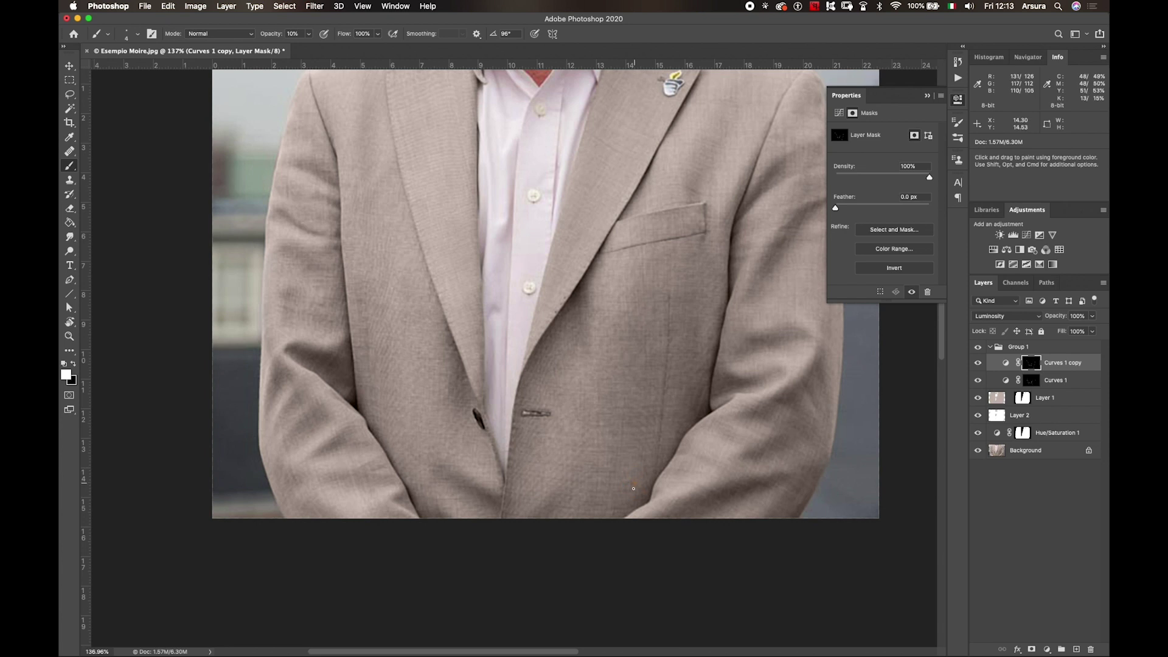
key("alt+bracketleft")
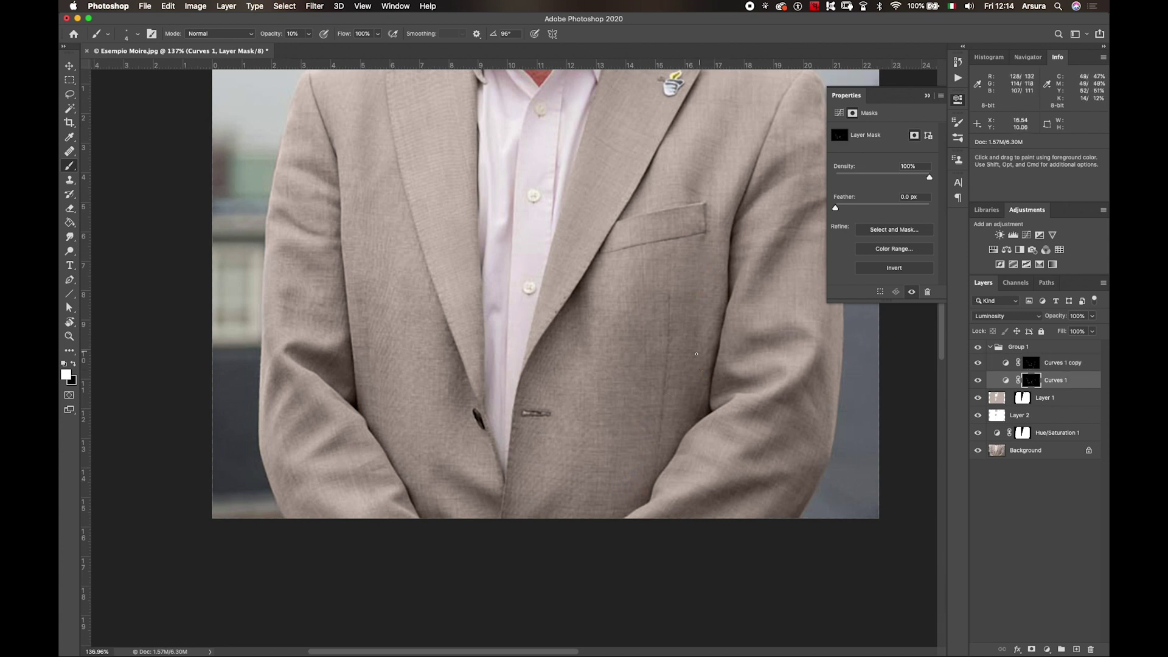
key("alt+bracketright")
scroll(696, 354, "down", 5)
- Solo the original Background layer, then restore the retouching layers to compare
left_click(979, 451, "alt")
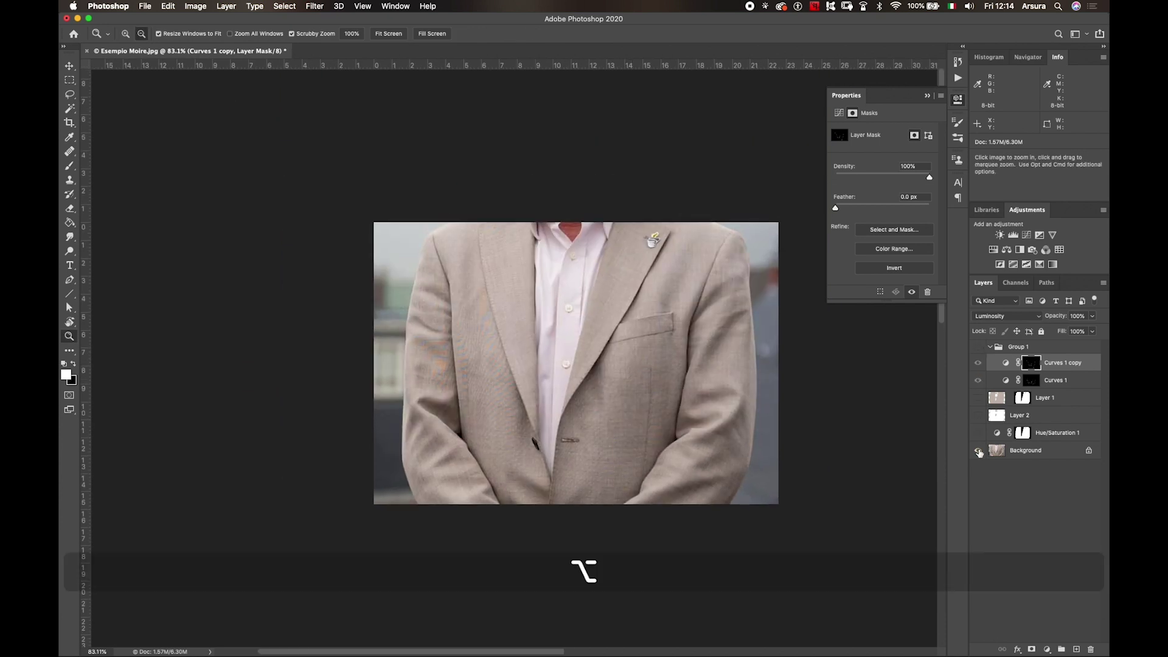
left_click(977, 451, "alt")
left_click(978, 453, "alt")
key("b")
- Select the Curves layers and zoom out to view the whole jacket at 76.6%
left_click(1056, 380)
scroll(620, 402, "up", 3)
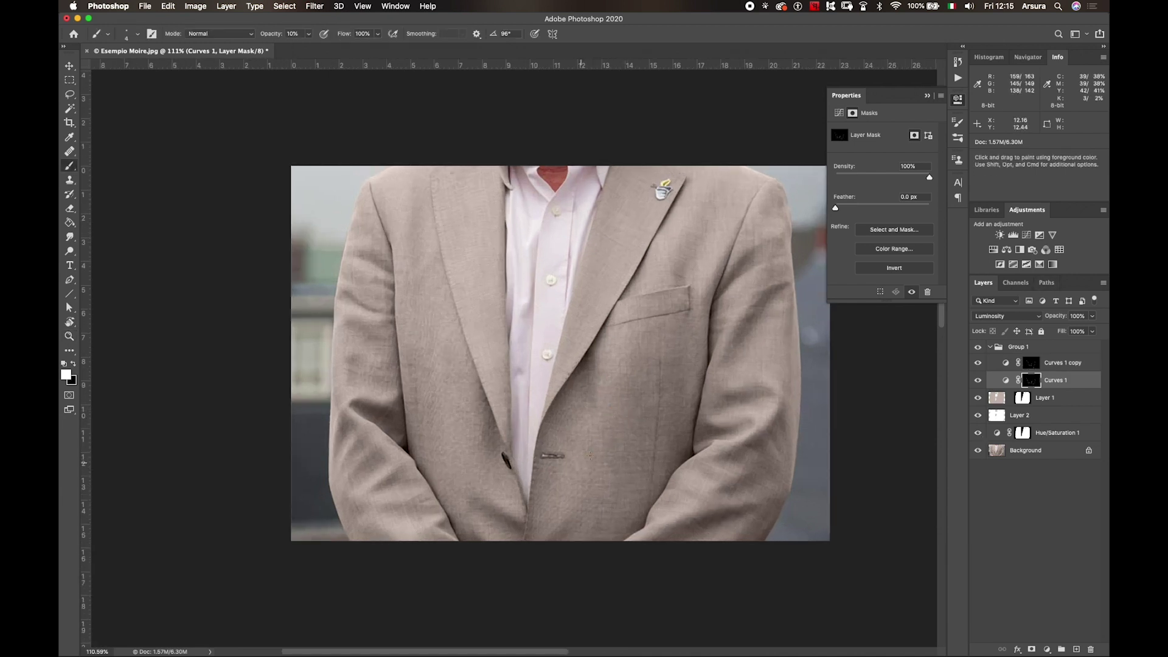
key("alt+bracketright")
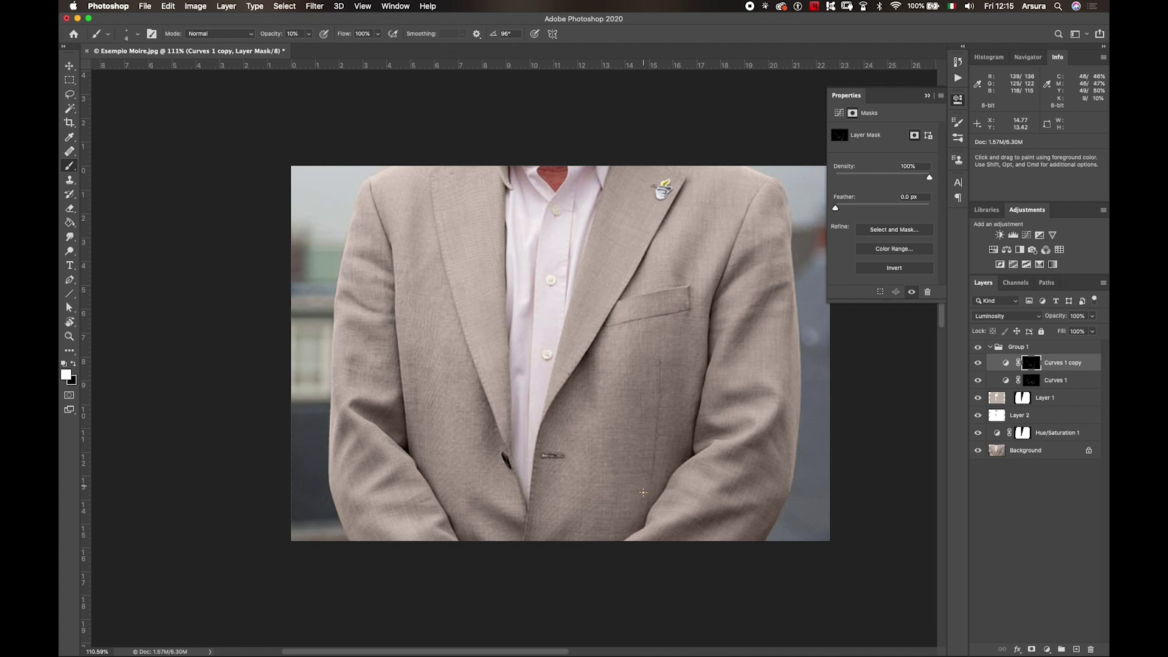
key("z")
scroll(621, 466, "down", 4)
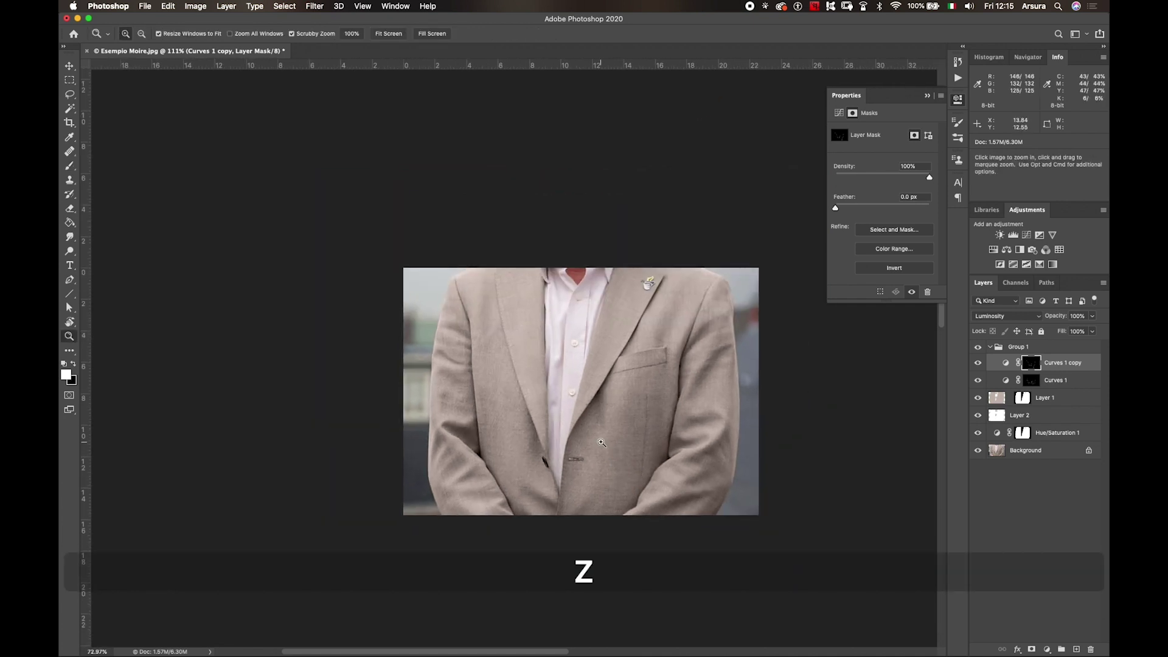
- Toggle the Background solo view twice to compare the original and retouched jacket
left_click(979, 451, "alt")
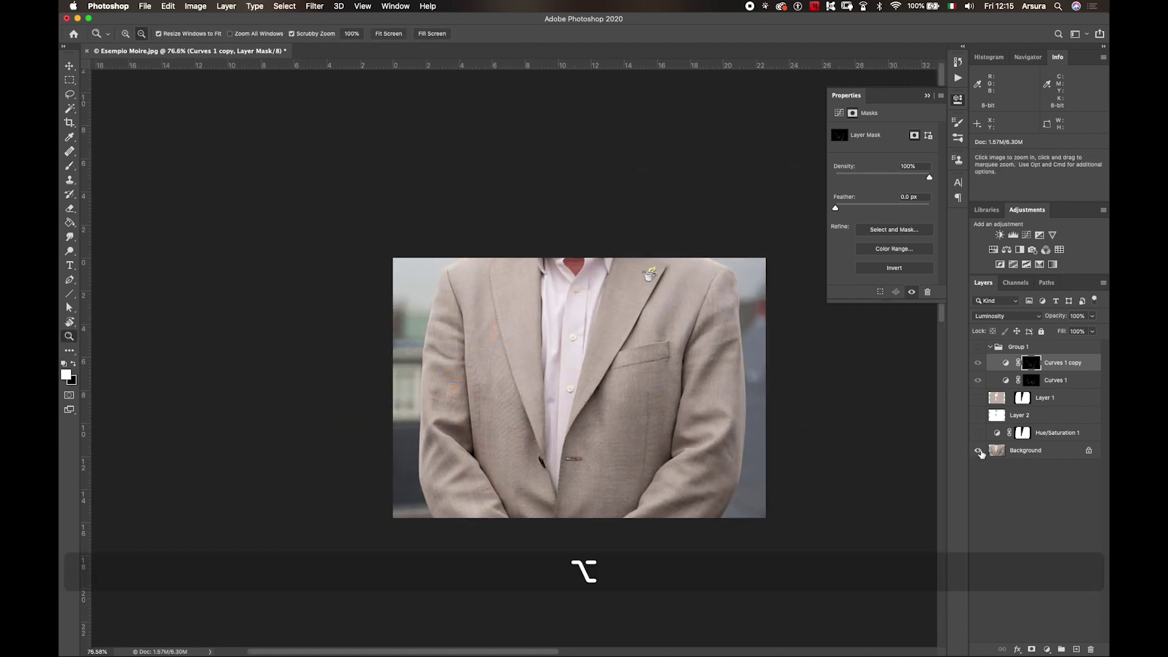
left_click(978, 451, "alt")
left_click(978, 451, "alt")
left_click(979, 451, "alt")
- Hide and show Group 1 to compare with and without dodge/burn, ending with it visible
left_click(978, 347)
left_click(978, 348)
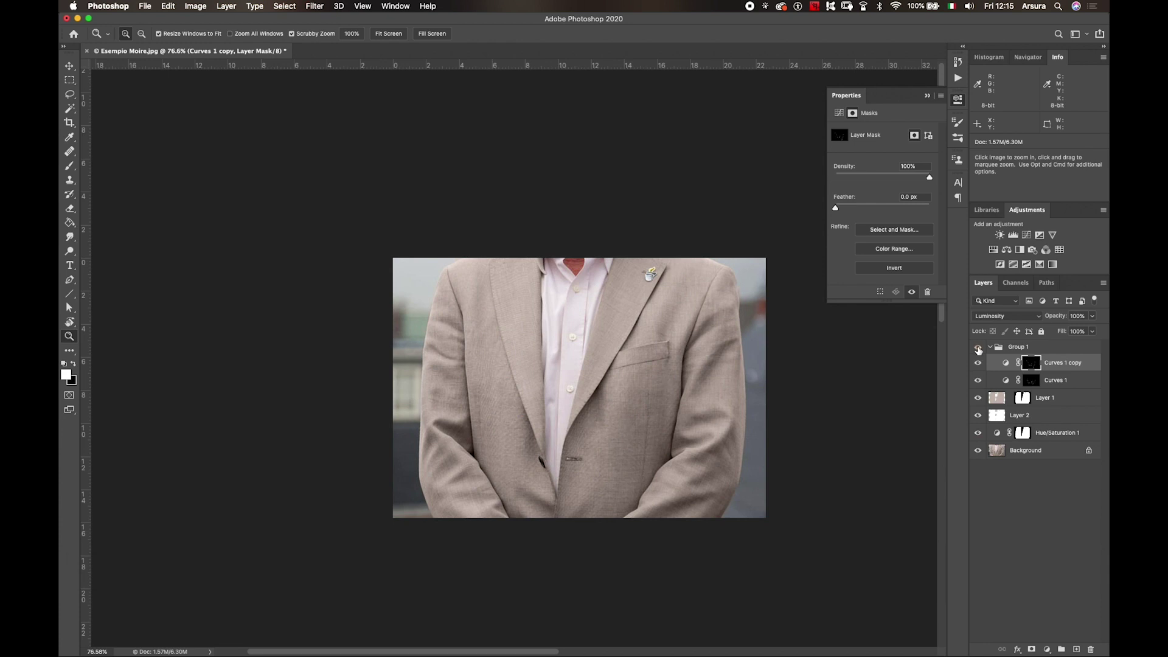
left_click(978, 348)
left_click(978, 348)
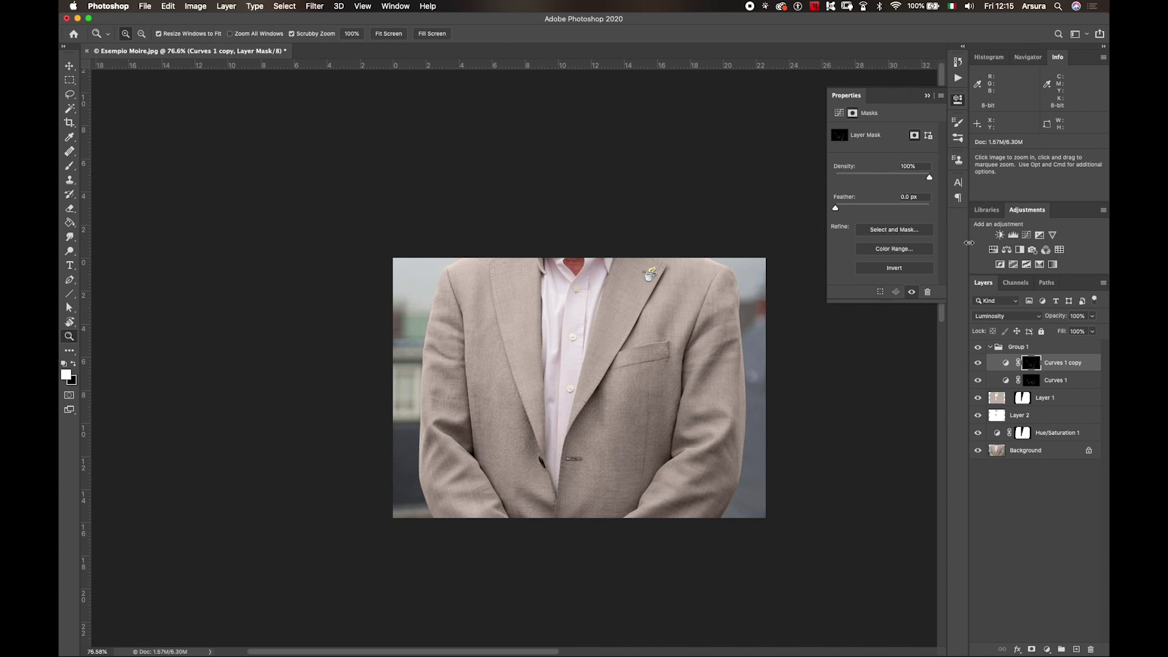